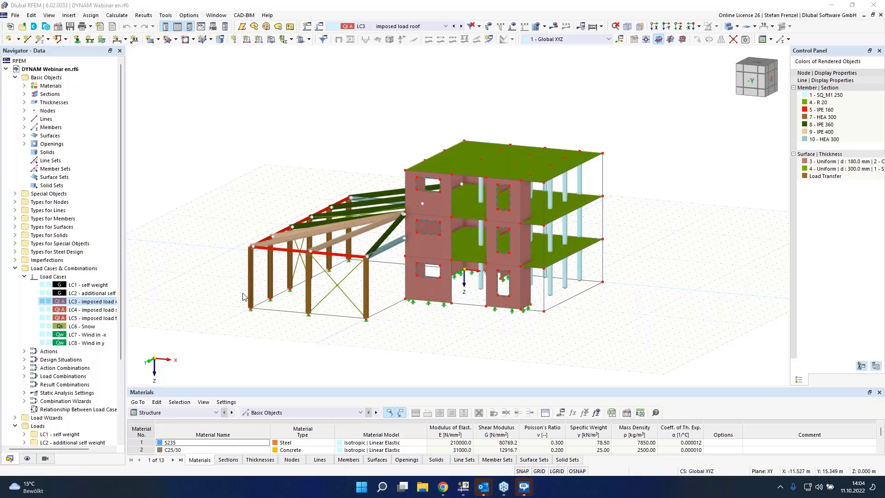
- Activate load case LC1 self weight and turn on the display of loads in the model
{"action": "middle_click_drag", "start_coordinate": [243, 293], "coordinate": [330, 306]}
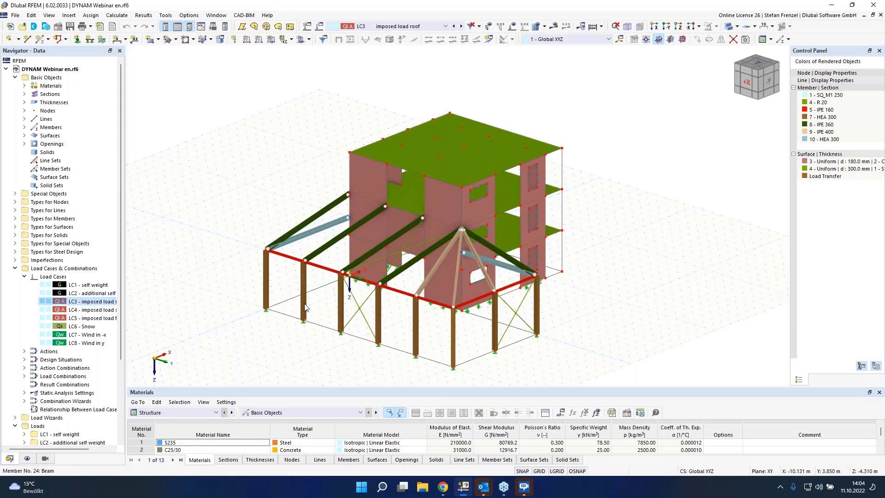
{"action": "middle_click_drag", "start_coordinate": [647, 172], "coordinate": [490, 172], "text": "ctrl"}
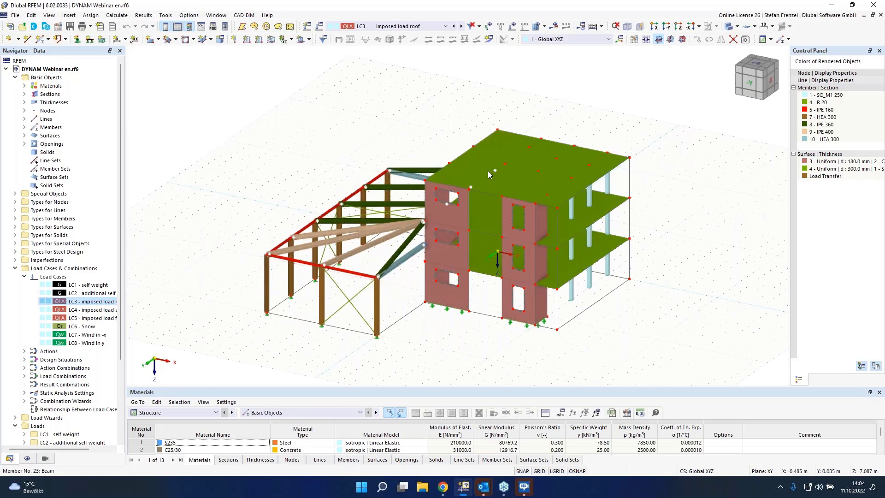
{"action": "left_click", "coordinate": [434, 30]}
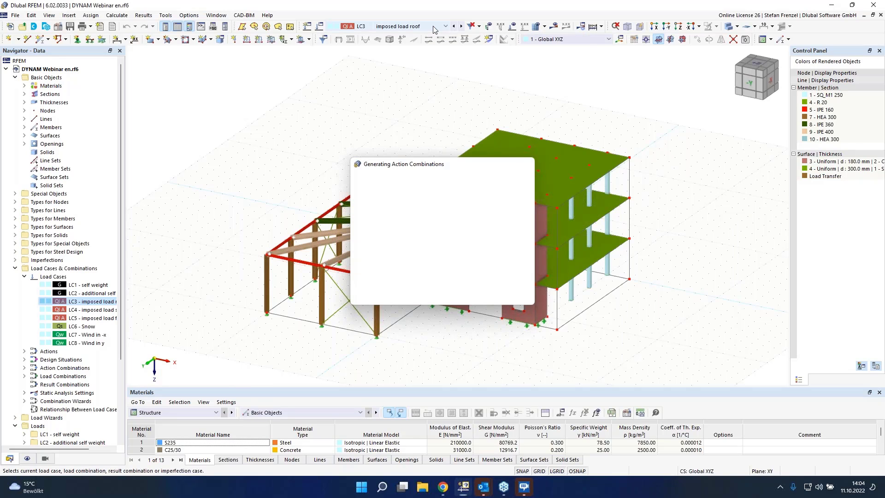
{"action": "left_click", "coordinate": [415, 34]}
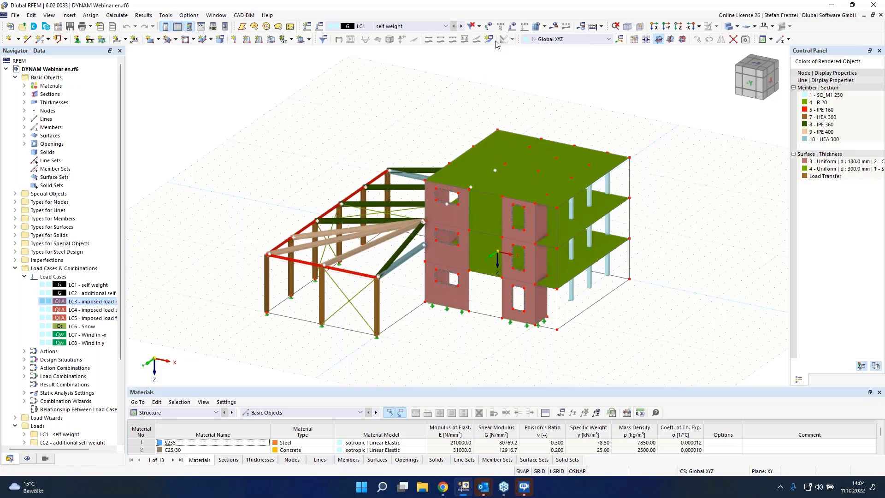
{"action": "left_click", "coordinate": [512, 28]}
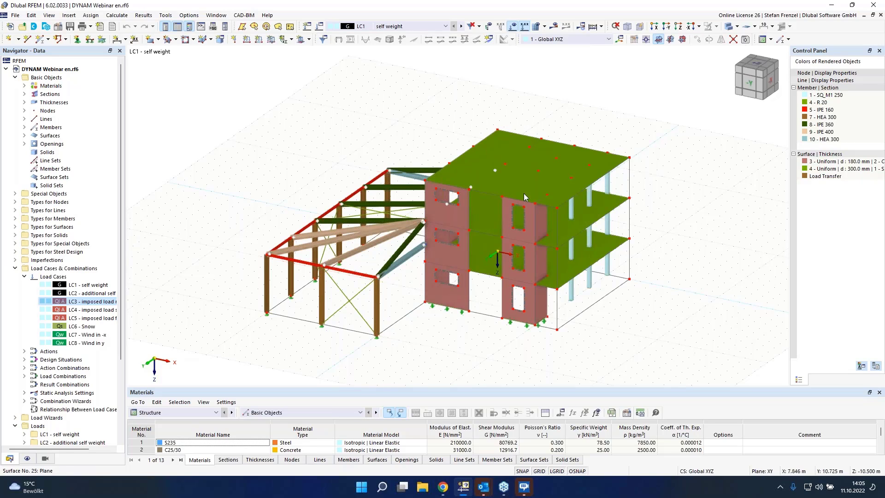
- Display the self-weight loads of LC1 on the model for inspection and hide them again
{"action": "left_click", "coordinate": [27, 458]}
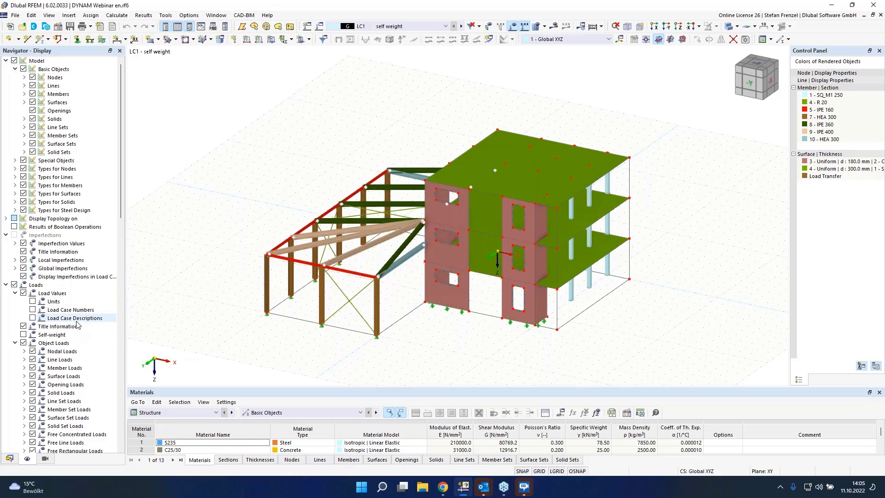
{"action": "left_click", "coordinate": [23, 334]}
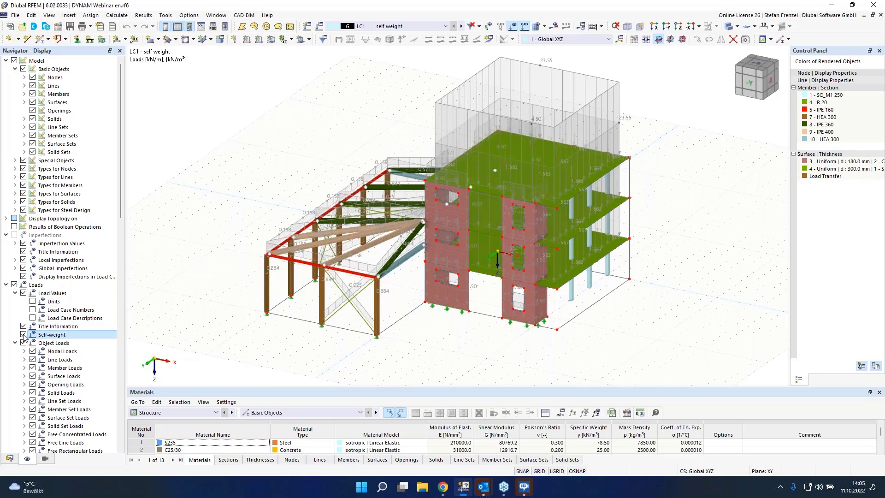
{"action": "left_click", "coordinate": [24, 334]}
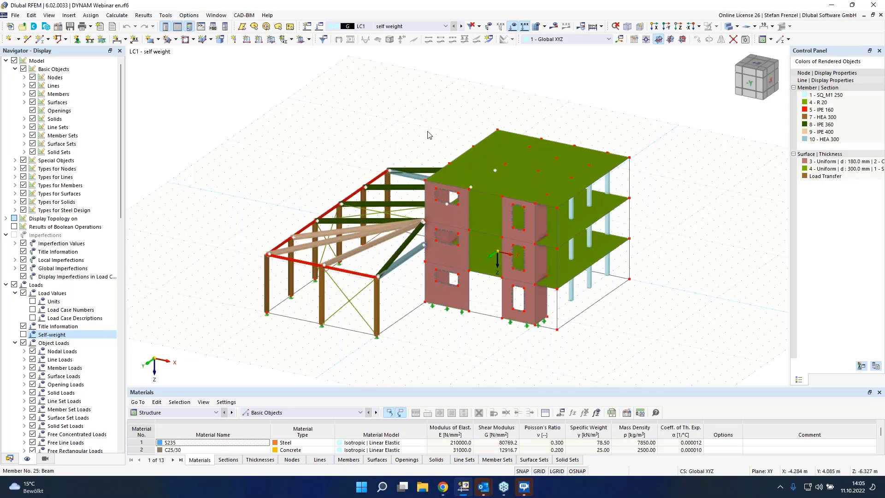
- Review the loads of load cases LC2 through LC7 on the building one after another
{"action": "left_click", "coordinate": [461, 26]}
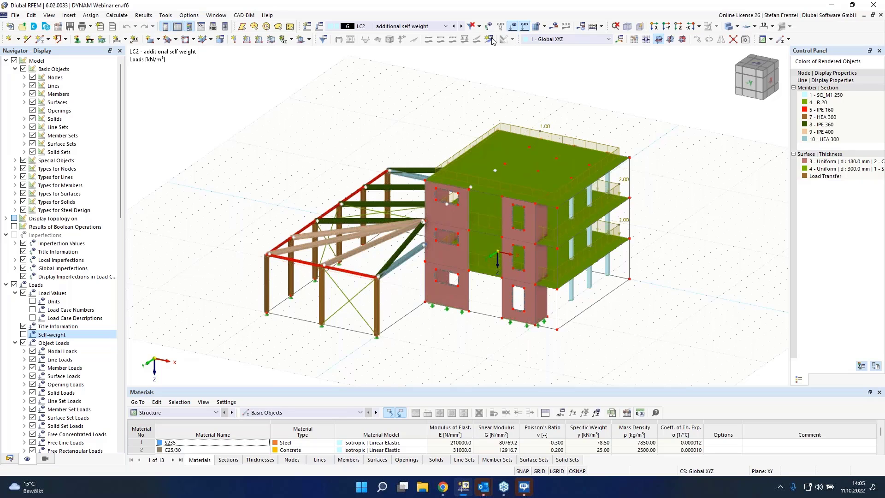
{"action": "left_click", "coordinate": [461, 27]}
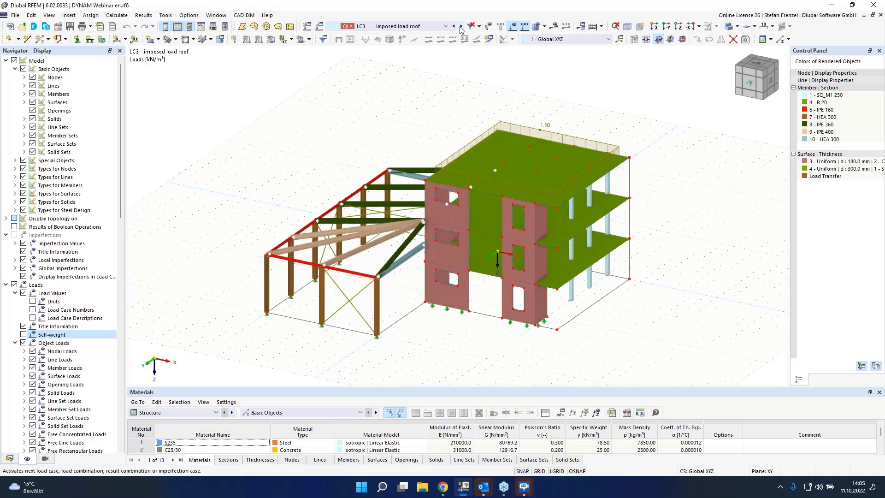
{"action": "left_click", "coordinate": [461, 27]}
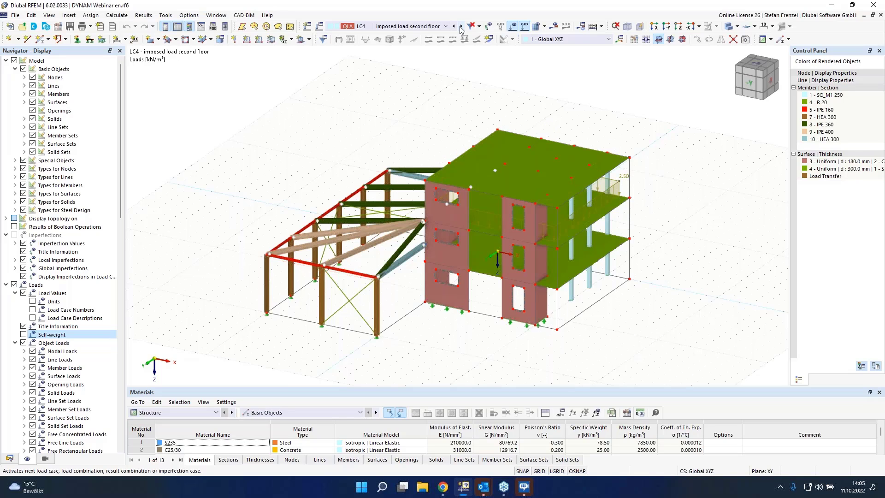
{"action": "left_click", "coordinate": [461, 26]}
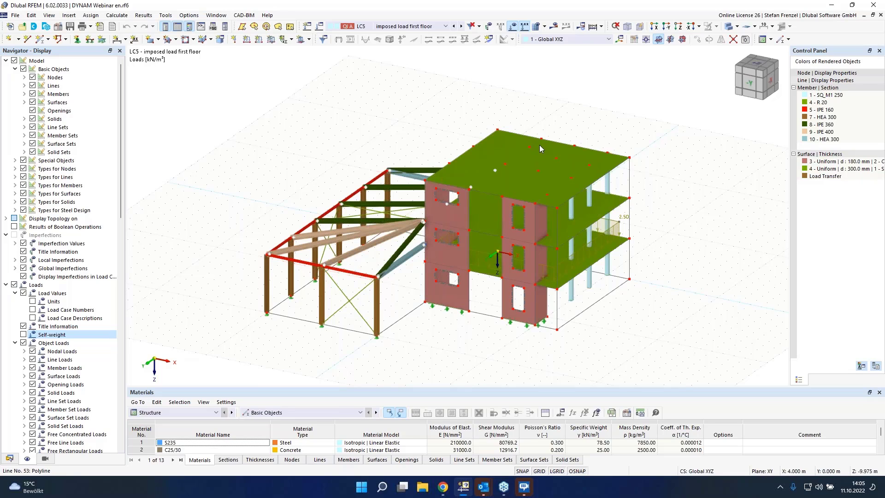
{"action": "left_click", "coordinate": [461, 26]}
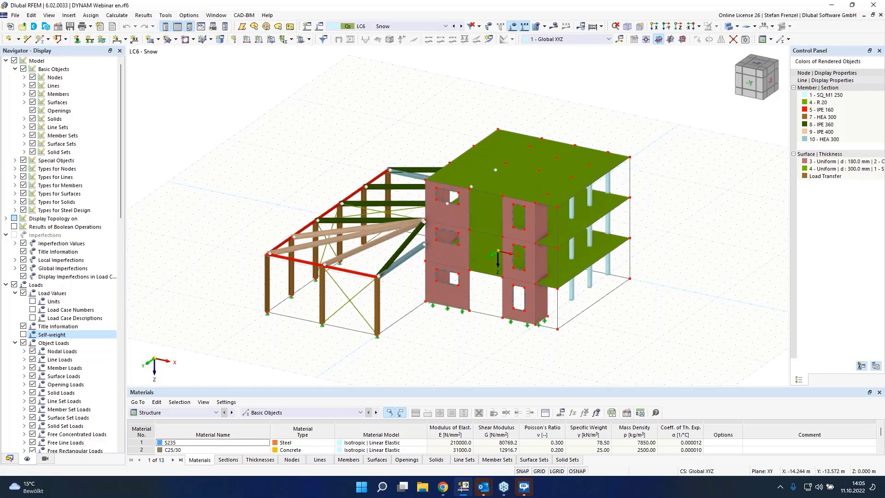
{"action": "middle_click_drag", "start_coordinate": [420, 158], "coordinate": [459, 148], "text": "ctrl"}
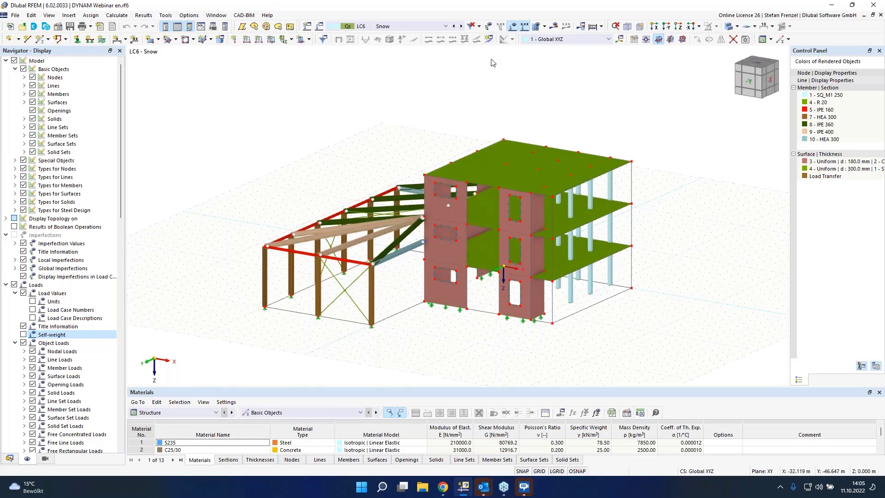
{"action": "left_click", "coordinate": [461, 26]}
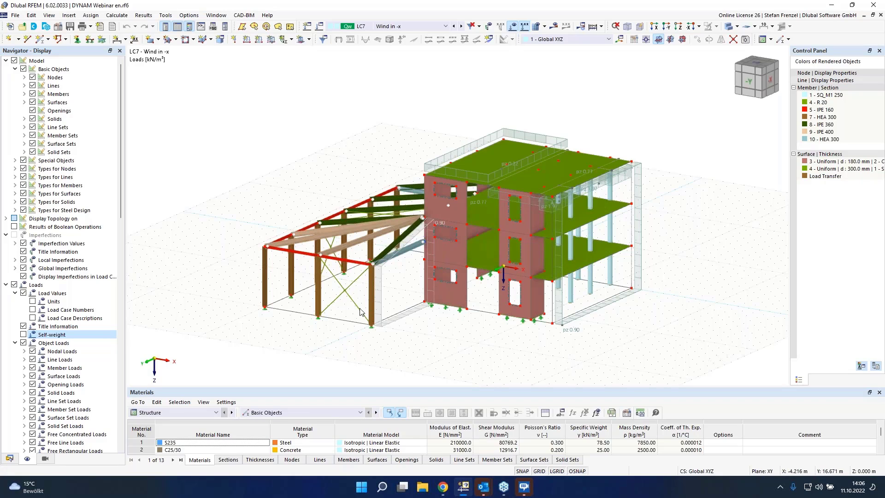
- Show the surfaces with the Load Transfer stiffness type in the model
{"action": "left_click", "coordinate": [24, 103]}
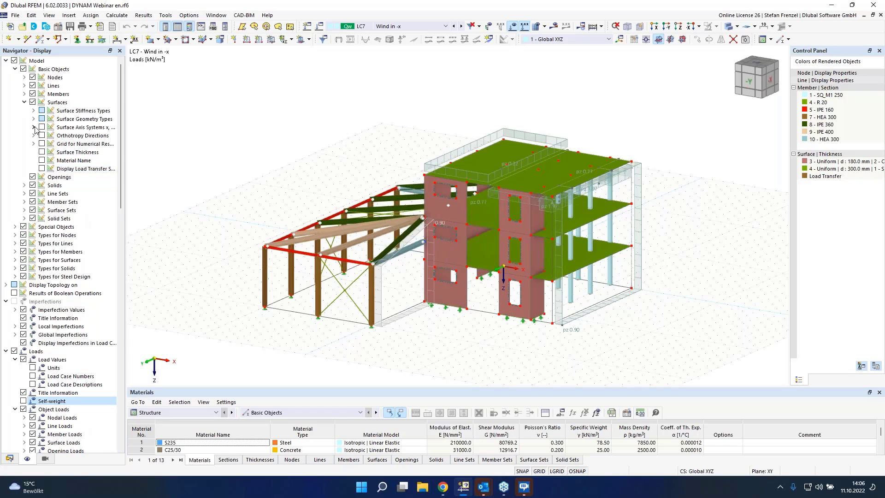
{"action": "left_click", "coordinate": [33, 111]}
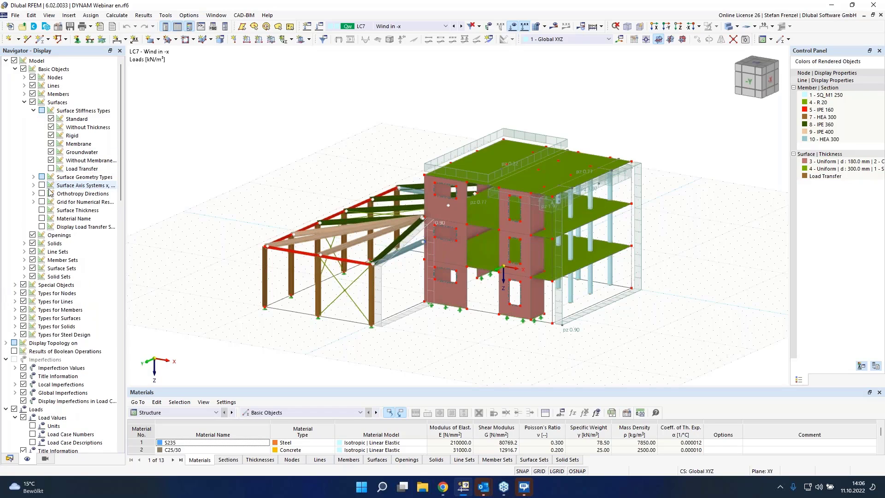
{"action": "left_click", "coordinate": [51, 169]}
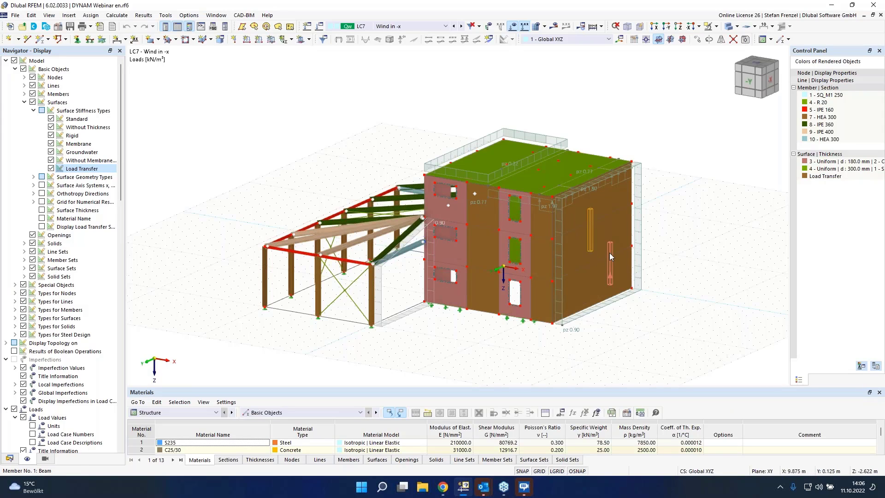
- Examine the load transfer parameters of the building's end wall surface 35 and leave them as they are
{"action": "double_click", "coordinate": [626, 271]}
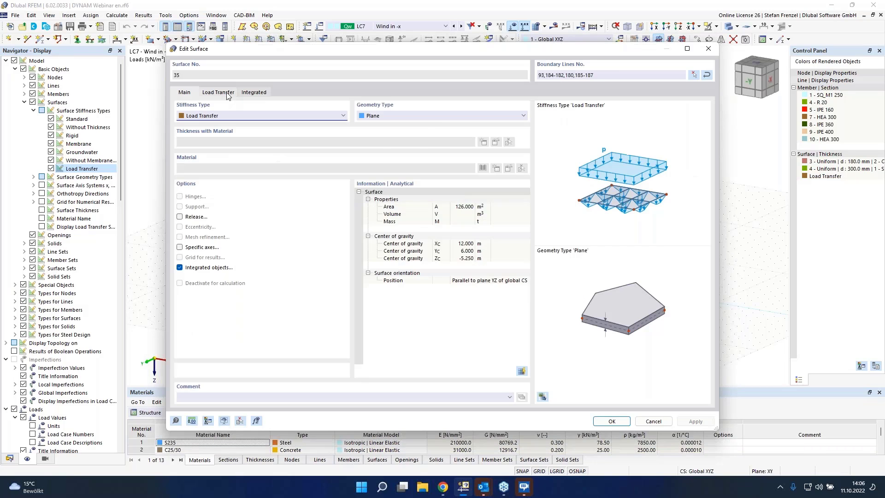
{"action": "left_click", "coordinate": [218, 92]}
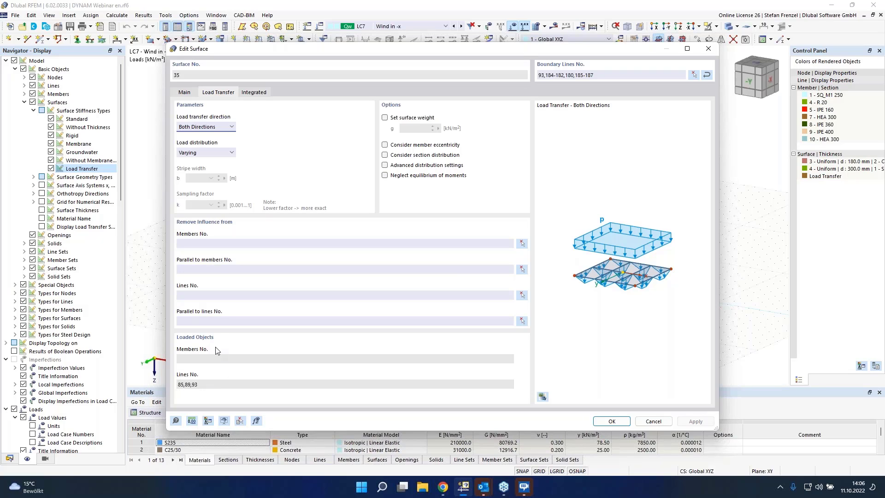
{"action": "left_click", "coordinate": [662, 422]}
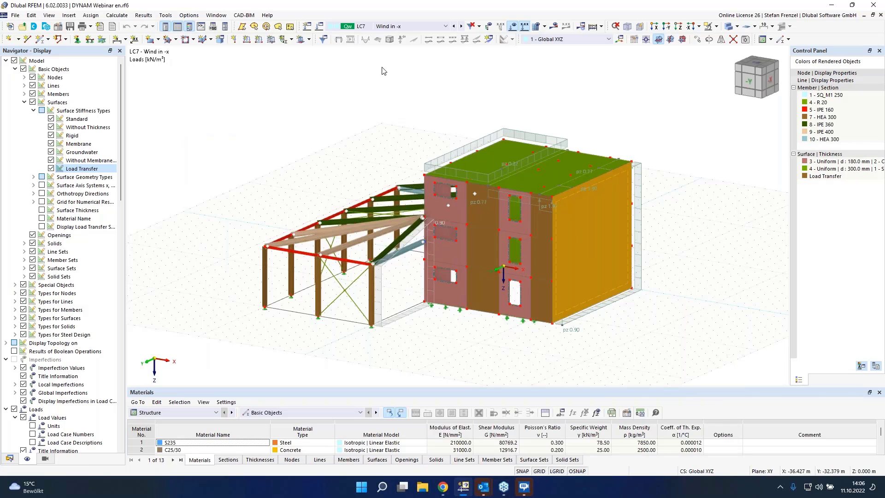
- View the wind loads of load case LC8 from the building's other side and hide the Load Transfer surfaces
{"action": "left_click", "coordinate": [461, 26]}
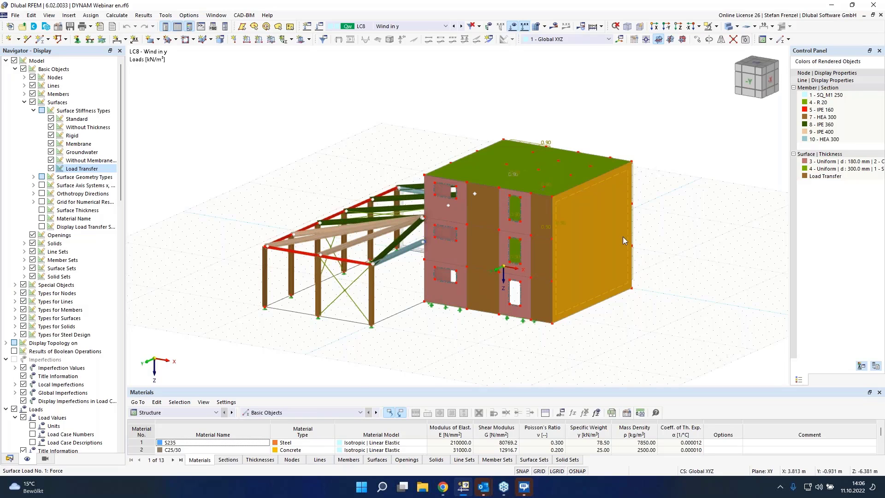
{"action": "middle_click_drag", "start_coordinate": [623, 237], "coordinate": [479, 244], "text": "ctrl"}
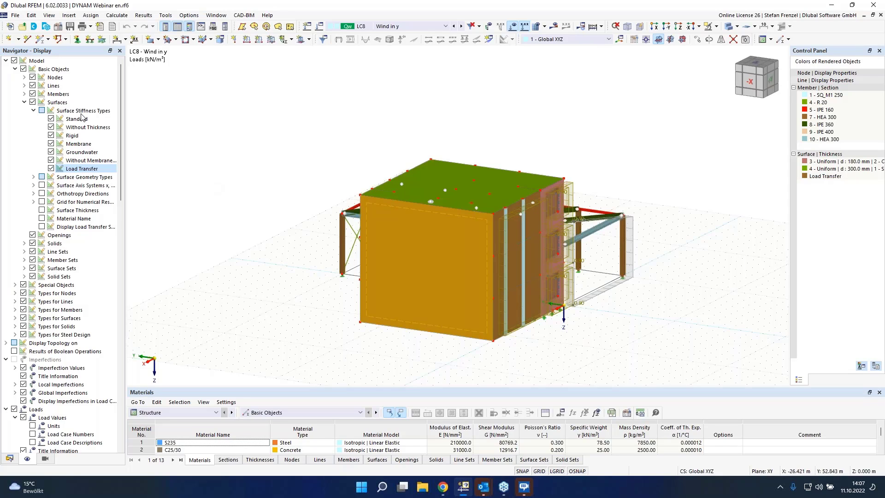
{"action": "left_click", "coordinate": [51, 169]}
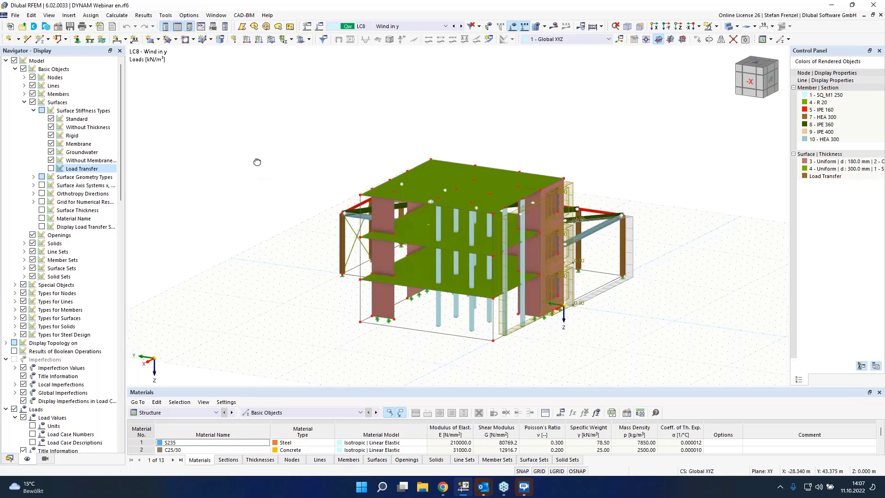
- In load case LC6 Snow, define a new uniform surface load with a magnitude of 0.68 kN/m²
{"action": "middle_click_drag", "start_coordinate": [258, 162], "coordinate": [448, 181], "text": "ctrl"}
{"action": "left_click", "coordinate": [402, 28]}
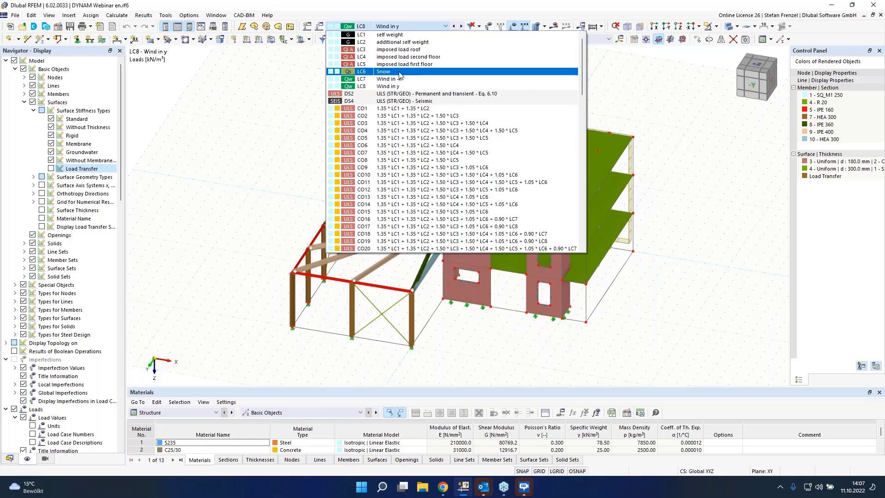
{"action": "left_click", "coordinate": [400, 73]}
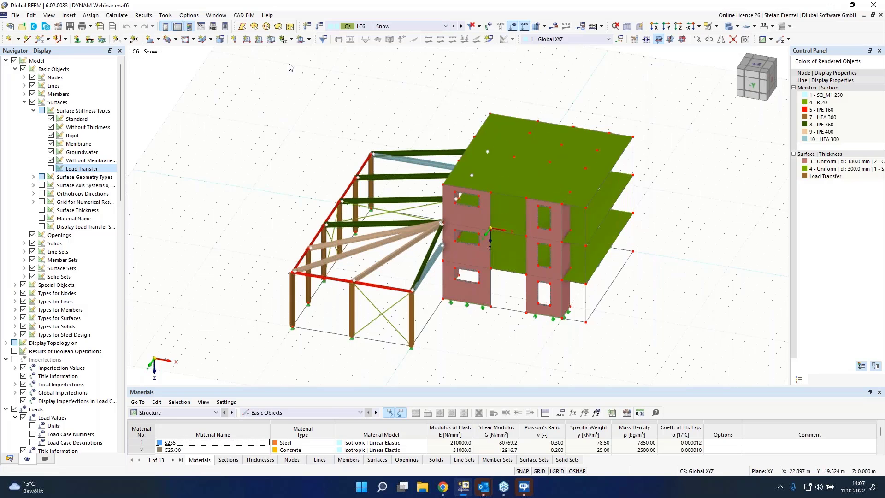
{"action": "left_click", "coordinate": [271, 40]}
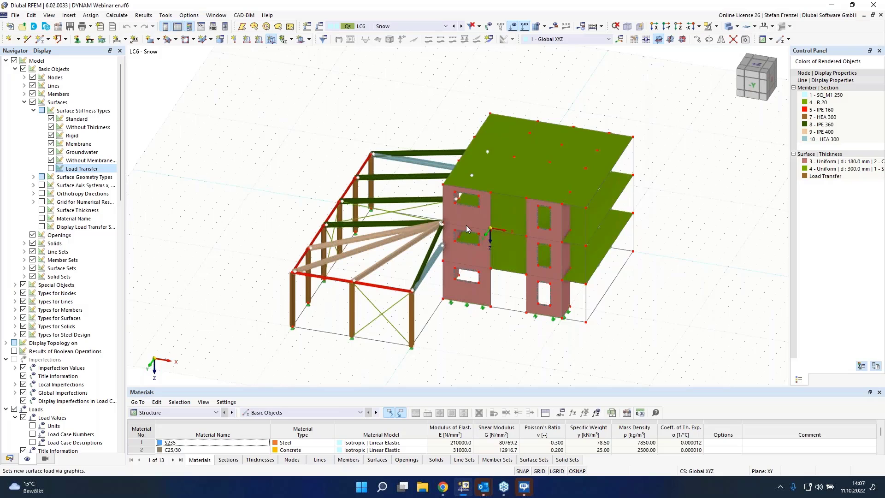
{"action": "left_click", "coordinate": [466, 225]}
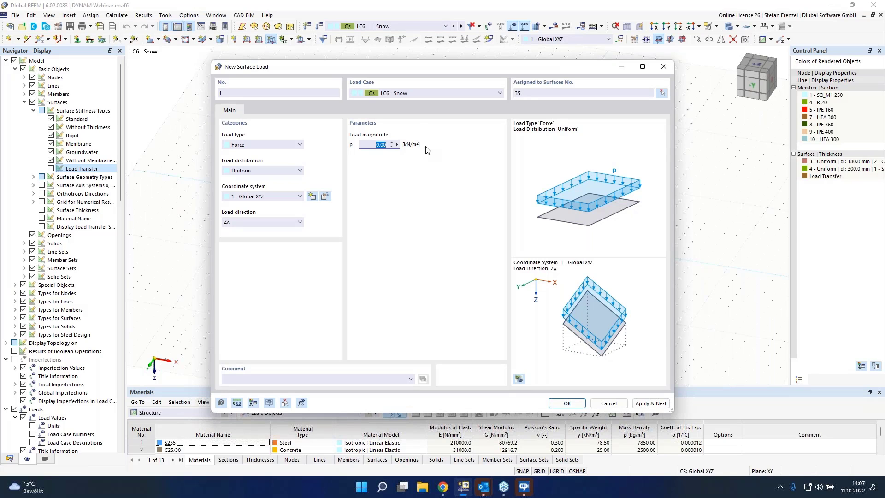
{"action": "type", "text": "0,68"}
- Assign the new snow load only to the roof slab, surface 25, in place of surface 35, and create it
{"action": "left_click_drag", "start_coordinate": [581, 68], "coordinate": [581, 130]}
{"action": "left_click", "coordinate": [662, 159]}
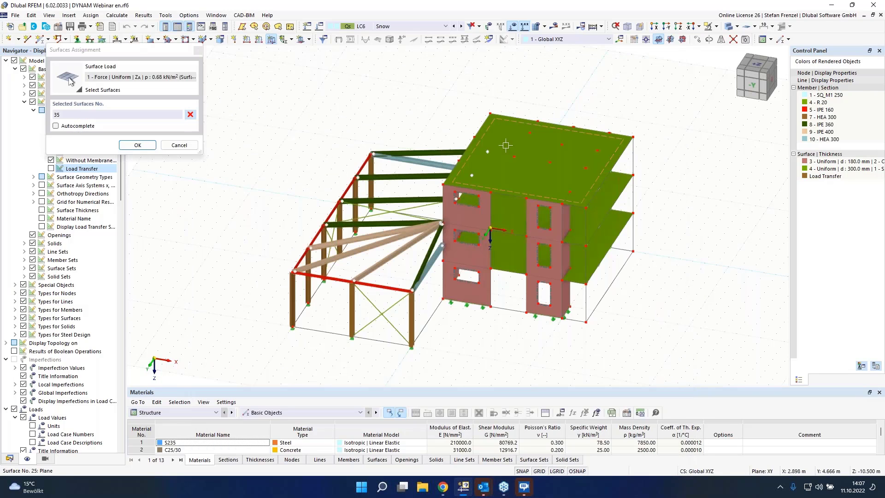
{"action": "left_click", "coordinate": [505, 146]}
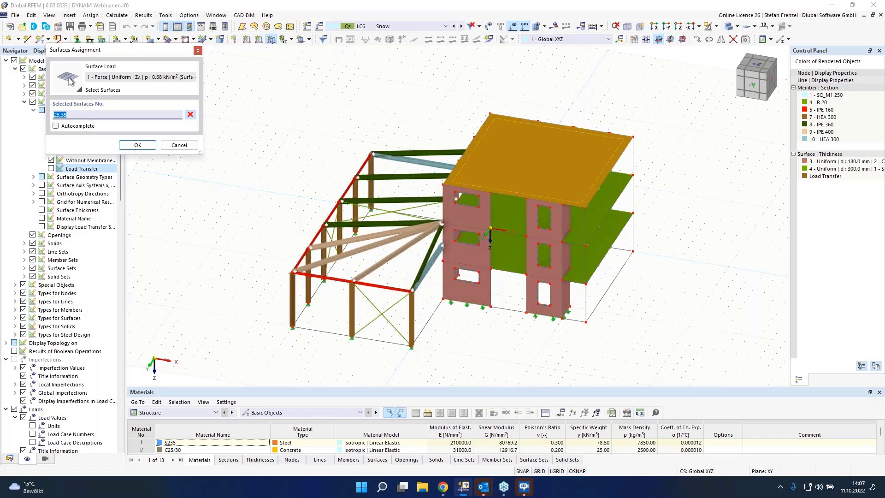
{"action": "key", "text": "Delete"}
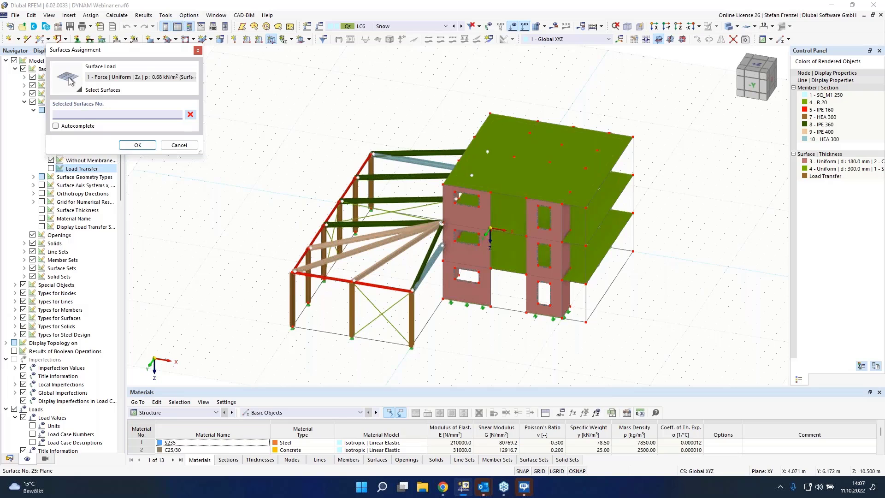
{"action": "left_click", "coordinate": [504, 146]}
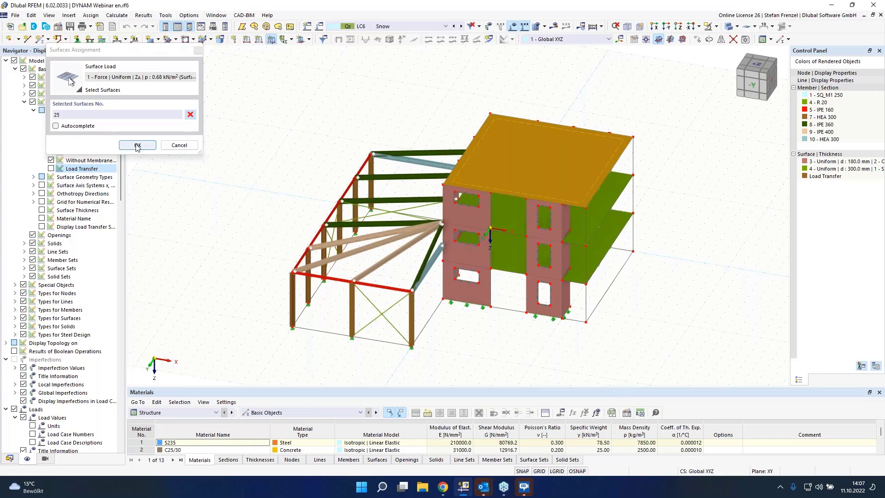
{"action": "left_click", "coordinate": [137, 145]}
{"action": "left_click", "coordinate": [567, 402]}
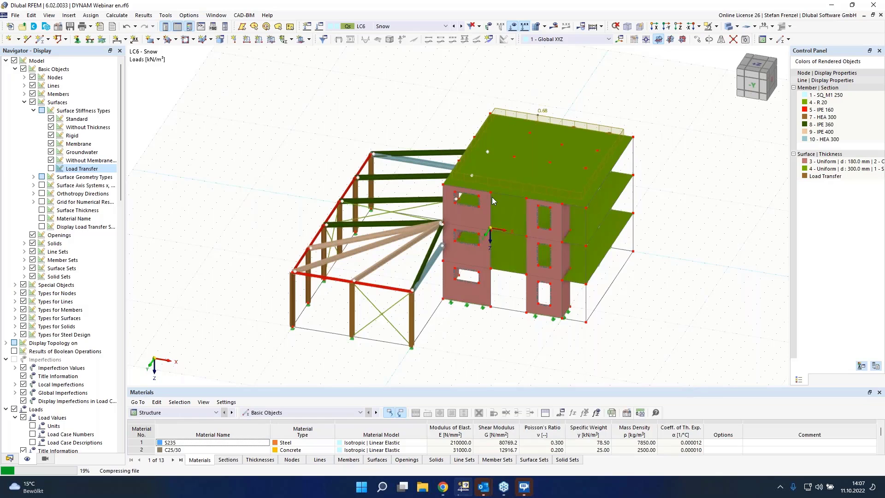
- In the model's base data, deactivate the Steel Design add-on and activate the Modal Analysis add-on
{"action": "left_click", "coordinate": [9, 459]}
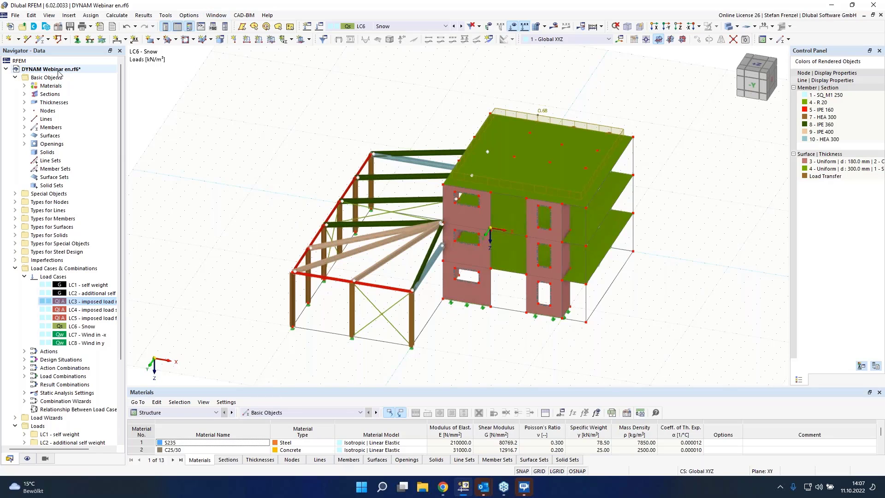
{"action": "right_click", "coordinate": [34, 71]}
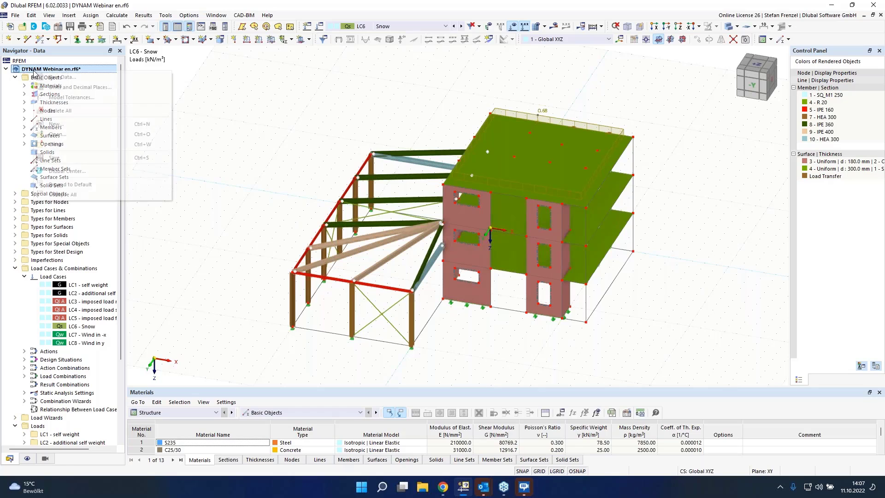
{"action": "left_click", "coordinate": [52, 77]}
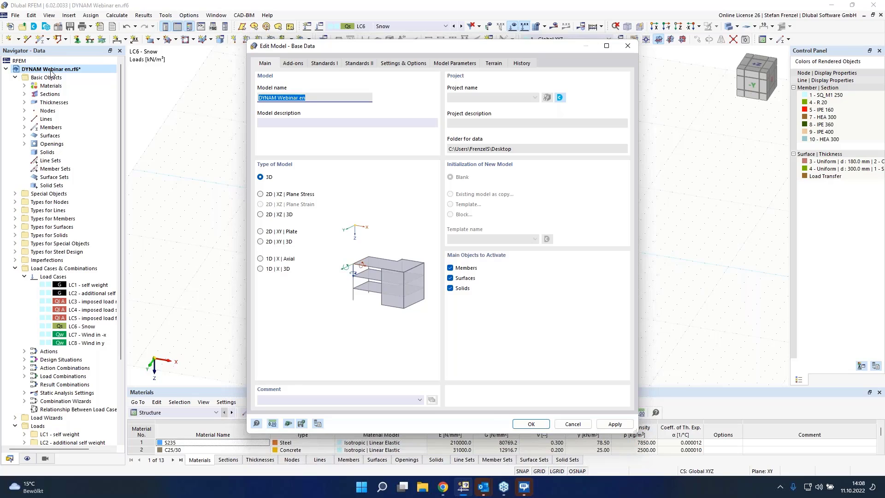
{"action": "left_click", "coordinate": [291, 66]}
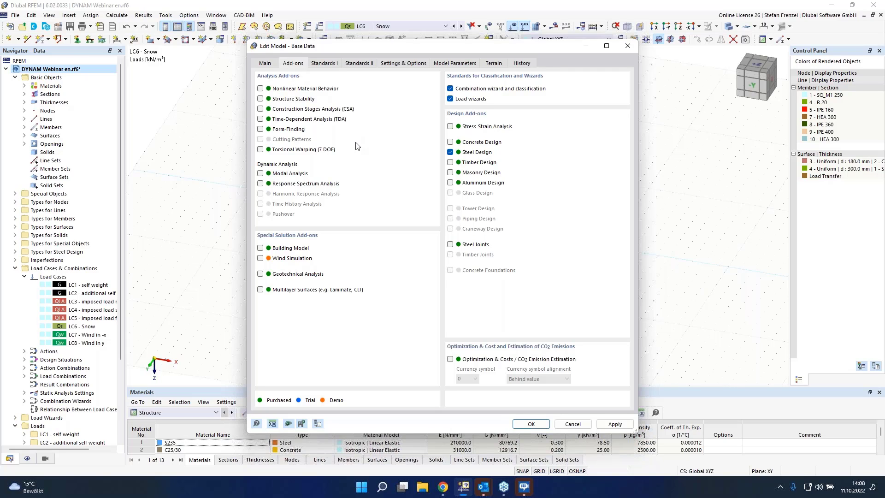
{"action": "left_click", "coordinate": [450, 153]}
{"action": "left_click", "coordinate": [260, 174]}
- Check the load and dynamic design standards, keep EN 1998 with DIN | 2021-07, and apply the base data, accepting loss of the Steel Design data
{"action": "left_click", "coordinate": [330, 66]}
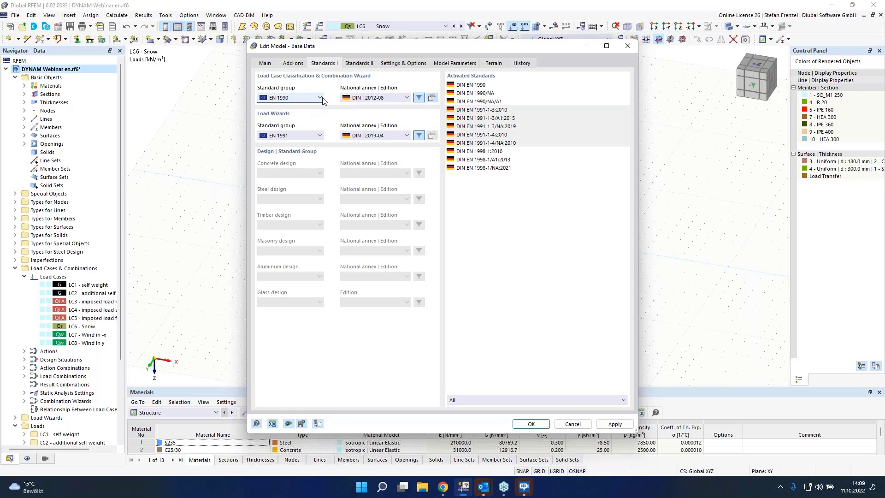
{"action": "left_click", "coordinate": [353, 68]}
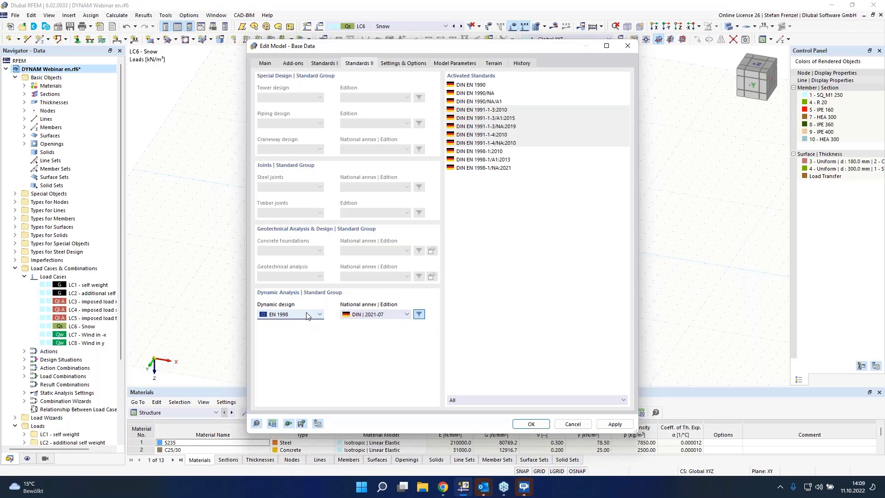
{"action": "left_click", "coordinate": [320, 315]}
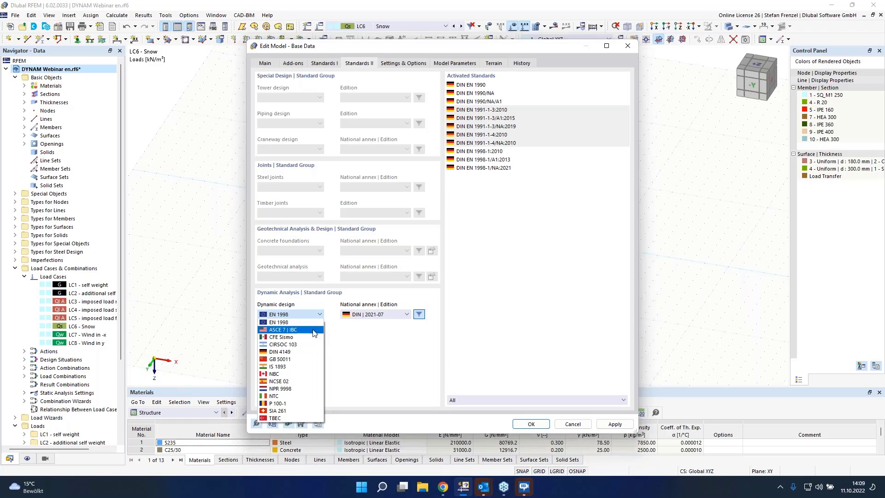
{"action": "left_click", "coordinate": [355, 333]}
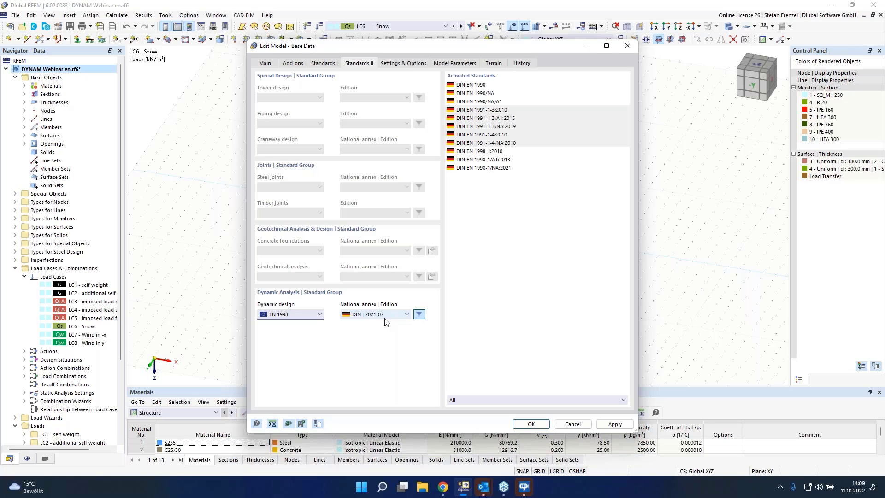
{"action": "left_click", "coordinate": [418, 315]}
{"action": "left_click", "coordinate": [406, 315]}
{"action": "left_click", "coordinate": [420, 318]}
{"action": "left_click", "coordinate": [406, 315]}
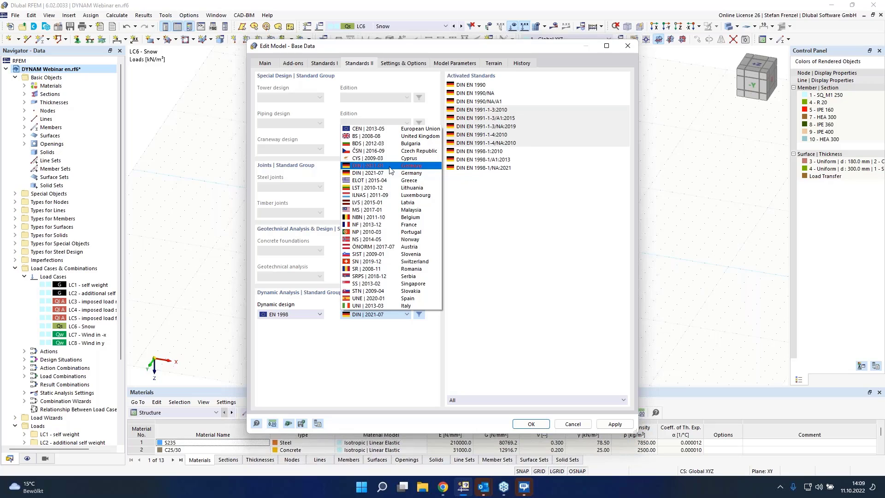
{"action": "left_click", "coordinate": [432, 361]}
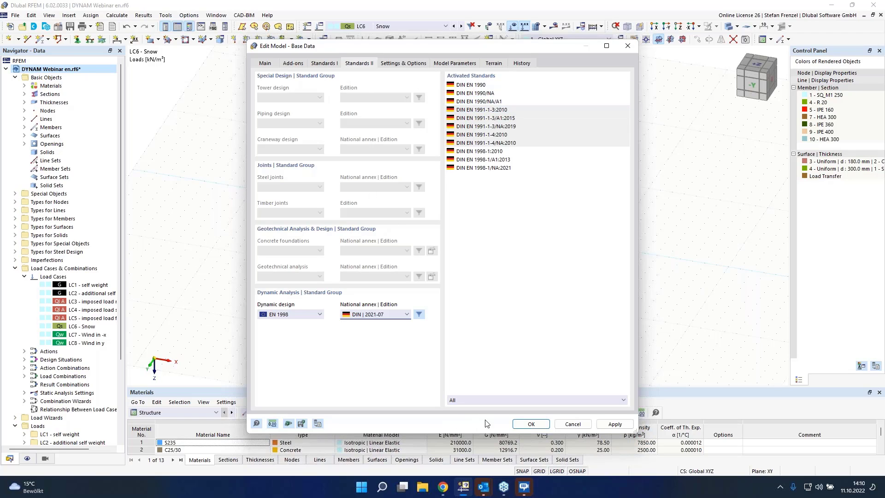
{"action": "left_click", "coordinate": [520, 425]}
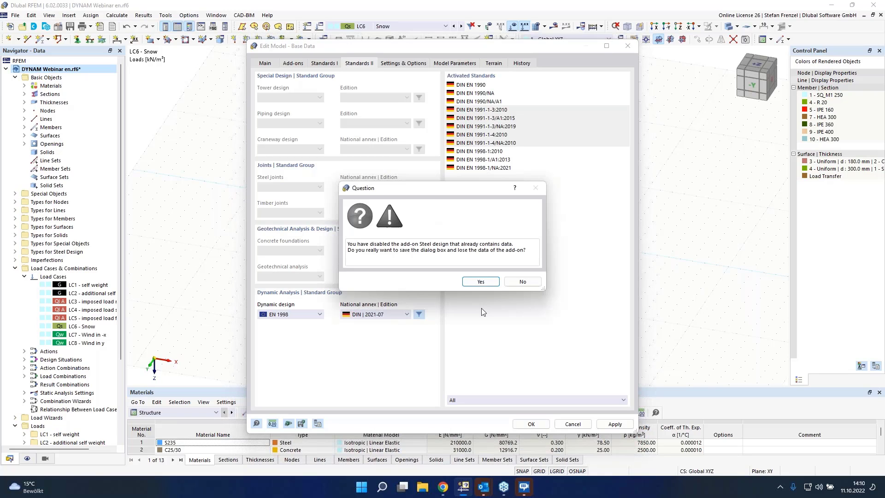
{"action": "left_click", "coordinate": [477, 280]}
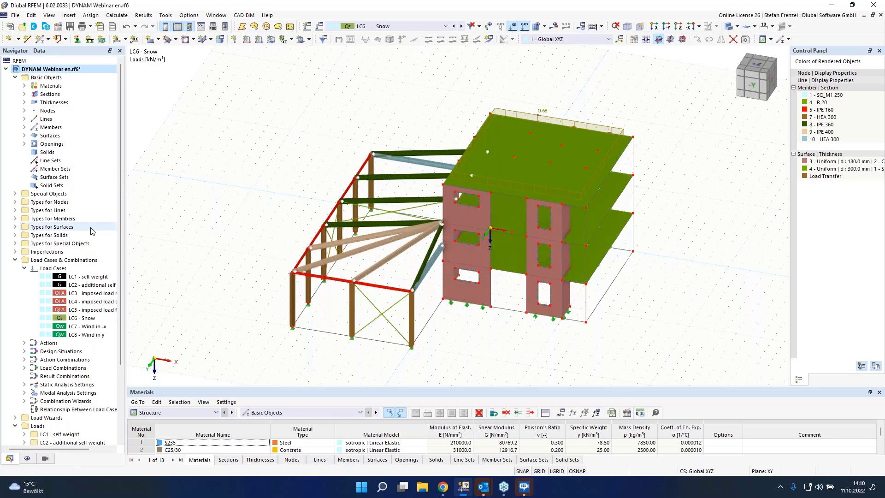
- Create a new load case LC9 with the analysis type Modal Analysis
{"action": "right_click", "coordinate": [56, 268]}
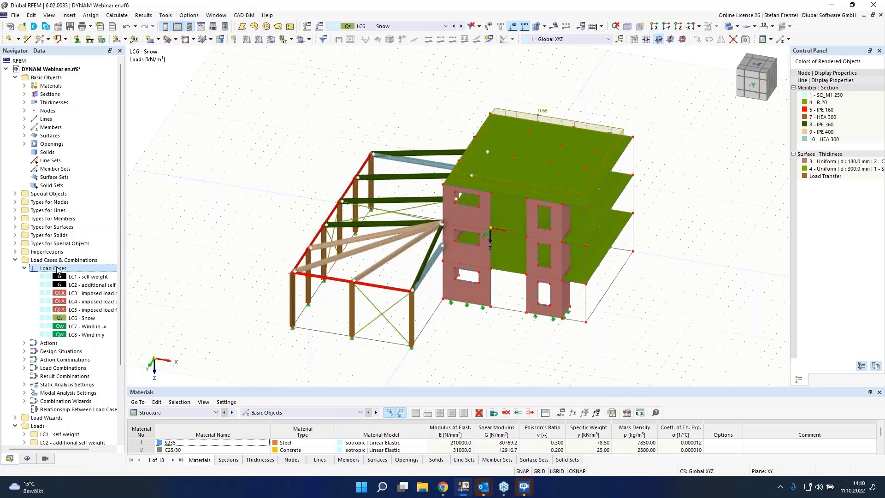
{"action": "left_click", "coordinate": [89, 284]}
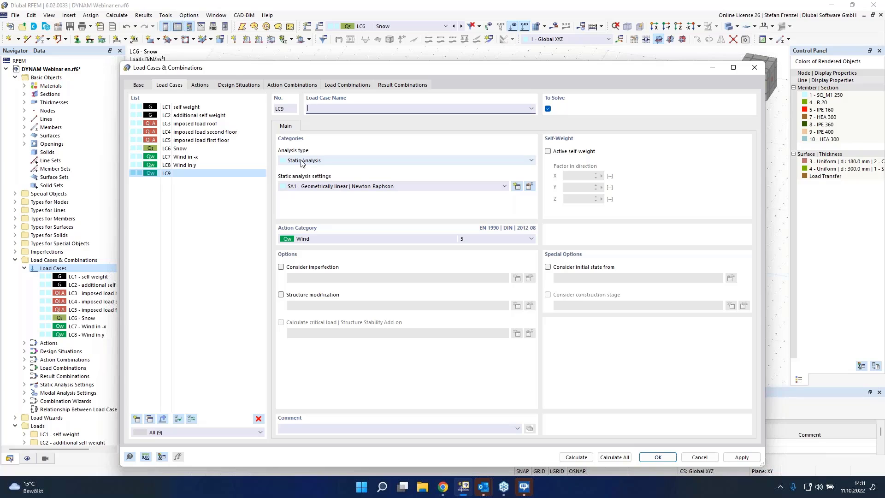
{"action": "left_click", "coordinate": [338, 163]}
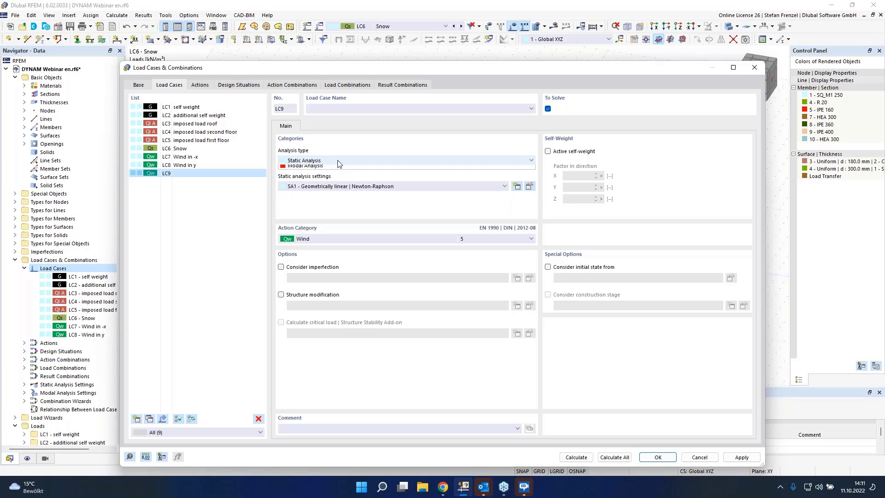
{"action": "left_click", "coordinate": [331, 176]}
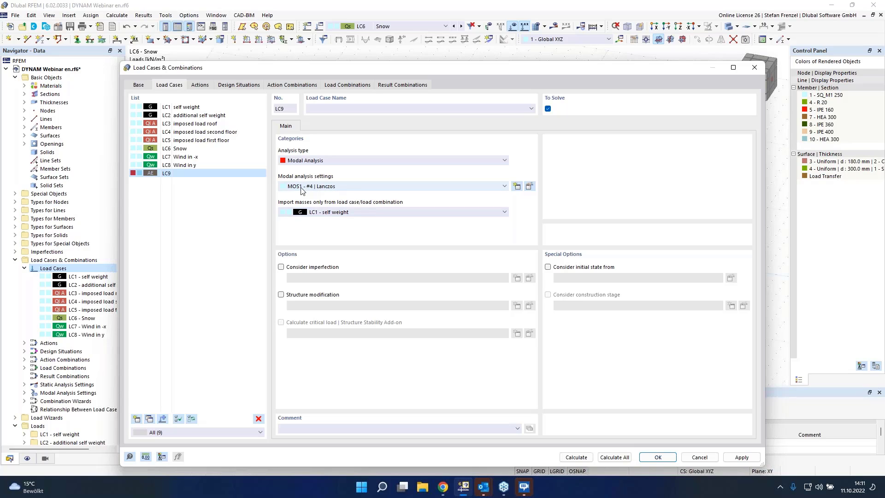
- In modal analysis settings MOS1, limit the masses to directions X and Y without rotations and set the number of modes to 30
{"action": "left_click", "coordinate": [530, 187]}
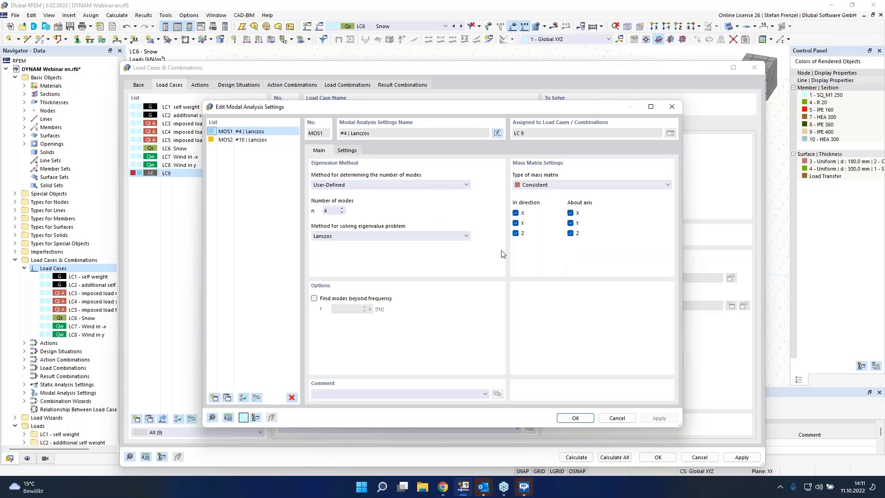
{"action": "left_click", "coordinate": [517, 234]}
{"action": "left_click", "coordinate": [571, 213]}
{"action": "left_click", "coordinate": [570, 223]}
{"action": "left_click", "coordinate": [570, 233]}
{"action": "double_click", "coordinate": [325, 211]}
{"action": "left_click", "coordinate": [350, 151]}
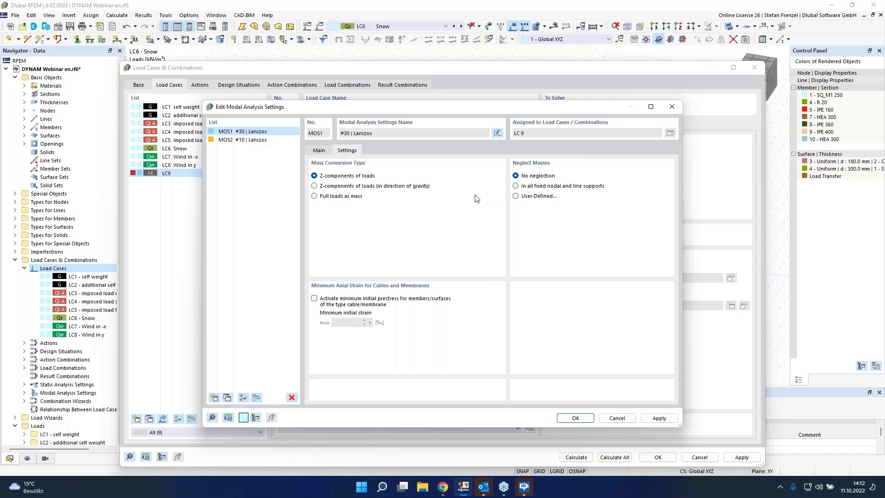
{"action": "left_click", "coordinate": [322, 150]}
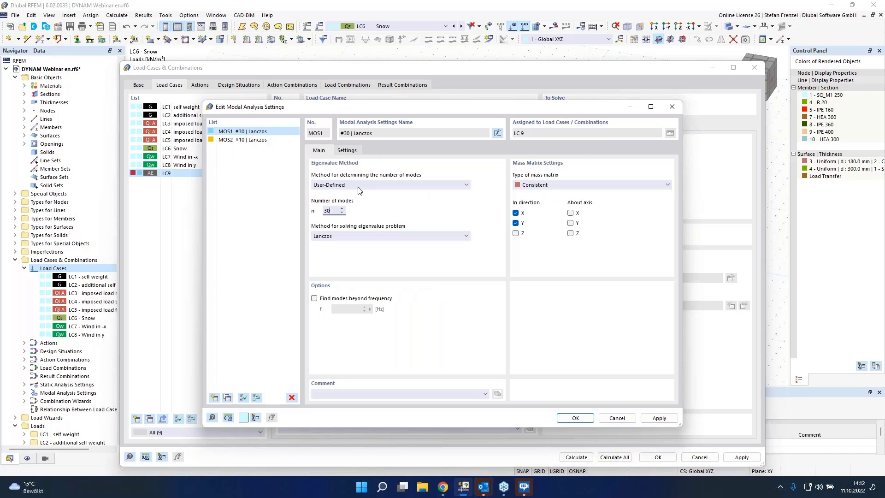
{"action": "left_click", "coordinate": [571, 418]}
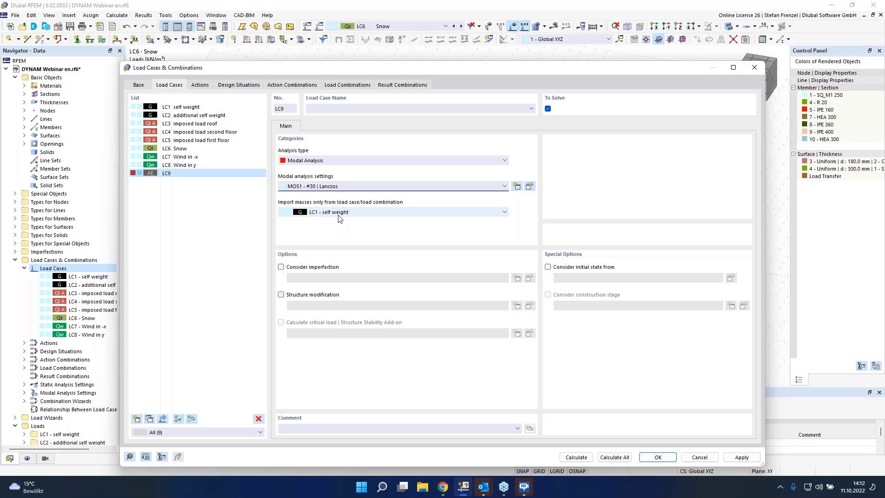
- Look through the load cases and combinations from which LC9 can import masses, keeping LC1 - self weight
{"action": "left_click", "coordinate": [350, 214]}
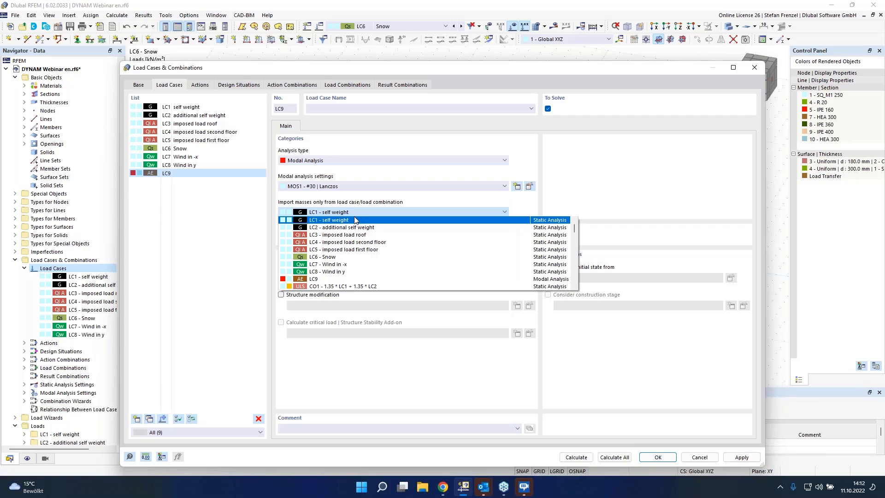
{"action": "scroll", "coordinate": [358, 238], "scroll_direction": "down", "scroll_amount": 2}
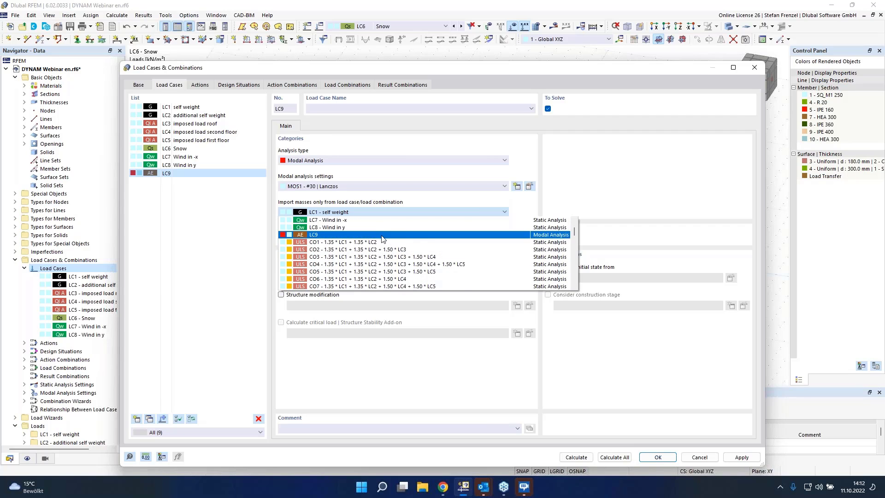
{"action": "scroll", "coordinate": [381, 239], "scroll_direction": "down", "scroll_amount": 9}
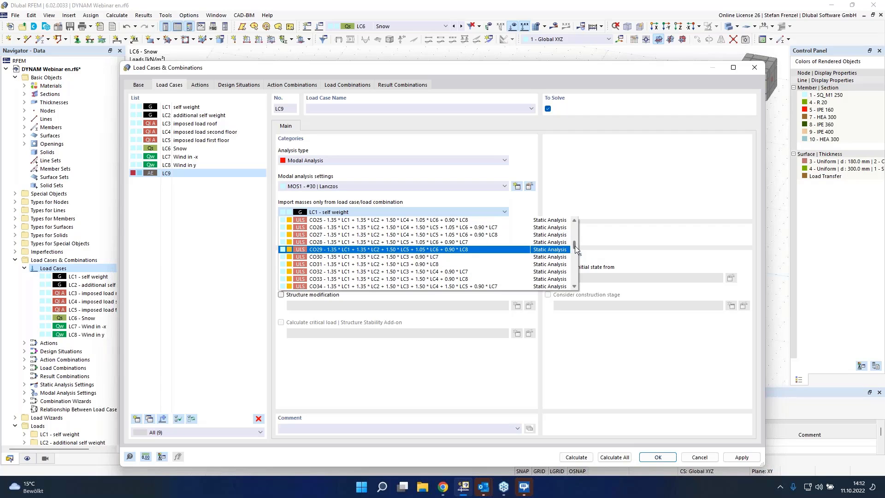
{"action": "left_click_drag", "start_coordinate": [574, 246], "coordinate": [572, 220]}
{"action": "left_click", "coordinate": [568, 187]}
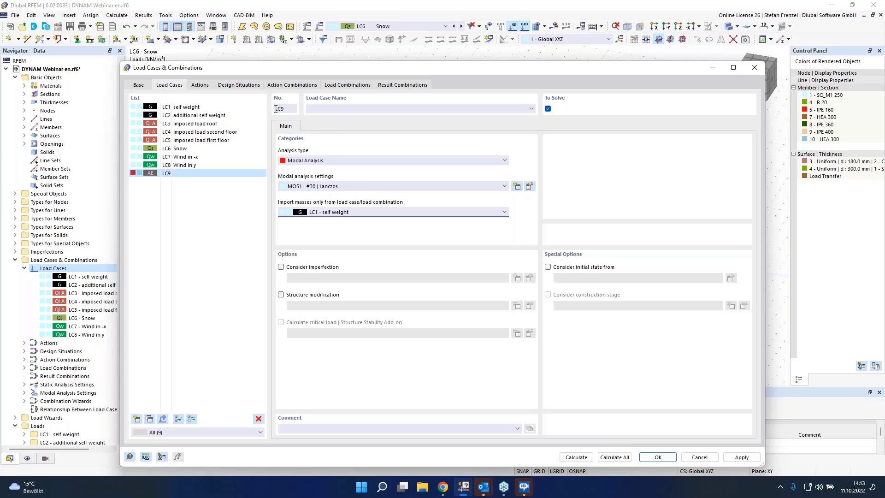
- Delete the existing design situations DS2 (Permanent and transient - Eq. 6.10) and DS4 (Seismic)
{"action": "left_click", "coordinate": [229, 87]}
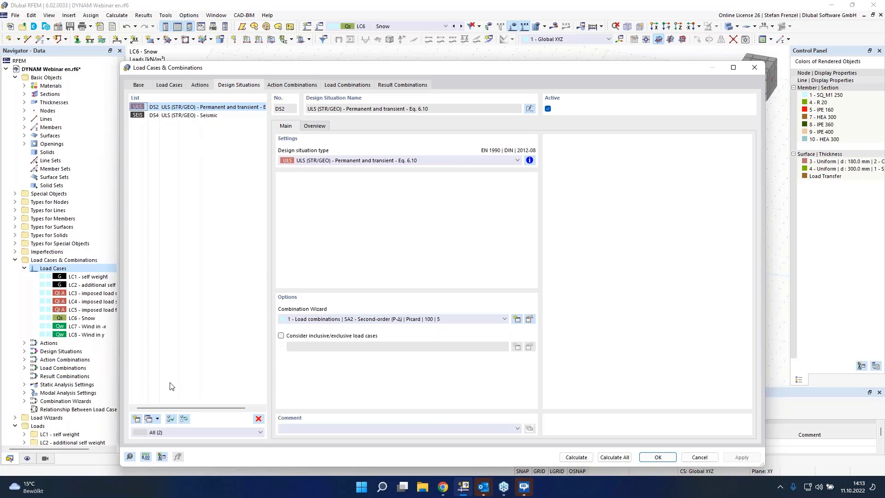
{"action": "left_click", "coordinate": [259, 419]}
{"action": "left_click", "coordinate": [456, 275]}
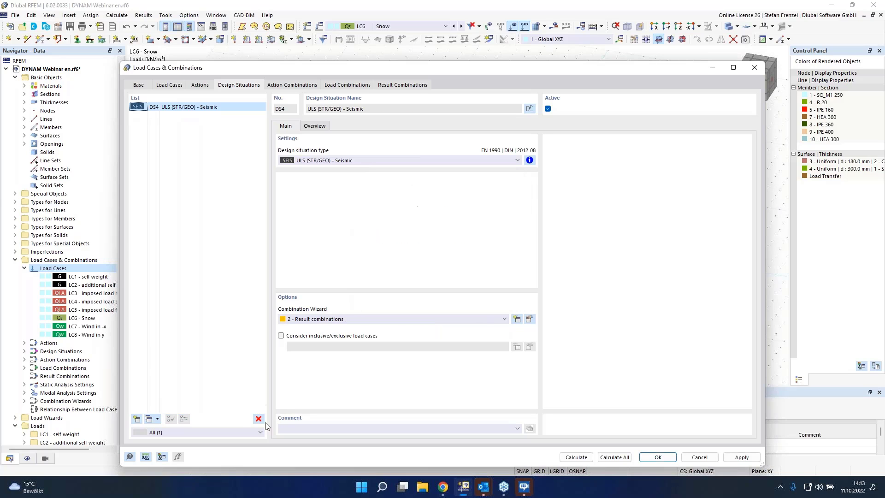
{"action": "left_click", "coordinate": [259, 418]}
{"action": "left_click", "coordinate": [444, 276]}
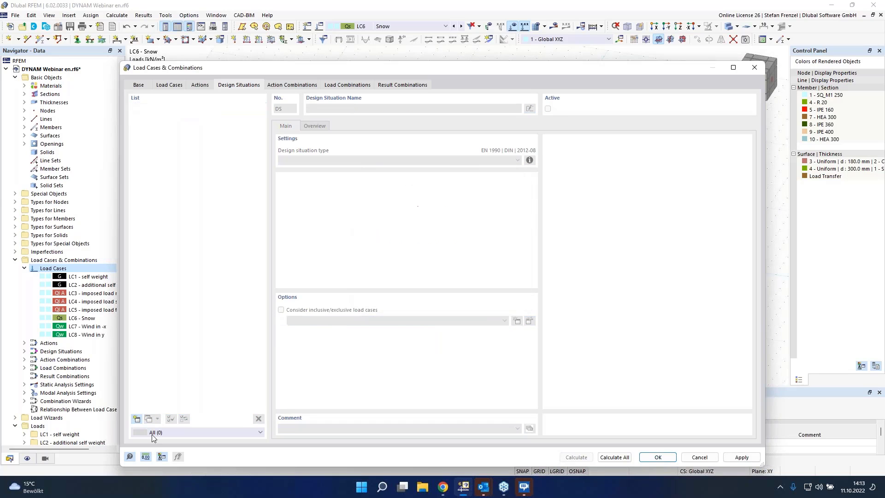
- Add a design situation of type Seismic/Mass Combination - psi-E,i and view its combination rules
{"action": "left_click", "coordinate": [136, 419]}
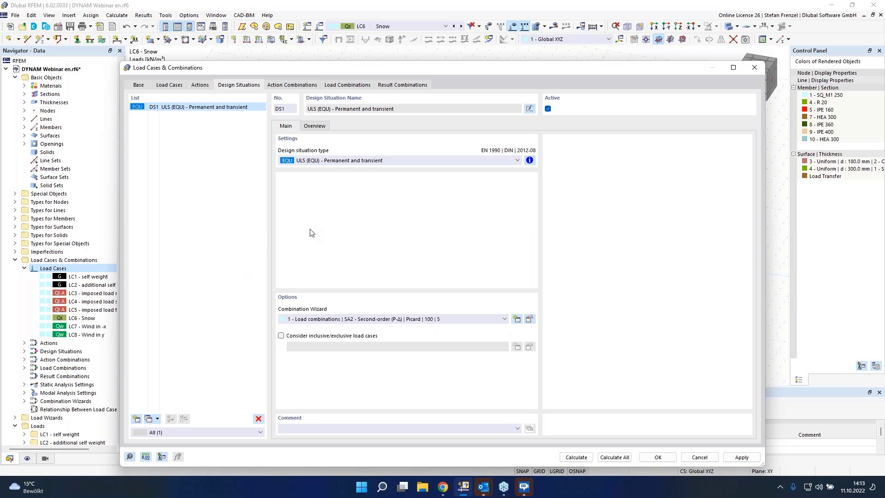
{"action": "left_click", "coordinate": [459, 164]}
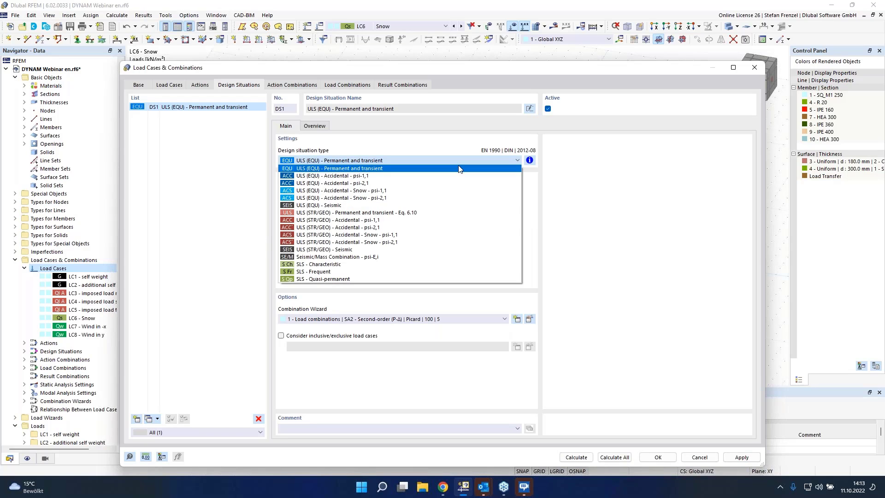
{"action": "left_click", "coordinate": [422, 258]}
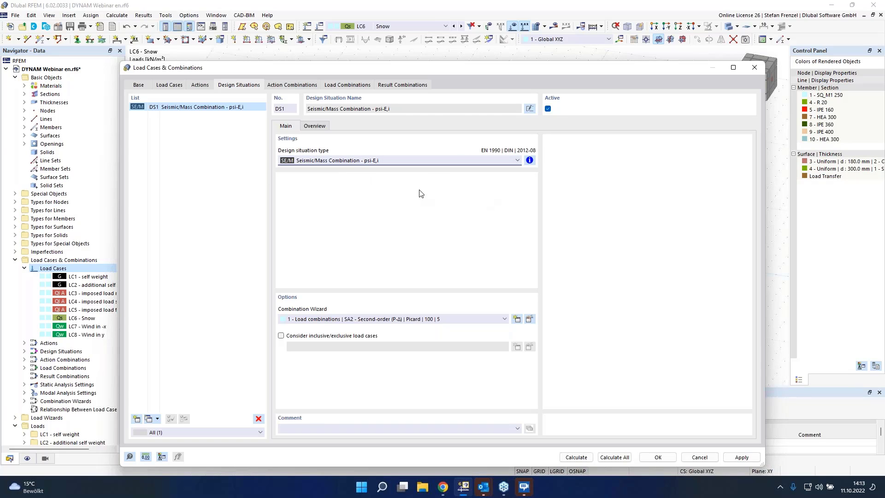
{"action": "left_click", "coordinate": [529, 160]}
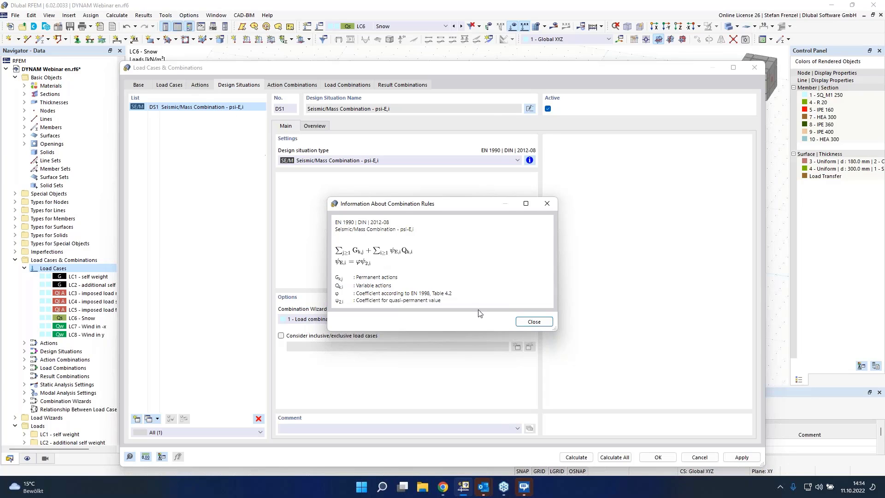
{"action": "left_click", "coordinate": [530, 324]}
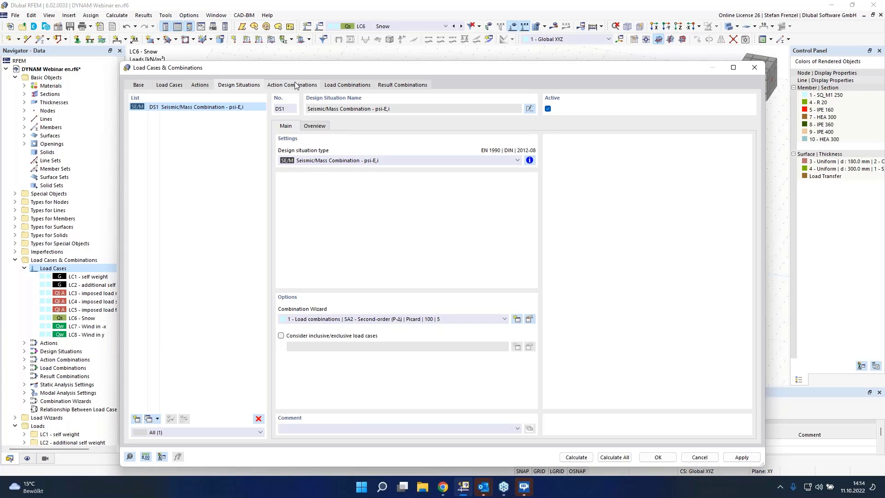
- Examine the load cases and factors assigned to load combination CO1, and return to modal load case LC9
{"action": "left_click", "coordinate": [335, 86]}
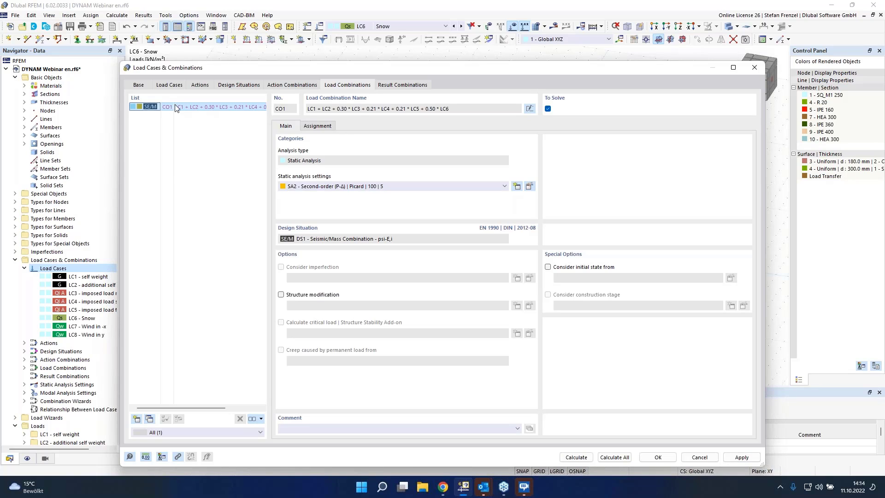
{"action": "left_click", "coordinate": [317, 126]}
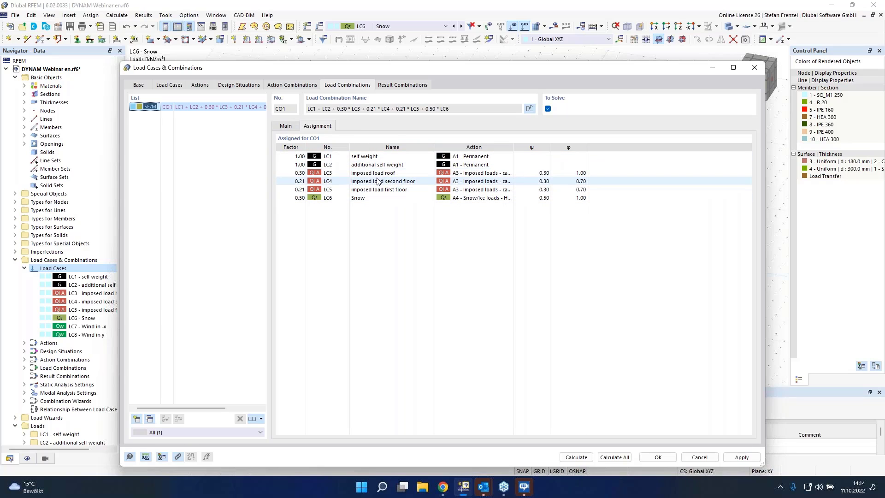
{"action": "left_click", "coordinate": [172, 86]}
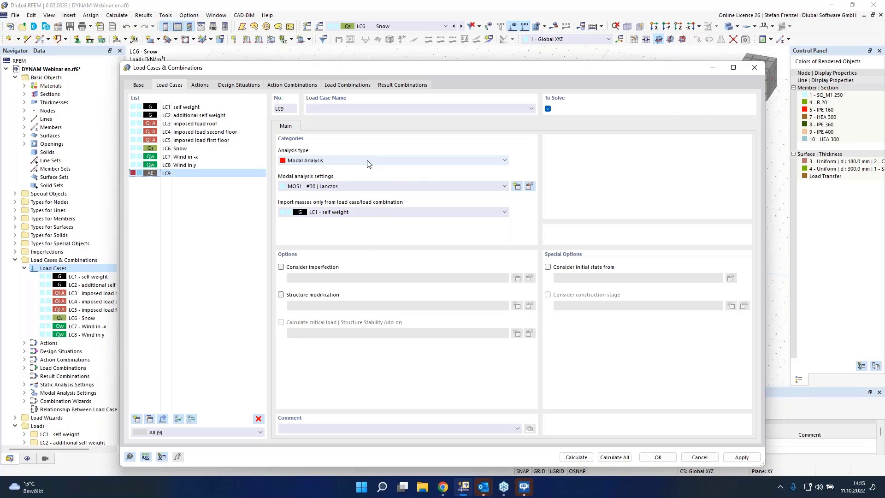
- Check the mass combination options of imposed load cases LC3, LC4 and LC5, keeping Roofs for LC3 and Other floors for LC4 and LC5
{"action": "left_click", "coordinate": [192, 123]}
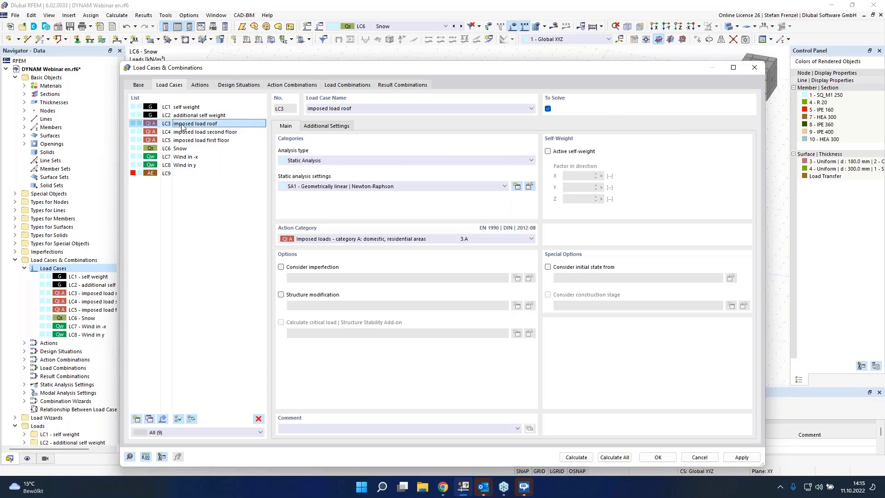
{"action": "left_click", "coordinate": [326, 127]}
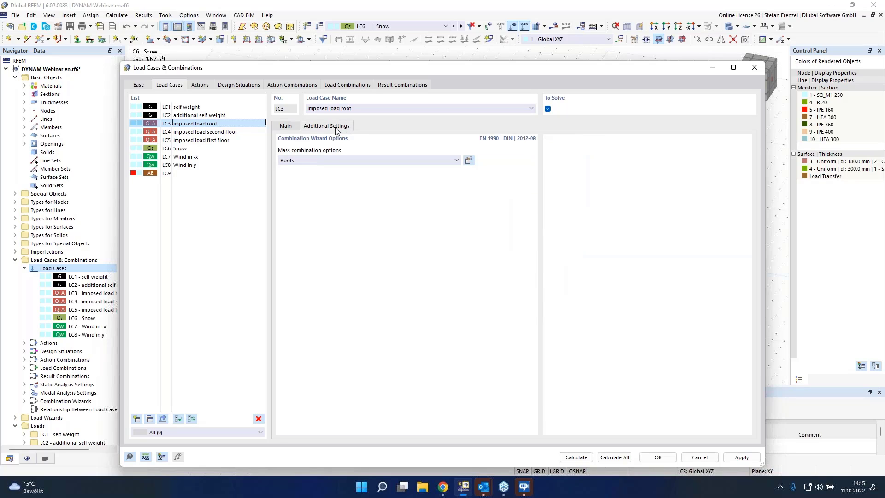
{"action": "left_click", "coordinate": [325, 161]}
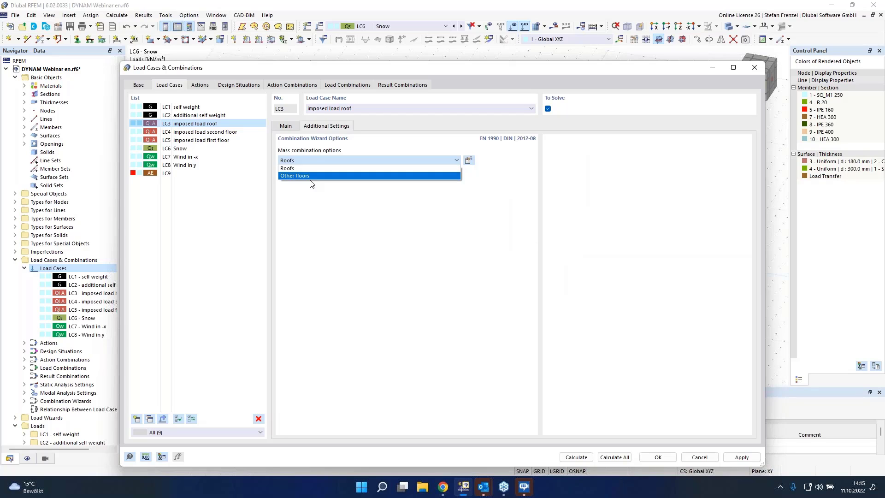
{"action": "left_click", "coordinate": [335, 169]}
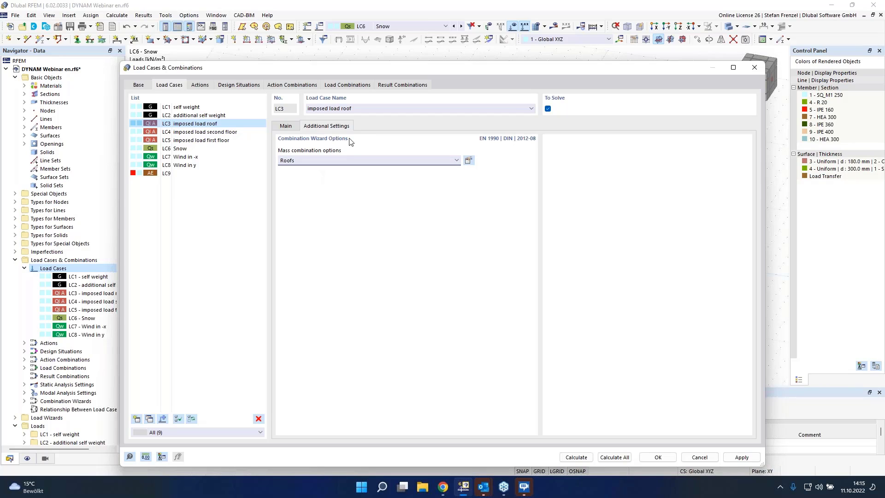
{"action": "left_click", "coordinate": [342, 158]}
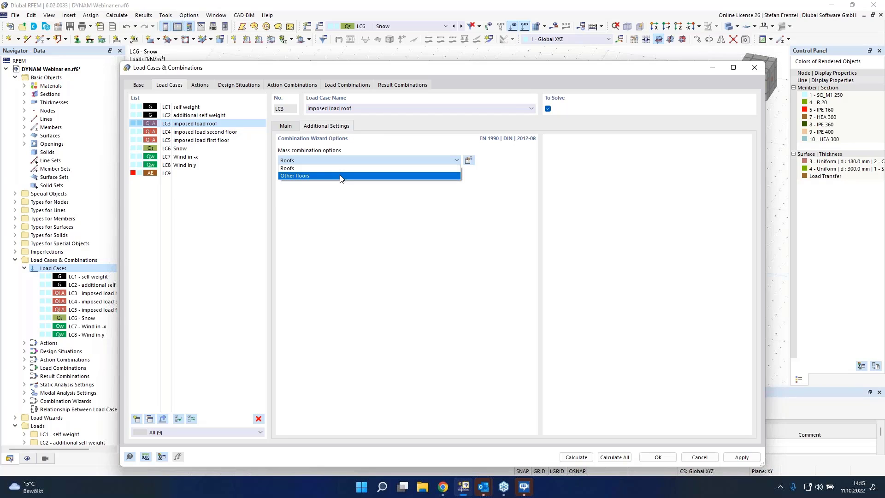
{"action": "left_click", "coordinate": [339, 196]}
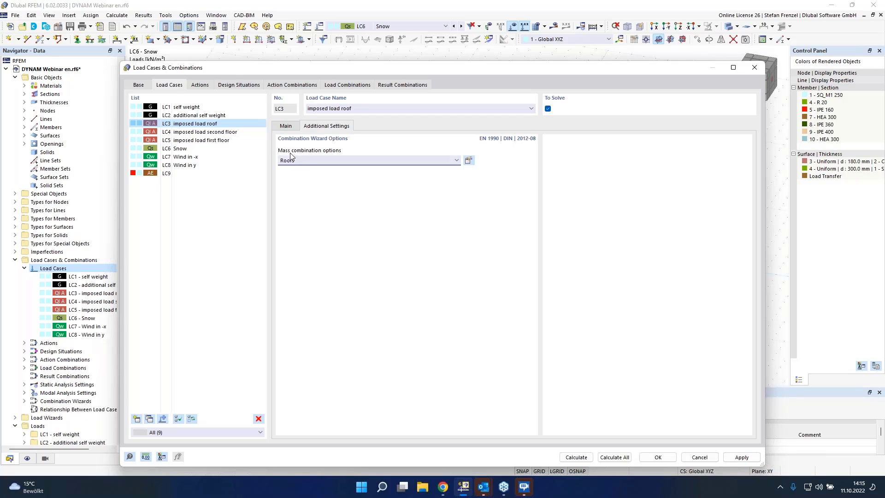
{"action": "left_click", "coordinate": [205, 132]}
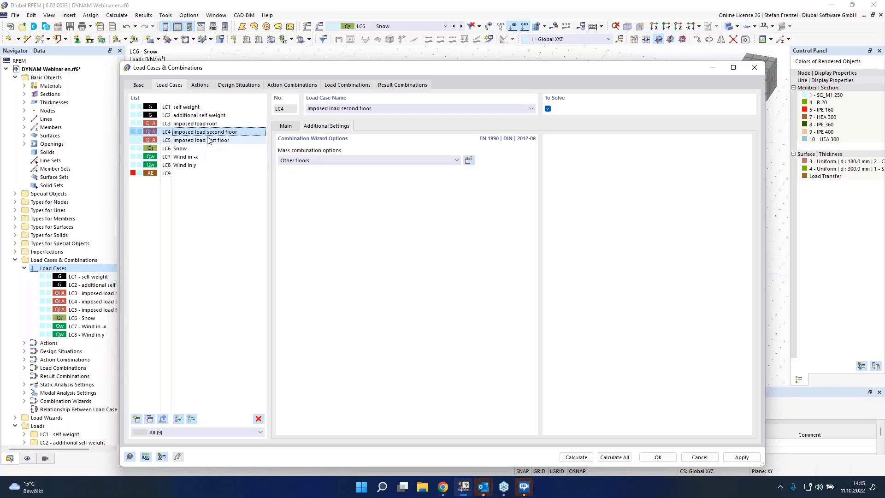
{"action": "left_click", "coordinate": [208, 141]}
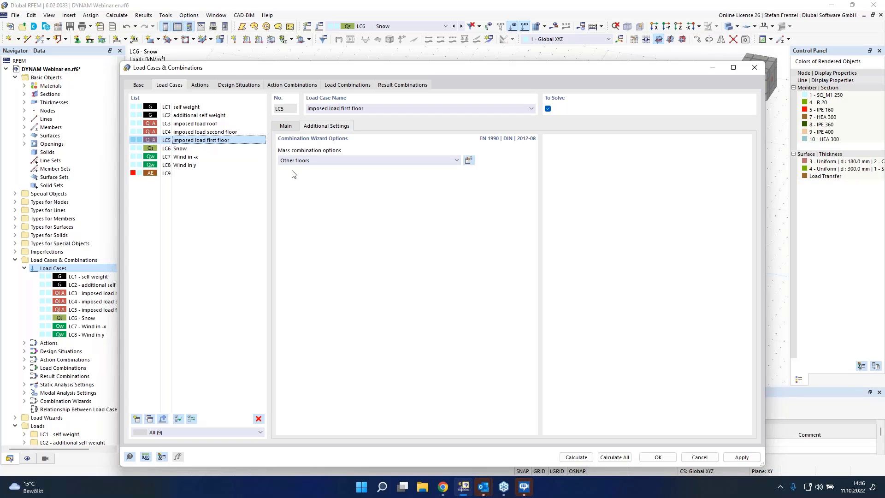
{"action": "left_click", "coordinate": [331, 163]}
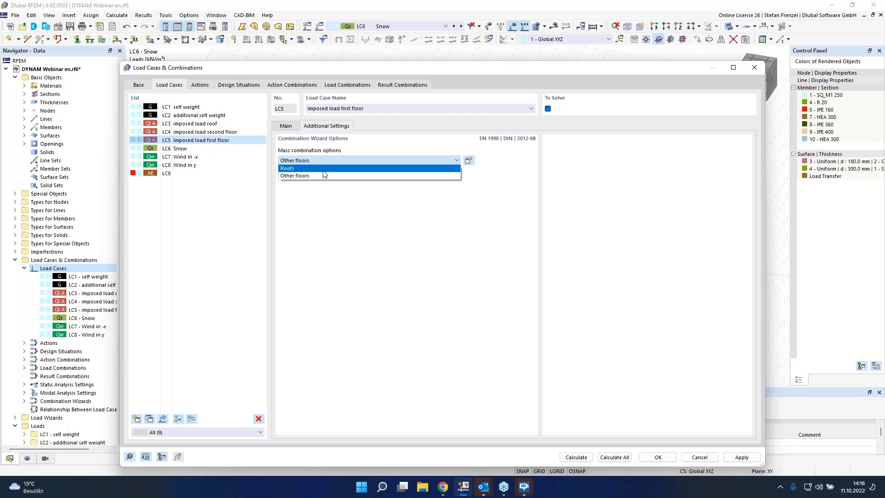
{"action": "left_click", "coordinate": [328, 193]}
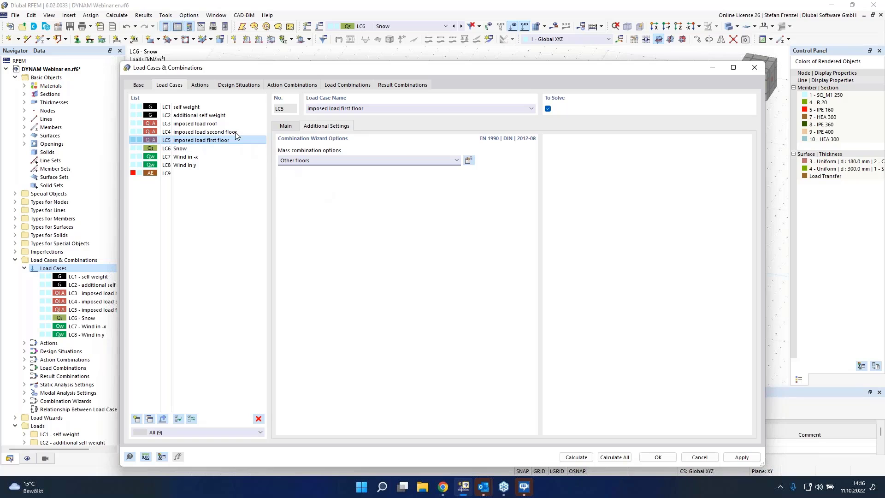
- Set modal load case LC9 to import its masses from load combination CO1 instead of LC1
{"action": "left_click", "coordinate": [175, 174]}
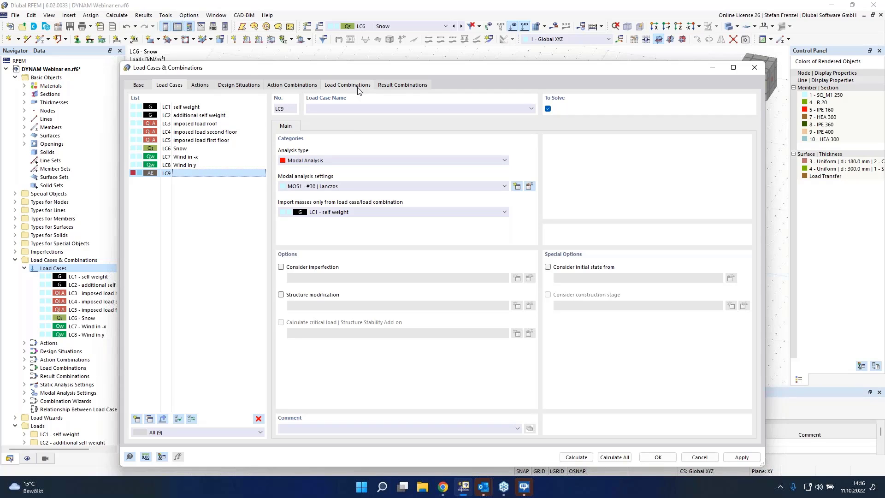
{"action": "left_click", "coordinate": [401, 213]}
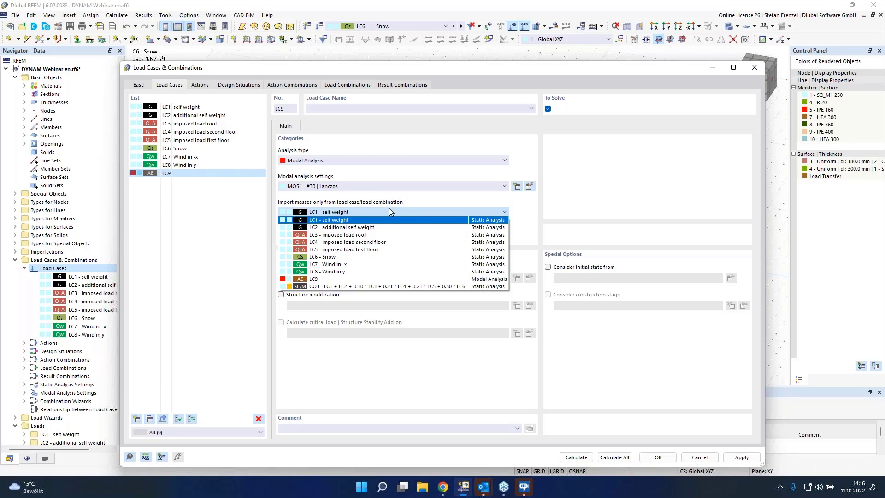
{"action": "left_click", "coordinate": [366, 287]}
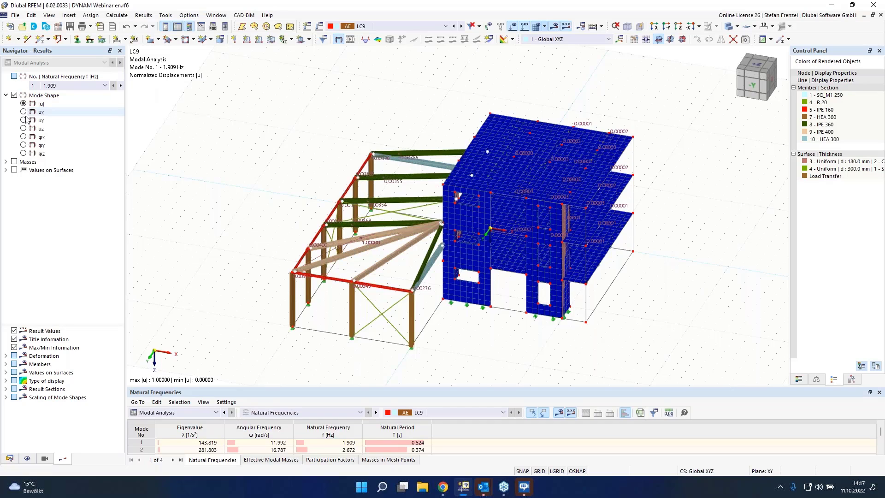
- Review the natural frequencies calculated for LC9 in the mode list and in the enlarged results table
{"action": "left_click", "coordinate": [87, 87]}
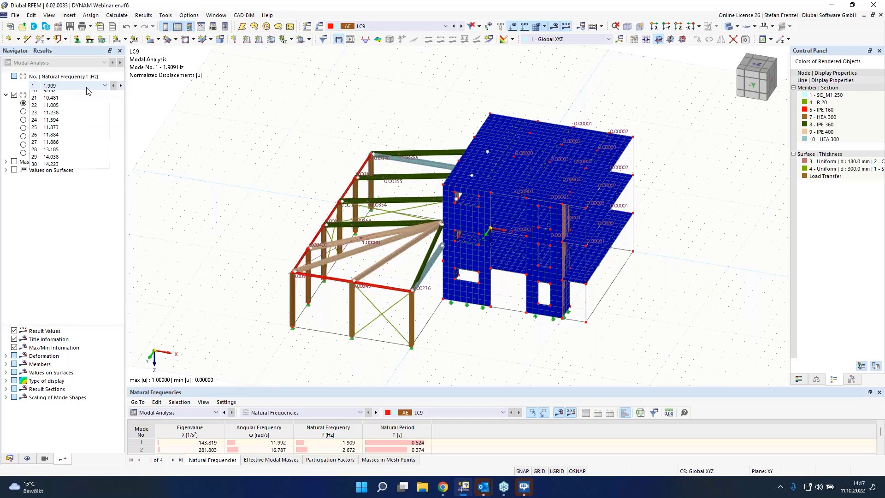
{"action": "left_click", "coordinate": [253, 201]}
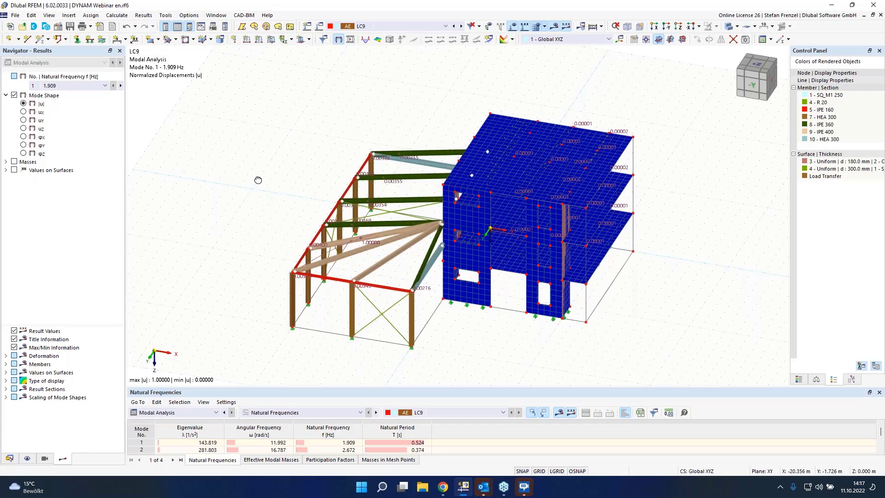
{"action": "middle_click_drag", "start_coordinate": [258, 180], "coordinate": [369, 192], "text": "ctrl"}
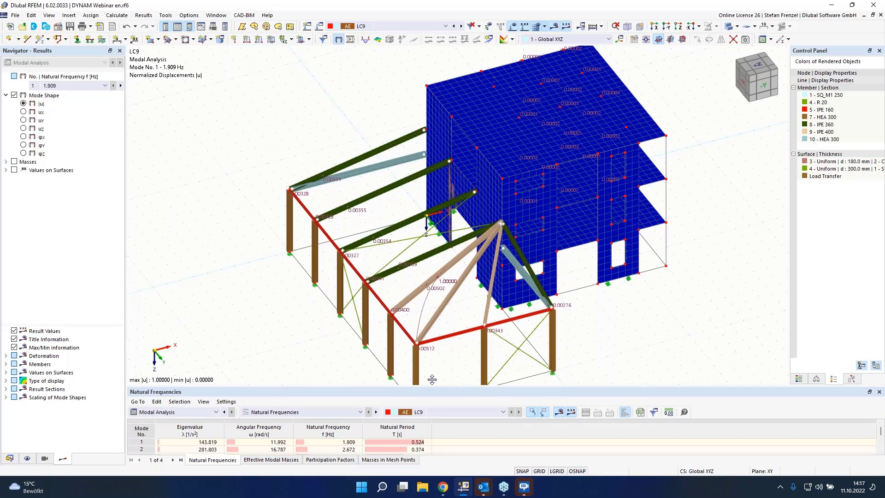
{"action": "left_click_drag", "start_coordinate": [431, 379], "coordinate": [432, 307]}
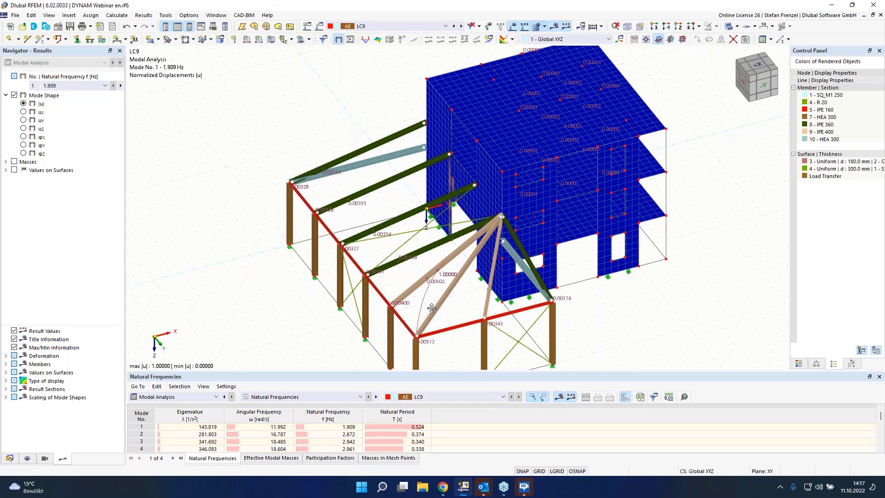
{"action": "scroll", "coordinate": [346, 411], "scroll_direction": "down", "scroll_amount": 1}
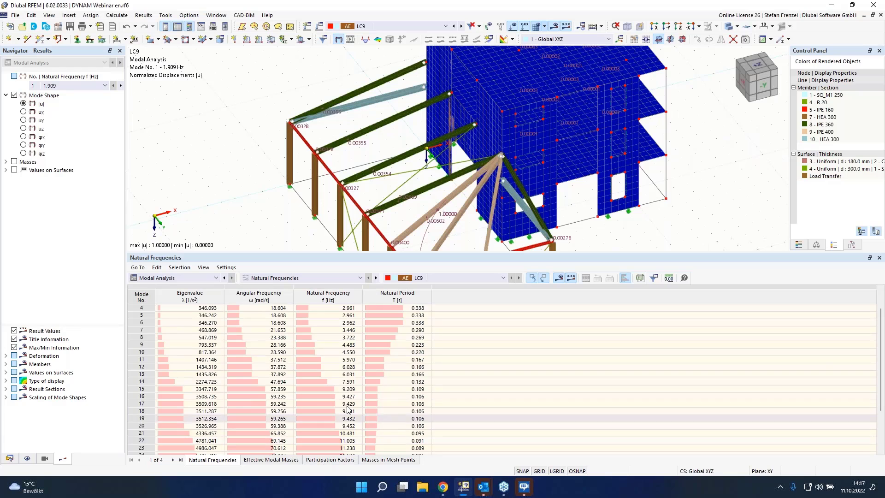
- Examine the effective modal masses and their factors for all modes, including the totals, and view the mode shape of mode 8
{"action": "left_click", "coordinate": [289, 461]}
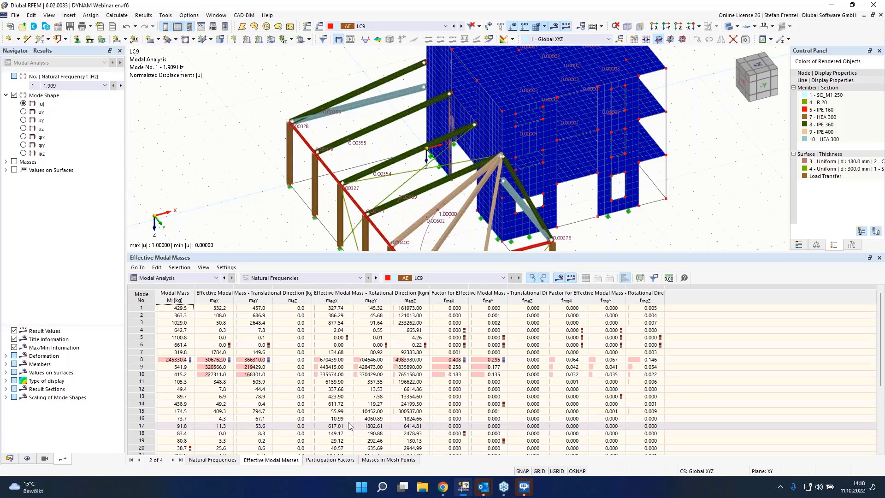
{"action": "left_click", "coordinate": [498, 353]}
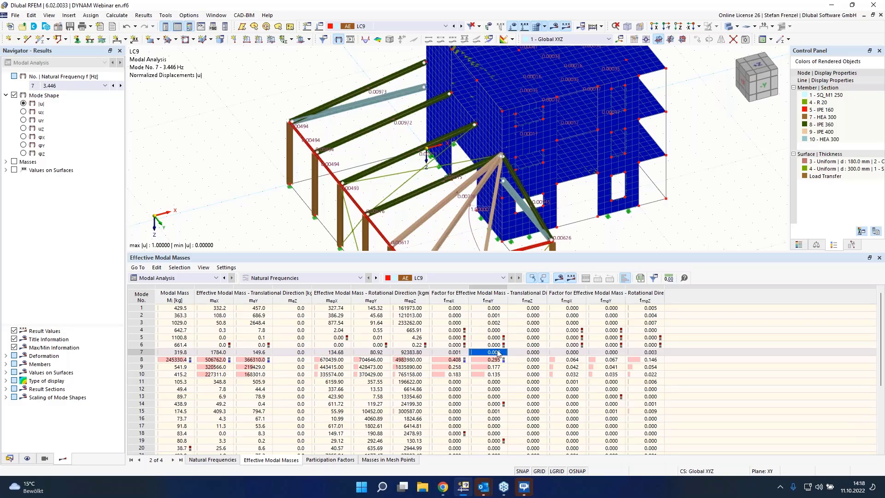
{"action": "left_click_drag", "start_coordinate": [498, 352], "coordinate": [495, 308]}
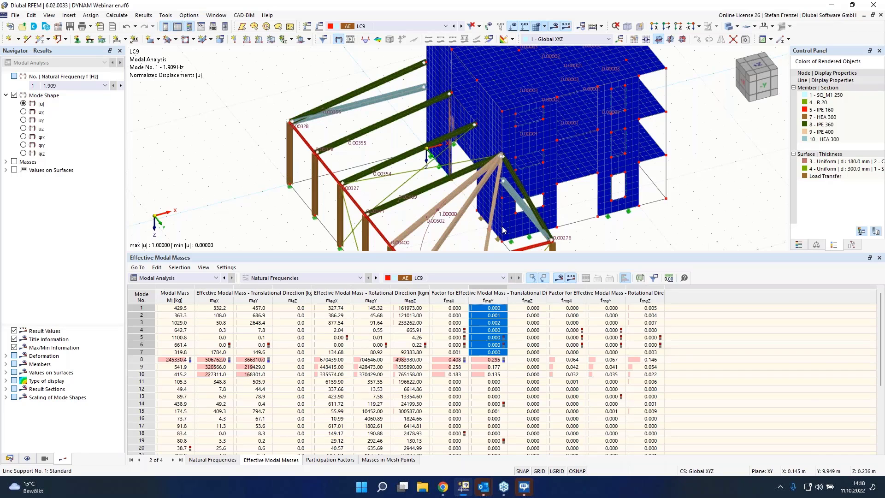
{"action": "left_click", "coordinate": [444, 360]}
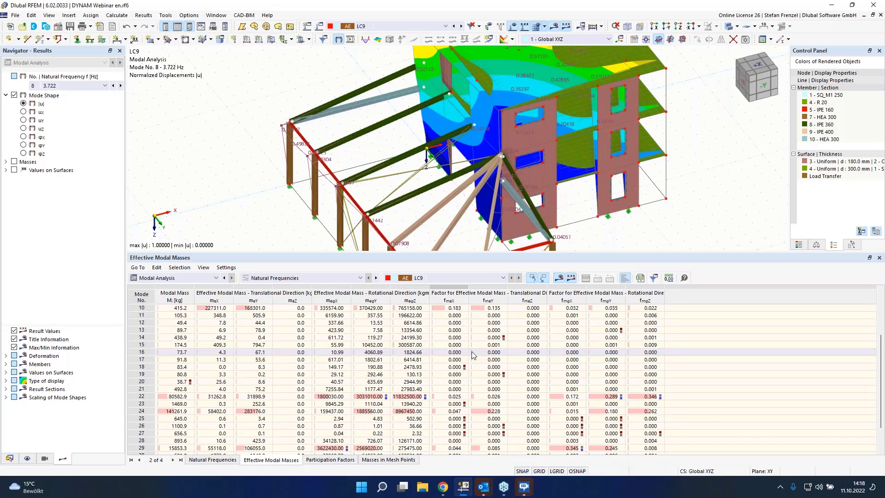
{"action": "scroll", "coordinate": [471, 352], "scroll_direction": "down", "scroll_amount": 5}
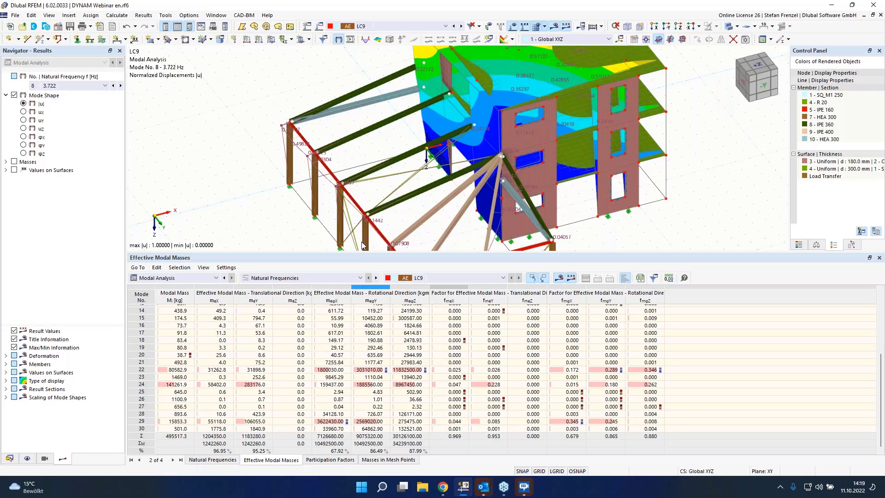
{"action": "scroll", "coordinate": [282, 157], "scroll_direction": "down", "scroll_amount": 4}
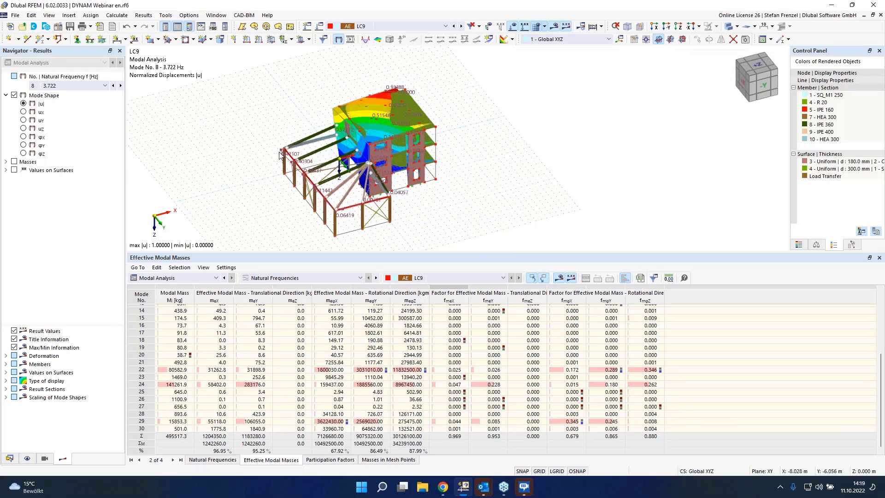
{"action": "scroll", "coordinate": [294, 234], "scroll_direction": "up", "scroll_amount": 3}
{"action": "scroll", "coordinate": [294, 233], "scroll_direction": "down", "scroll_amount": 1}
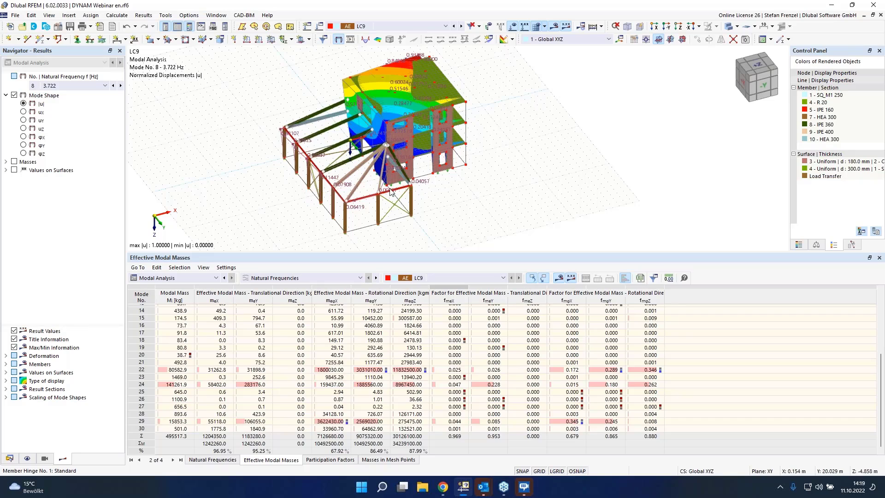
- Reopen the load cases for editing and duplicate modal load case LC9
{"action": "left_click", "coordinate": [9, 458]}
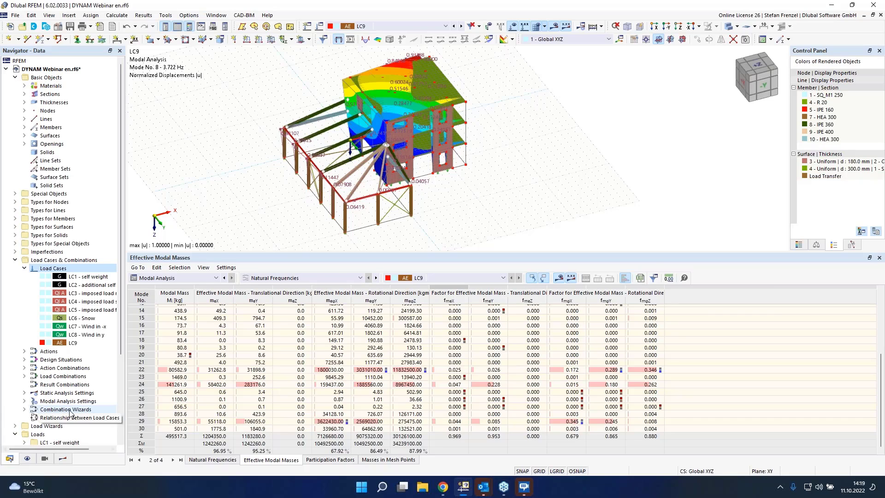
{"action": "right_click", "coordinate": [68, 268]}
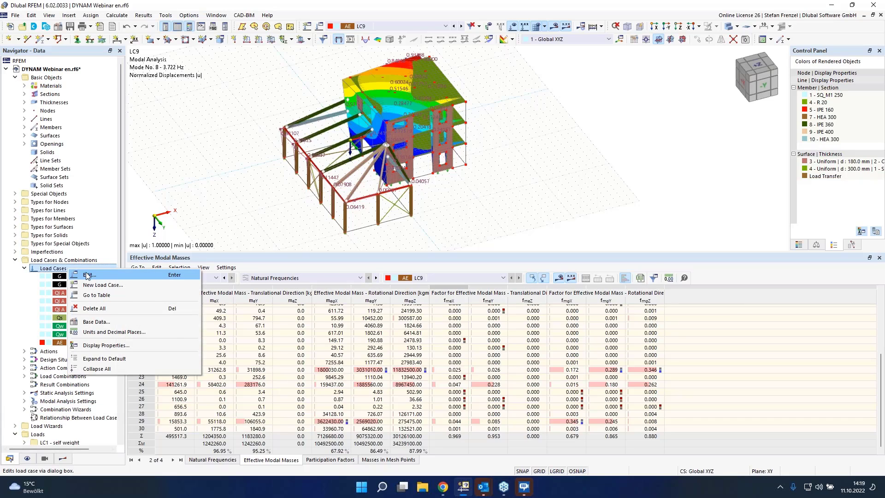
{"action": "left_click", "coordinate": [89, 275]}
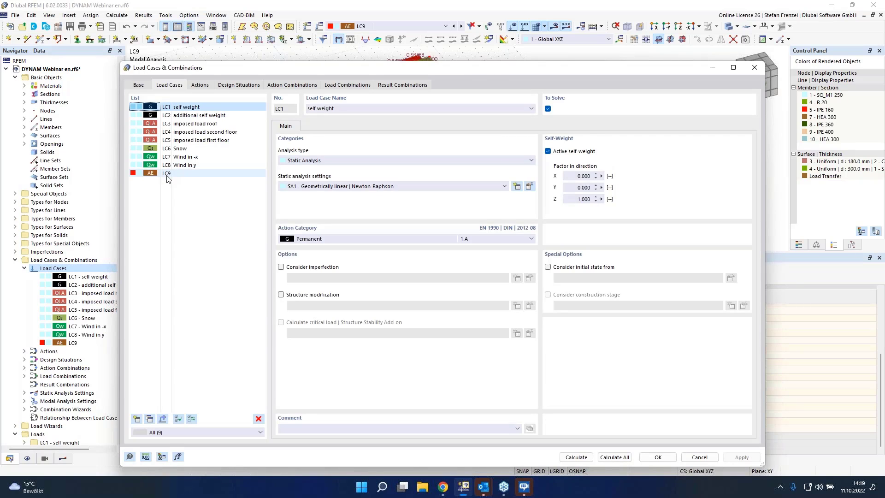
{"action": "left_click", "coordinate": [167, 174]}
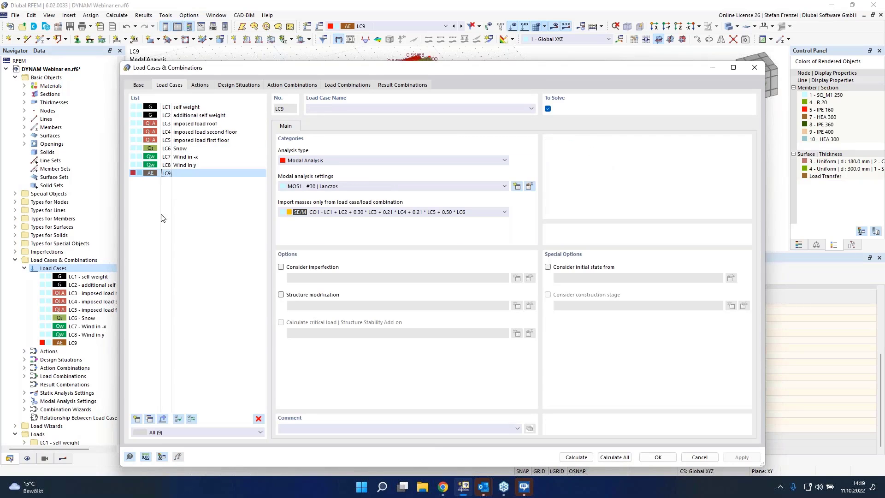
{"action": "left_click", "coordinate": [149, 419]}
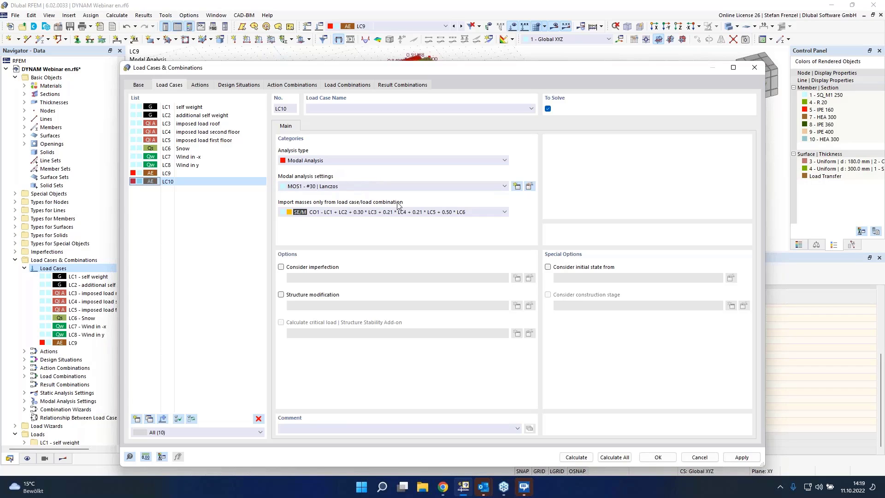
- Create new modal analysis settings for the copied load case with 10 modes and masses acting only in the X and Y directions
{"action": "left_click", "coordinate": [517, 186]}
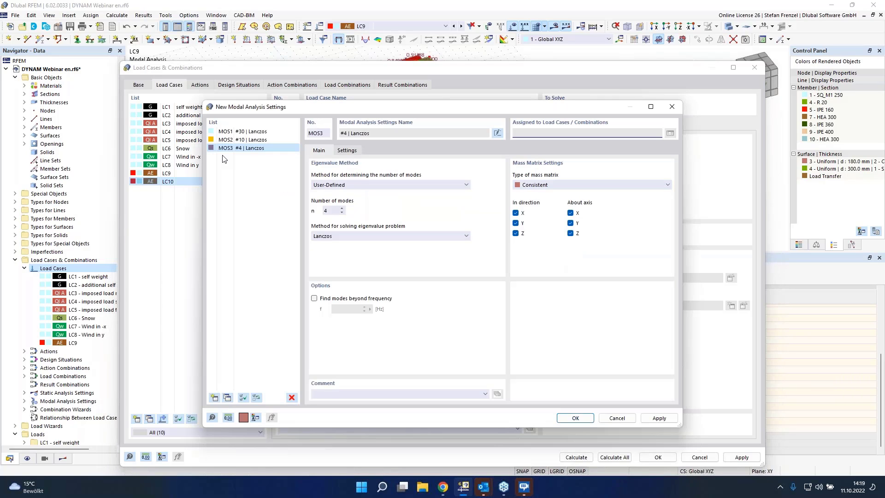
{"action": "double_click", "coordinate": [335, 212]}
{"action": "type", "text": "10"}
{"action": "left_click", "coordinate": [516, 233]}
{"action": "left_click", "coordinate": [571, 233]}
{"action": "left_click", "coordinate": [571, 223]}
{"action": "left_click", "coordinate": [570, 213]}
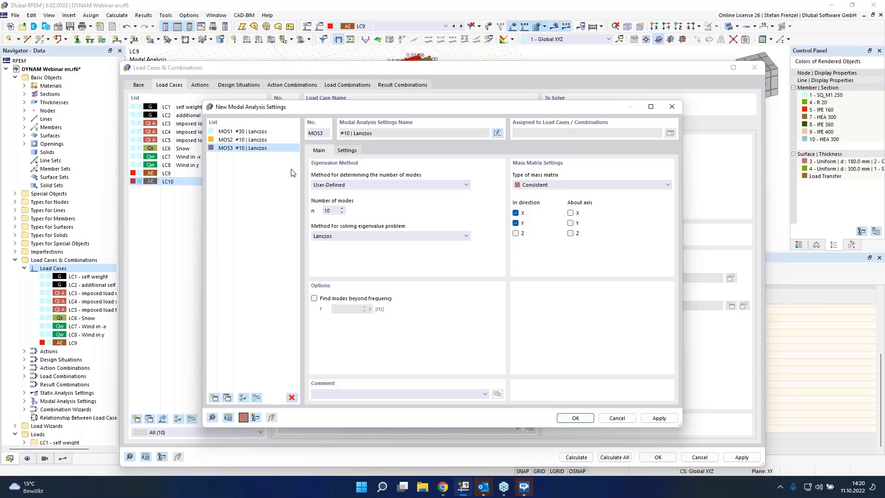
- Set the neglected masses of modal analysis settings MOS3 to user-defined and add an entry with object type Member
{"action": "left_click", "coordinate": [348, 152]}
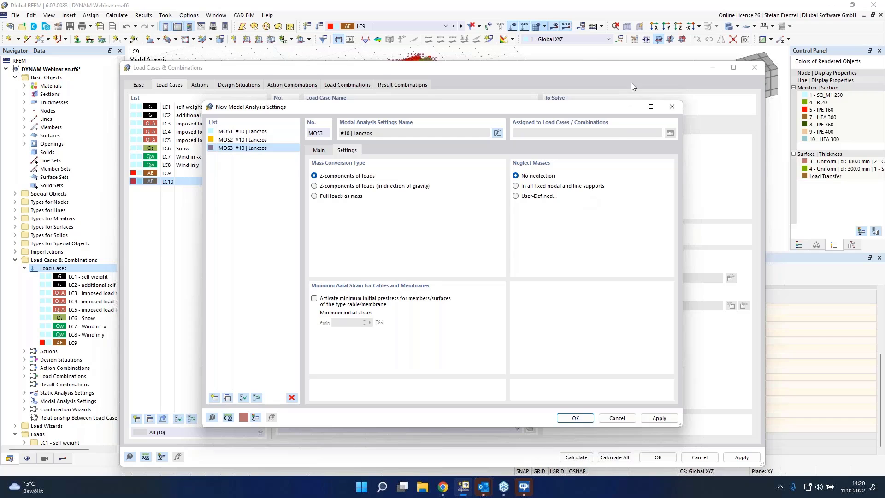
{"action": "left_click", "coordinate": [524, 196]}
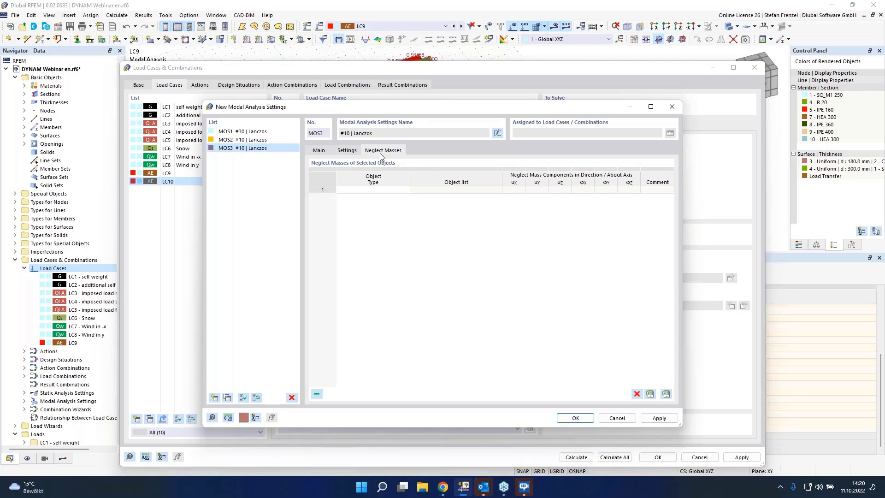
{"action": "left_click", "coordinate": [385, 191]}
{"action": "left_click", "coordinate": [406, 191]}
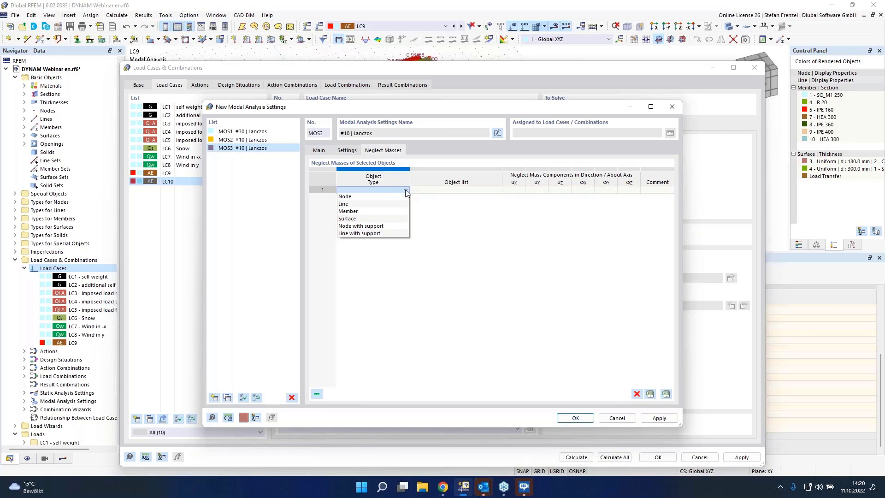
{"action": "left_click", "coordinate": [399, 211]}
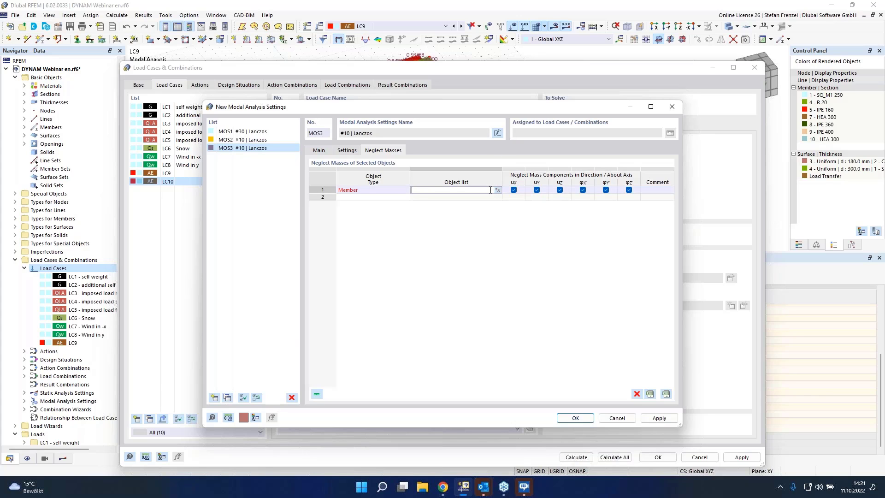
- Assign all members of the steel frame annex, numbers 22-36, 39-43, 45-53, 57 and 58, to the neglected masses entry
{"action": "left_click", "coordinate": [496, 190]}
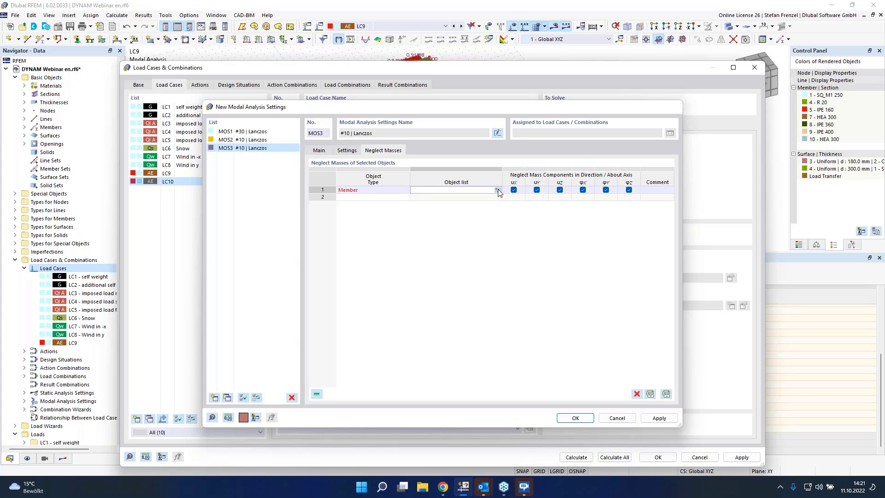
{"action": "left_click", "coordinate": [497, 190]}
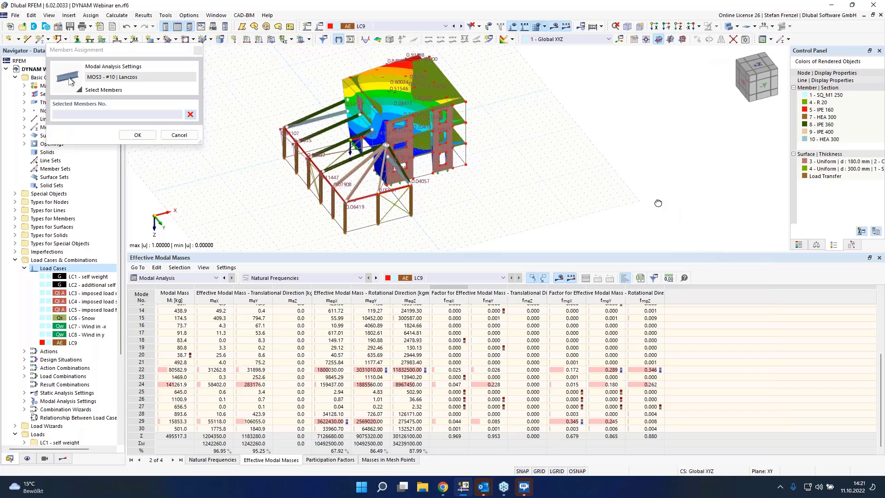
{"action": "middle_click_drag", "start_coordinate": [658, 203], "coordinate": [613, 186], "text": "ctrl"}
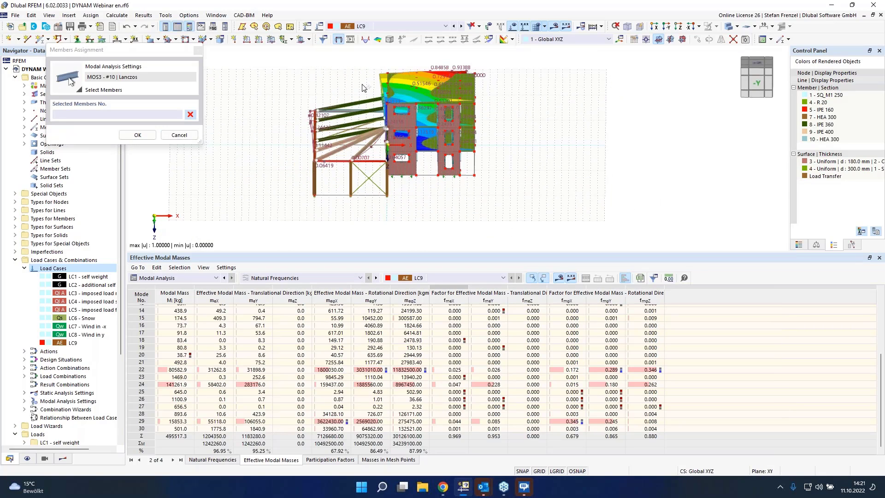
{"action": "left_click_drag", "start_coordinate": [362, 82], "coordinate": [302, 204]}
{"action": "middle_click_drag", "start_coordinate": [431, 218], "coordinate": [373, 231], "text": "ctrl"}
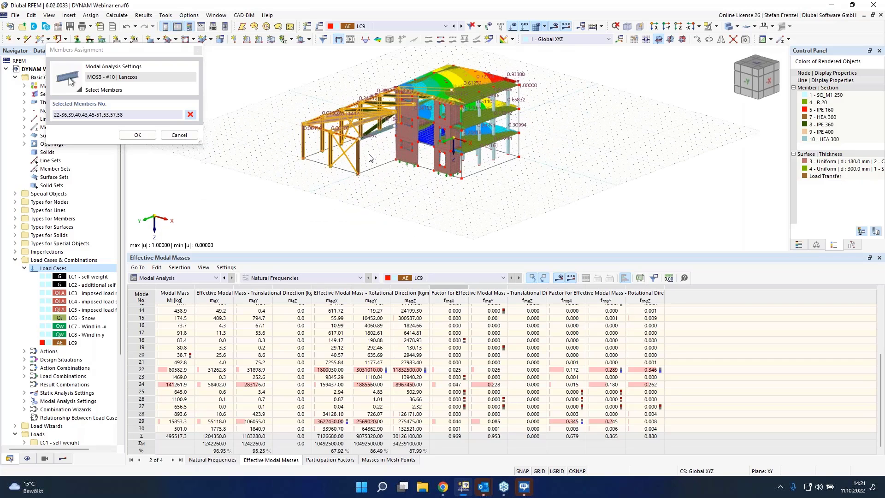
{"action": "scroll", "coordinate": [388, 104], "scroll_direction": "up", "scroll_amount": 5}
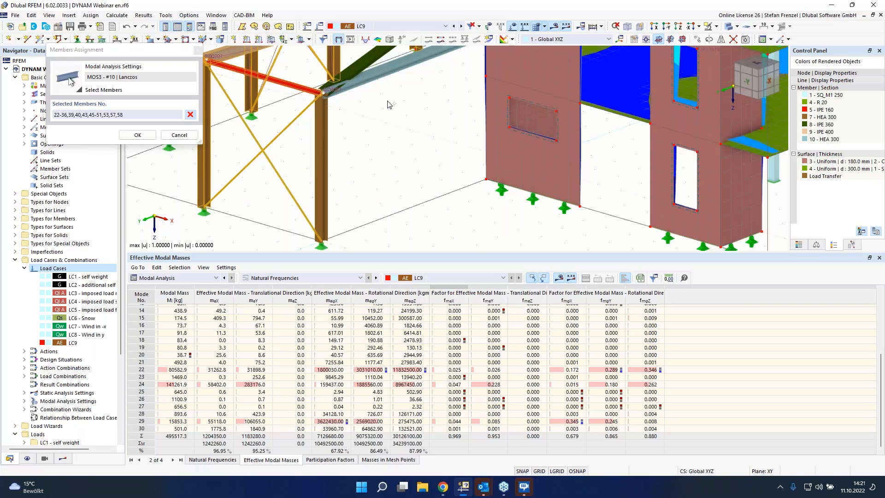
{"action": "left_click", "coordinate": [361, 78]}
{"action": "left_click", "coordinate": [137, 134]}
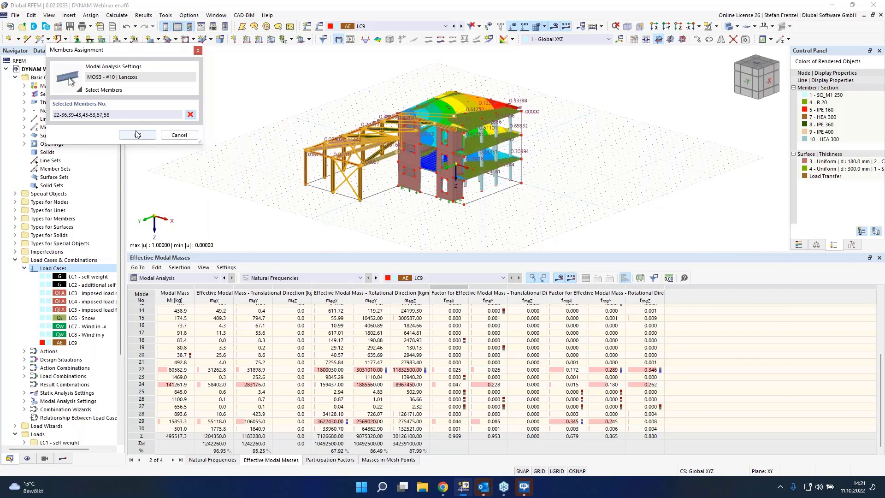
- Accept the new modal analysis settings for LC10 and calculate this load case
{"action": "left_click", "coordinate": [578, 418]}
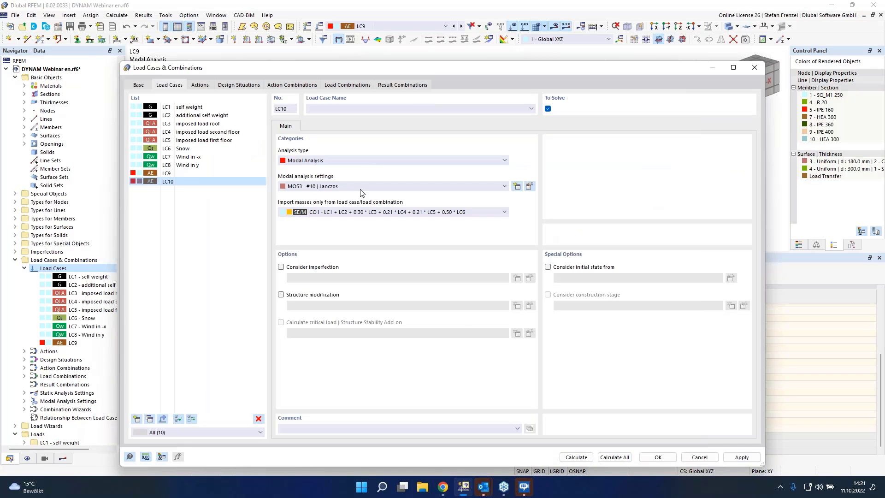
{"action": "left_click", "coordinate": [575, 457]}
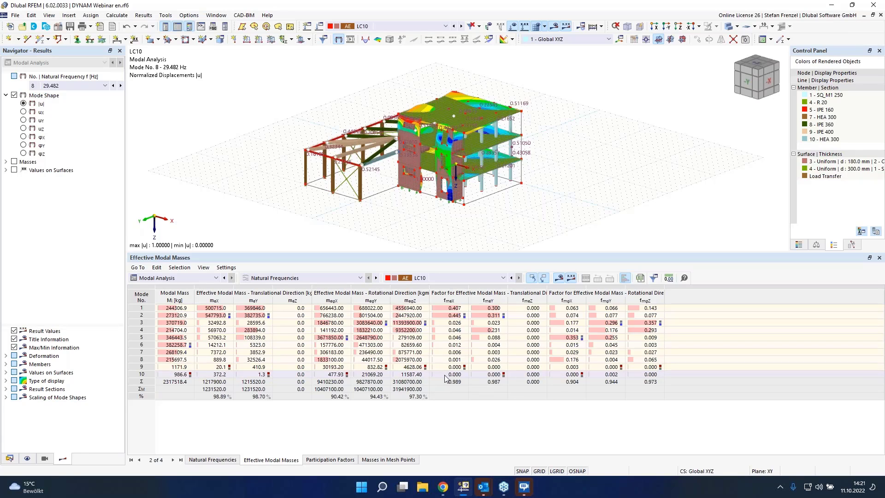
- View the shapes of modes 1 and 2 of LC10 and examine the building together with its steel frame annex
{"action": "left_click", "coordinate": [463, 311]}
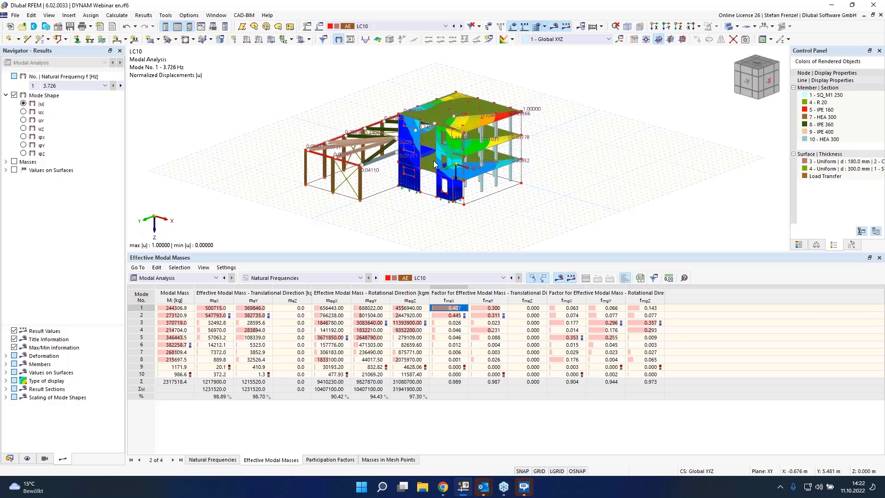
{"action": "left_click", "coordinate": [460, 316]}
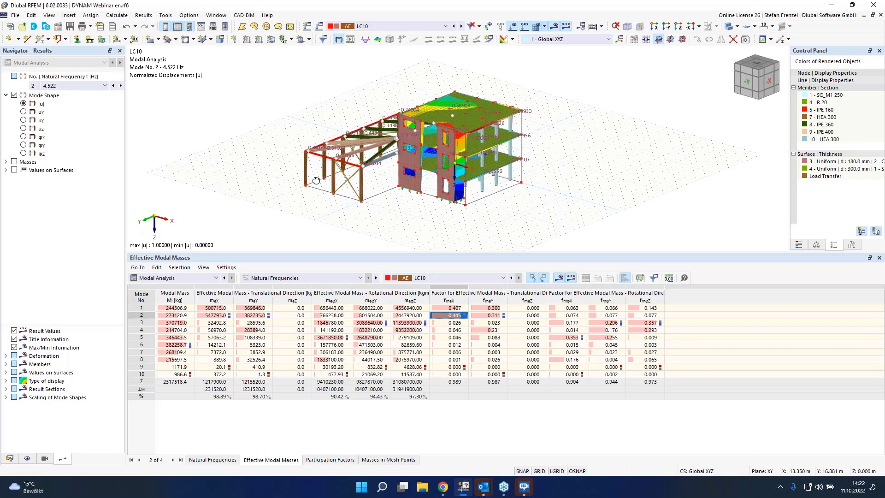
{"action": "middle_click_drag", "start_coordinate": [315, 180], "coordinate": [369, 182], "text": "ctrl"}
{"action": "right_click", "coordinate": [426, 207]}
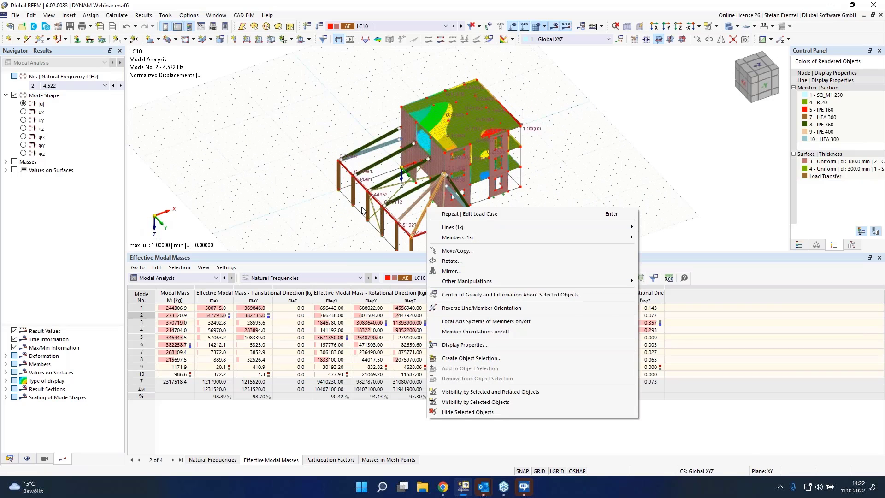
{"action": "left_click", "coordinate": [400, 193]}
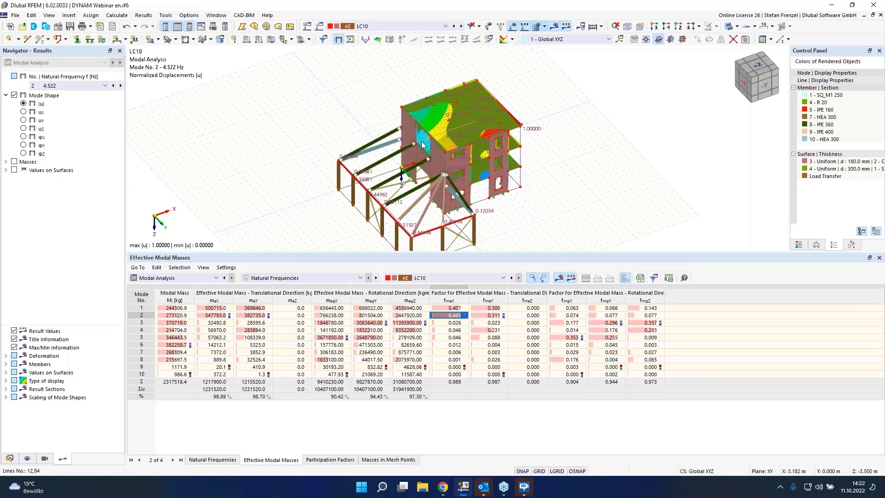
{"action": "mouse_move", "coordinate": [426, 147]}
{"action": "mouse_move", "coordinate": [414, 169]}
{"action": "scroll", "coordinate": [346, 85], "scroll_direction": "down", "scroll_amount": 2}
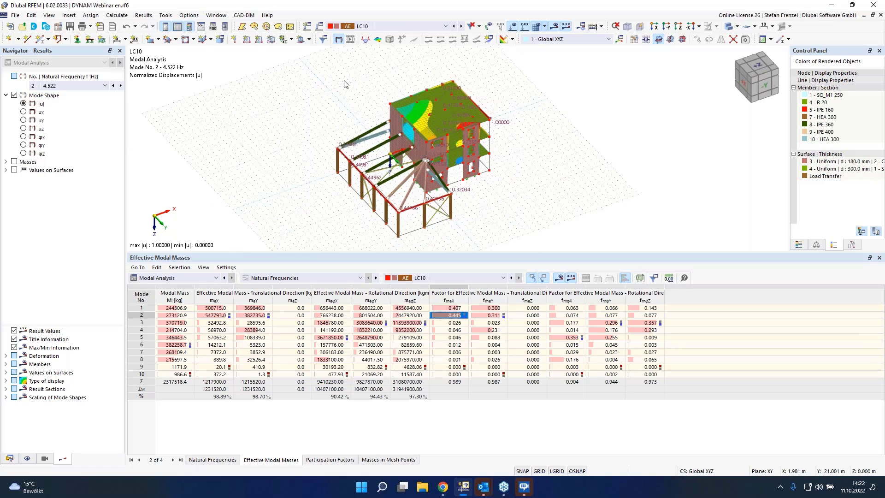
{"action": "scroll", "coordinate": [346, 84], "scroll_direction": "down", "scroll_amount": 1}
{"action": "scroll", "coordinate": [370, 155], "scroll_direction": "up", "scroll_amount": 2}
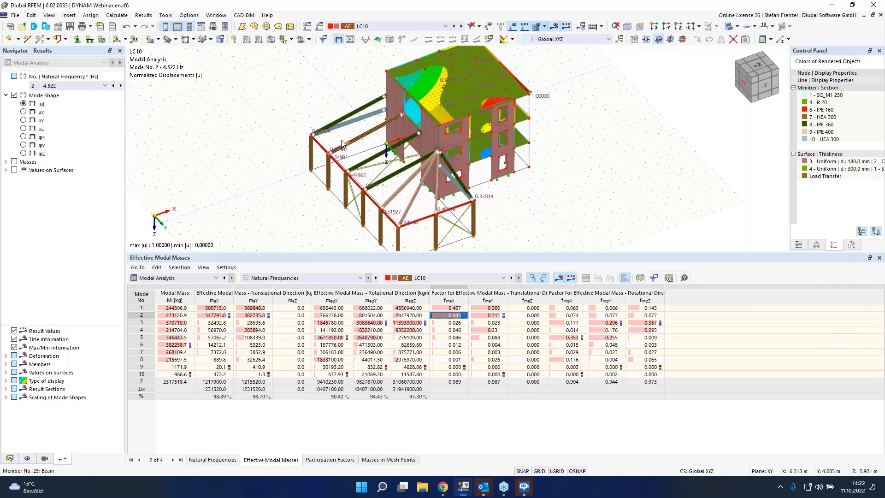
- Display the masses in translational direction X in place of the mode shape and show the model as a wireframe
{"action": "left_click", "coordinate": [14, 162]}
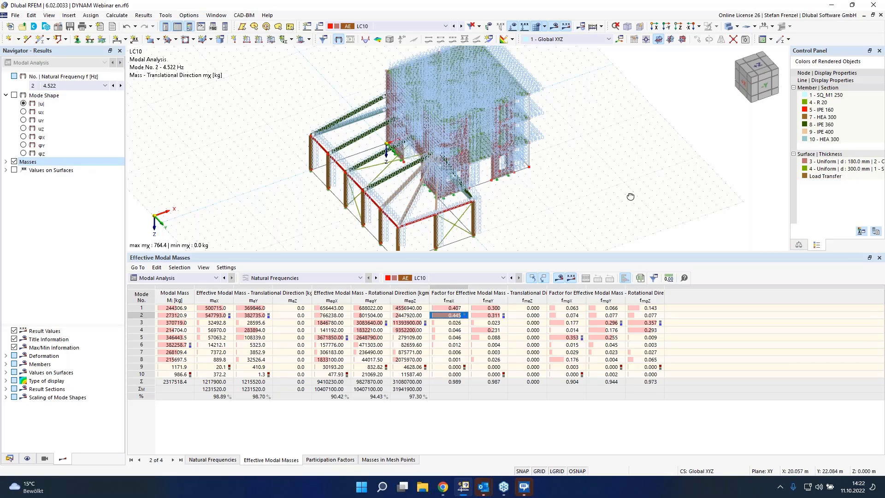
{"action": "middle_click_drag", "start_coordinate": [630, 196], "coordinate": [441, 191], "text": "ctrl"}
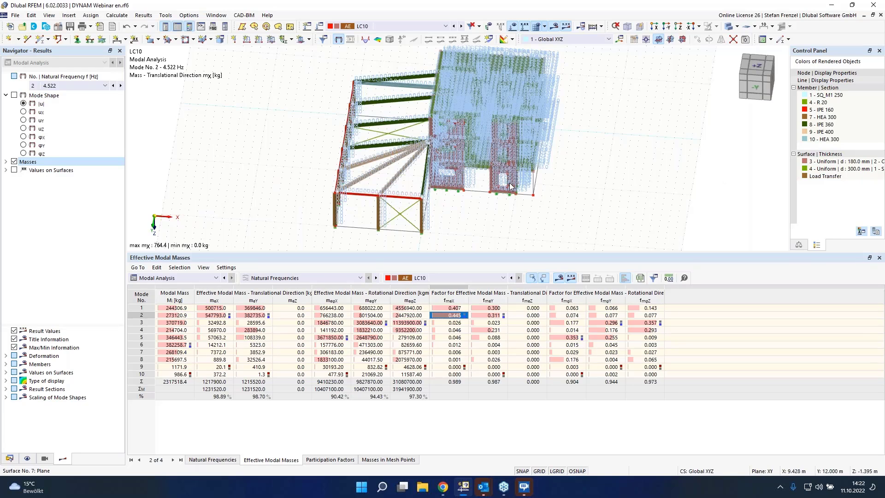
{"action": "scroll", "coordinate": [464, 191], "scroll_direction": "up", "scroll_amount": 4}
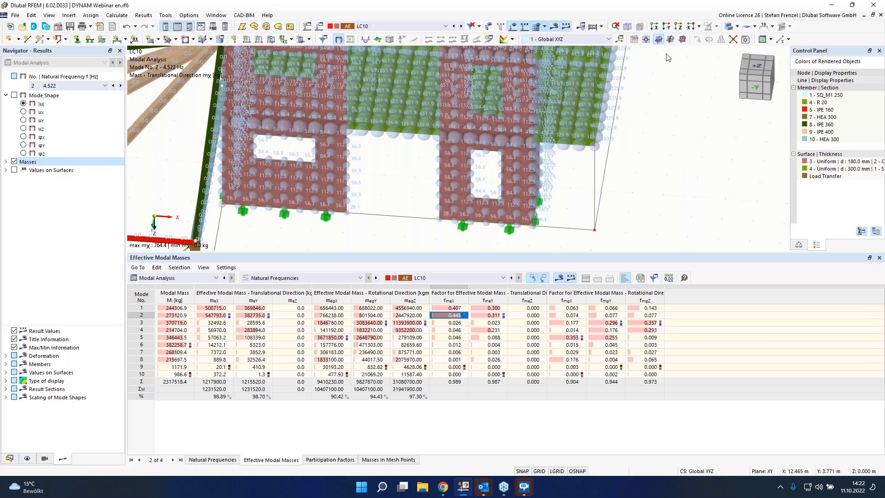
{"action": "left_click", "coordinate": [727, 27]}
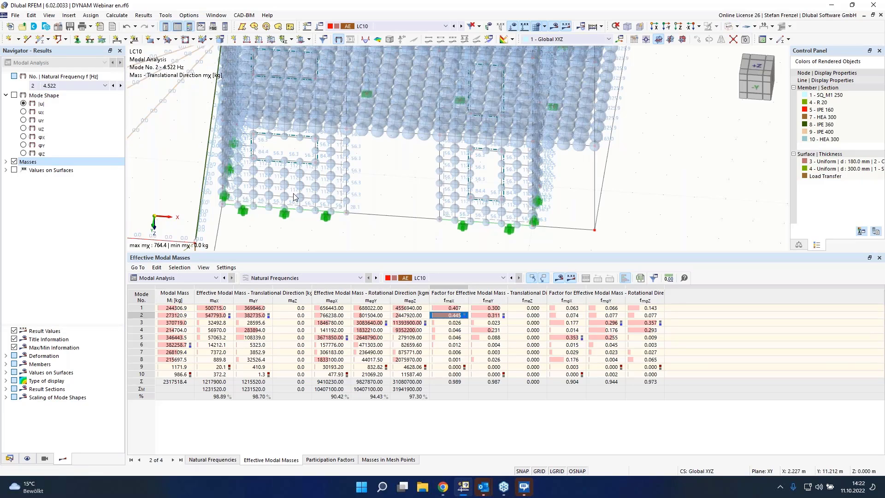
- Examine the mass values at the mesh points of the walls and along the steel members with neglected masses
{"action": "scroll", "coordinate": [295, 197], "scroll_direction": "up", "scroll_amount": 5}
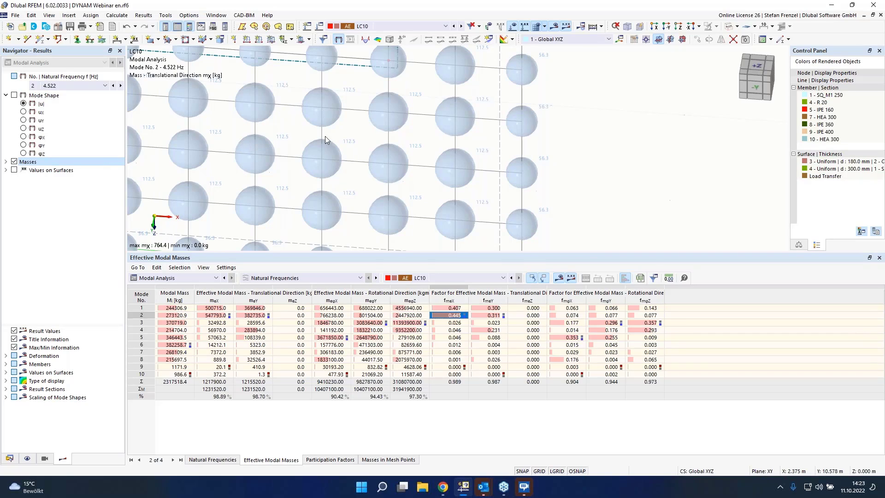
{"action": "scroll", "coordinate": [347, 111], "scroll_direction": "down", "scroll_amount": 5}
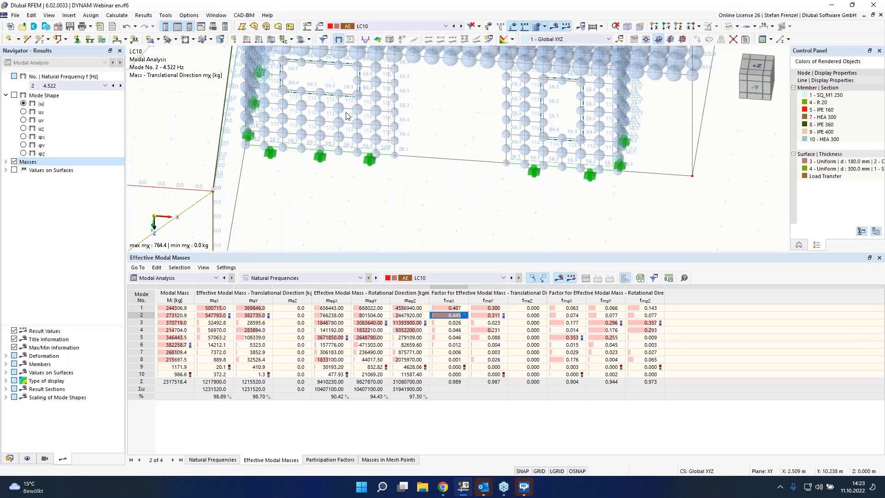
{"action": "scroll", "coordinate": [349, 122], "scroll_direction": "down", "scroll_amount": 3}
{"action": "scroll", "coordinate": [332, 133], "scroll_direction": "down", "scroll_amount": 2}
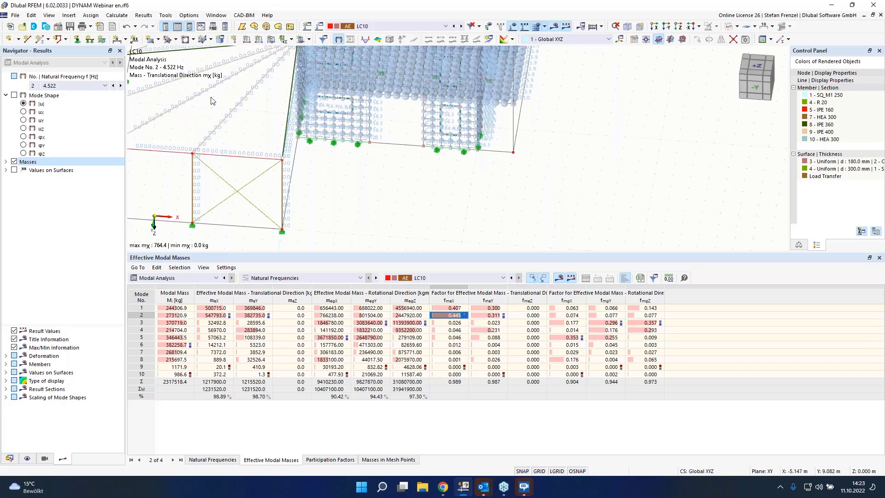
{"action": "scroll", "coordinate": [177, 103], "scroll_direction": "up", "scroll_amount": 2}
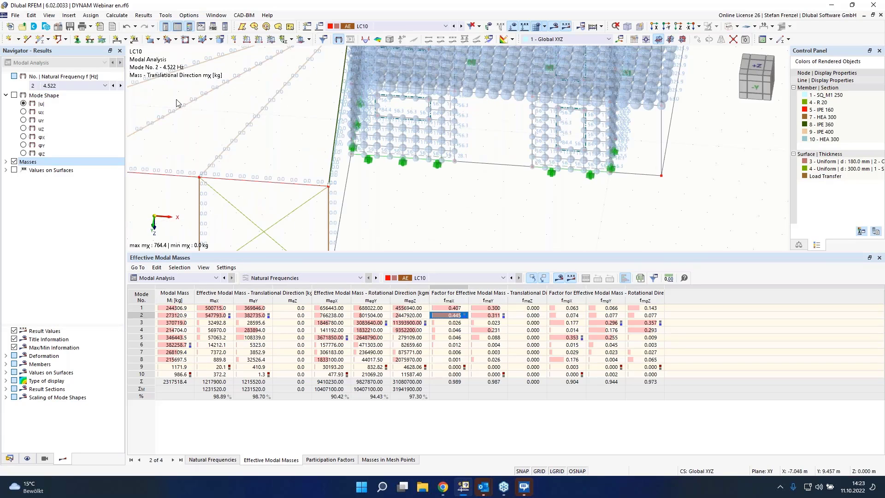
{"action": "scroll", "coordinate": [176, 102], "scroll_direction": "up", "scroll_amount": 3}
{"action": "scroll", "coordinate": [257, 95], "scroll_direction": "down", "scroll_amount": 2}
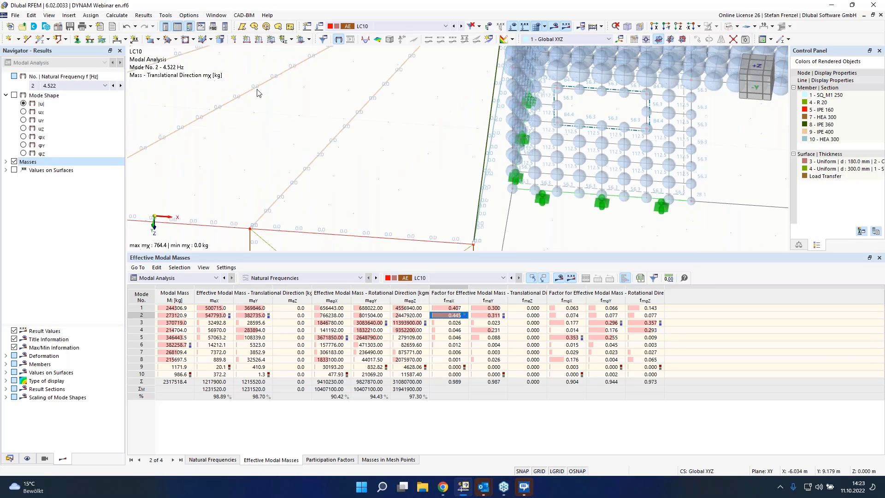
{"action": "scroll", "coordinate": [335, 158], "scroll_direction": "down", "scroll_amount": 3}
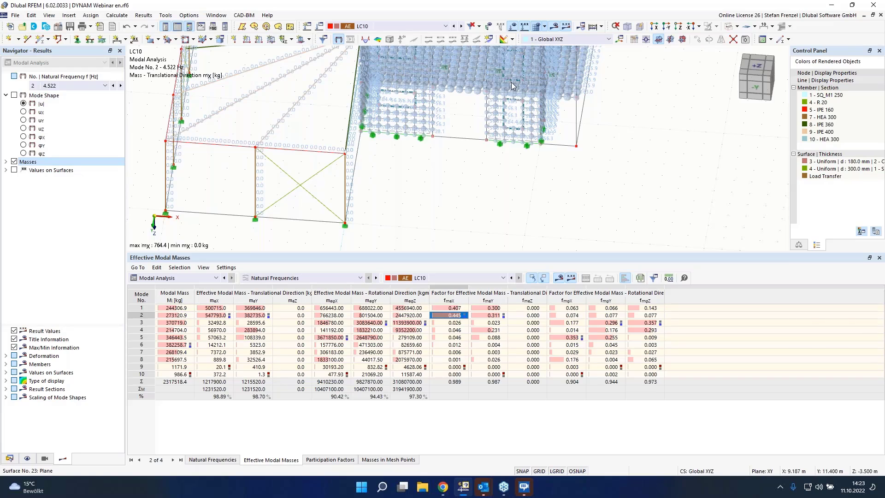
{"action": "scroll", "coordinate": [511, 85], "scroll_direction": "down", "scroll_amount": 5}
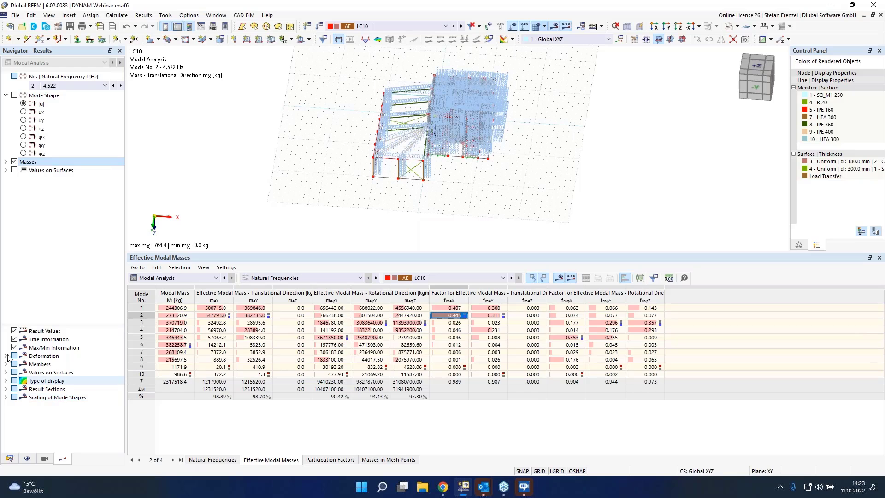
- Display the shape of mode 2 again in place of the masses
{"action": "left_click", "coordinate": [15, 98]}
{"action": "left_click", "coordinate": [14, 96]}
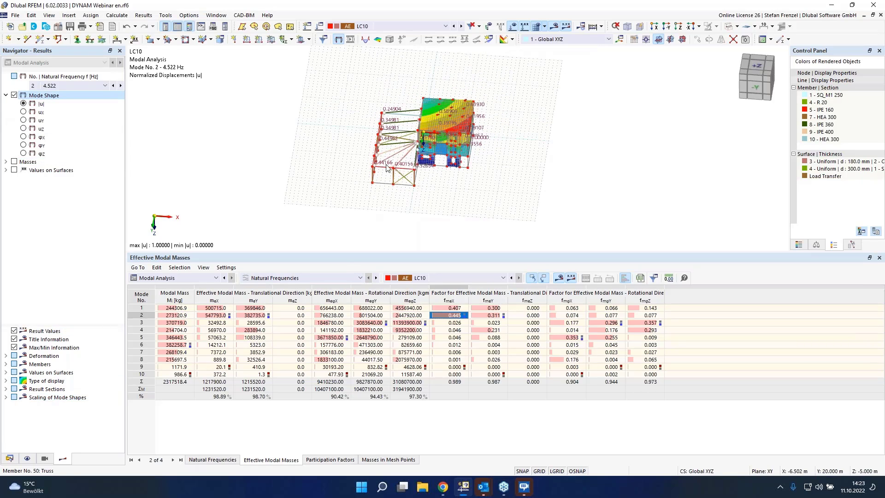
{"action": "scroll", "coordinate": [387, 169], "scroll_direction": "up", "scroll_amount": 2}
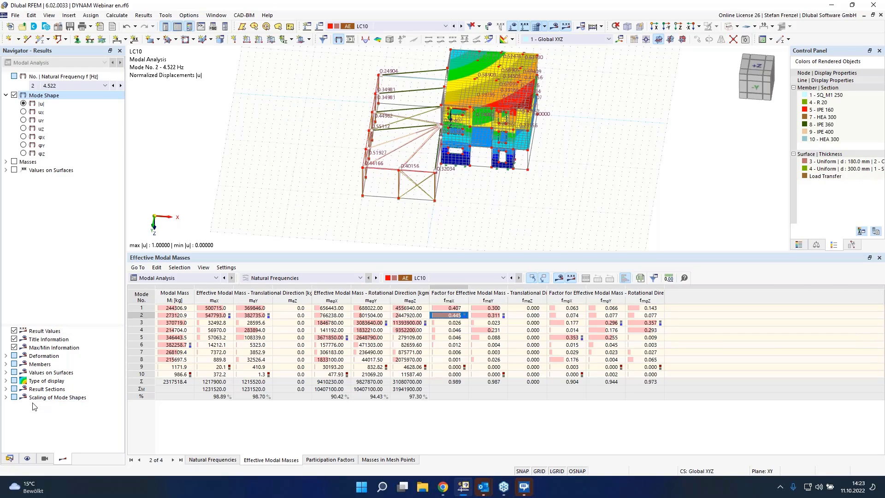
- Compare the modal masses with the mode shapes scaled from the mass matrix to 1, and restore the |u| = 1 scaling
{"action": "left_click", "coordinate": [5, 397]}
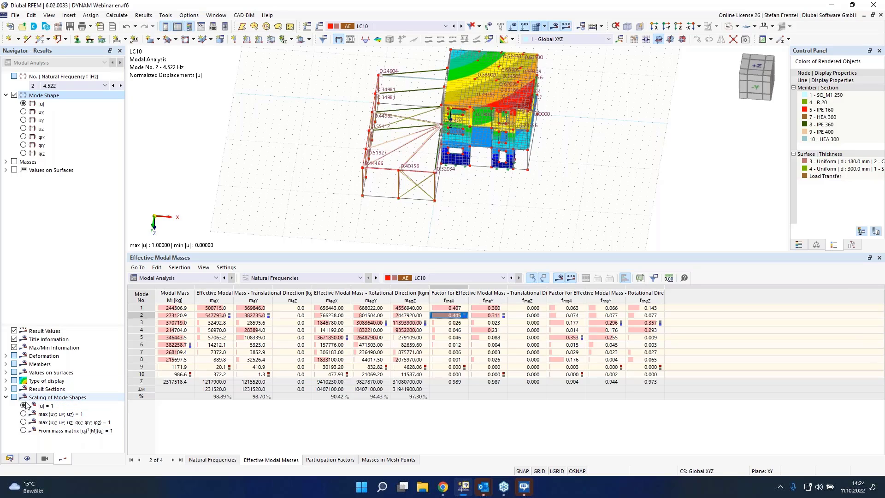
{"action": "left_click", "coordinate": [23, 430]}
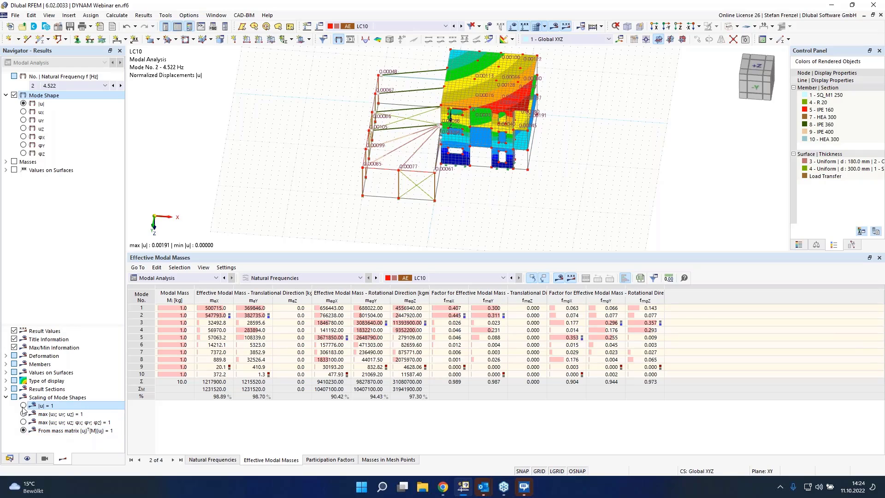
{"action": "left_click", "coordinate": [23, 430]}
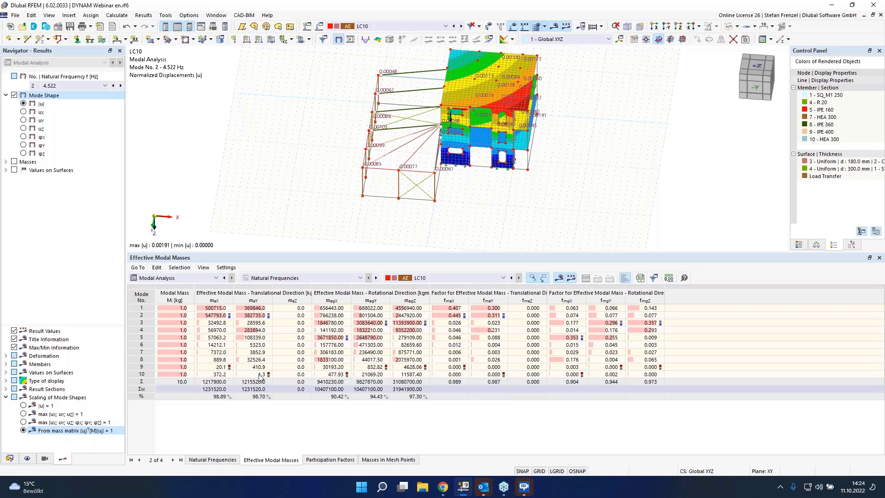
{"action": "left_click", "coordinate": [24, 407]}
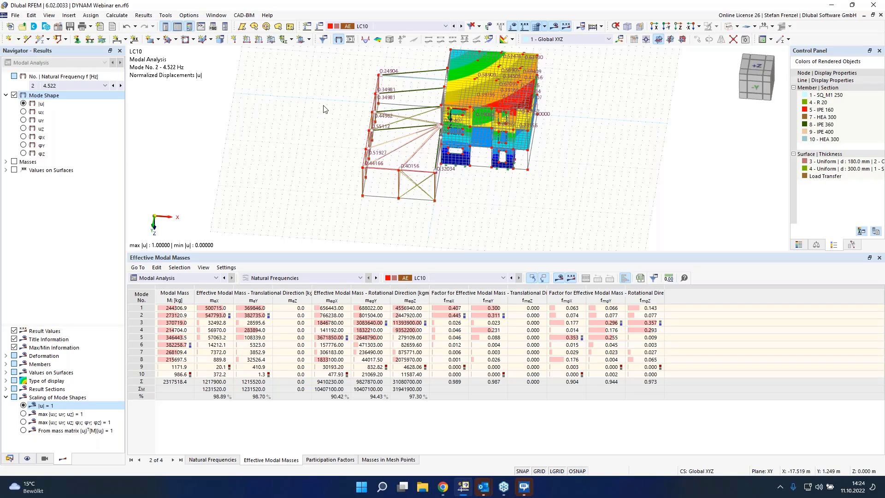
- Examine the shape of mode 2 from another side of the building and reduce the height of the effective modal masses table
{"action": "scroll", "coordinate": [324, 109], "scroll_direction": "down", "scroll_amount": 3}
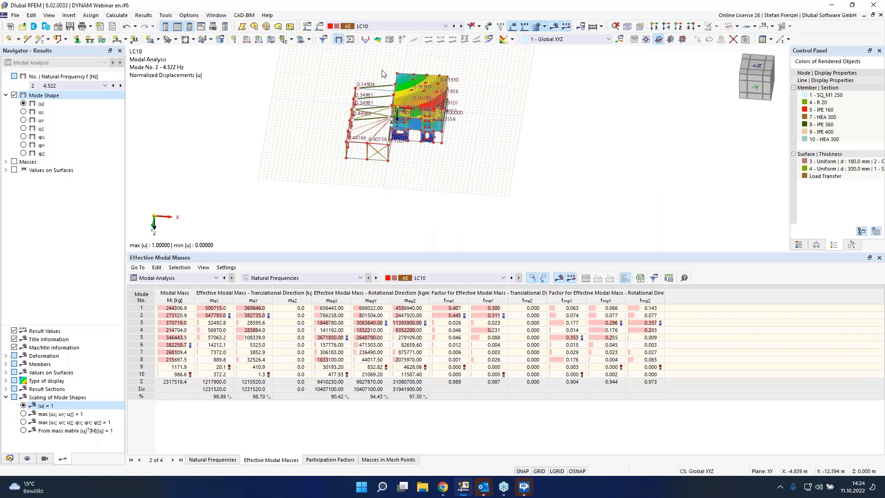
{"action": "scroll", "coordinate": [377, 72], "scroll_direction": "up", "scroll_amount": 2}
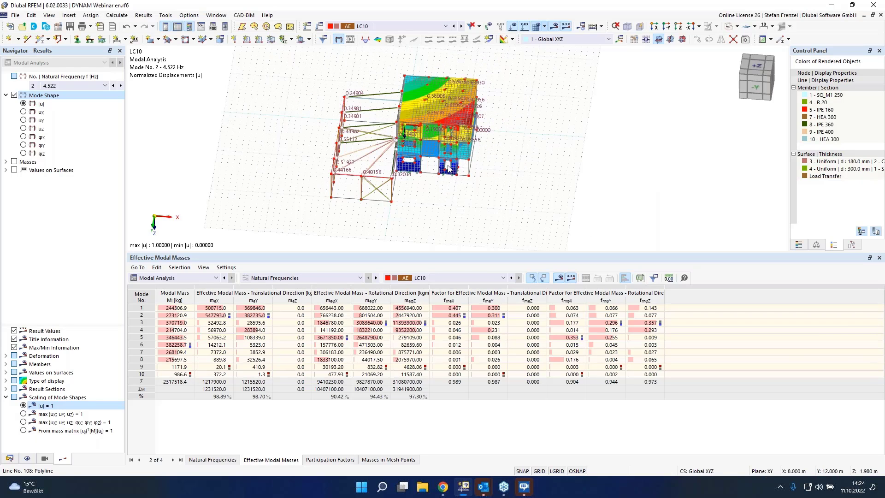
{"action": "middle_click_drag", "start_coordinate": [559, 203], "coordinate": [430, 172], "text": "ctrl"}
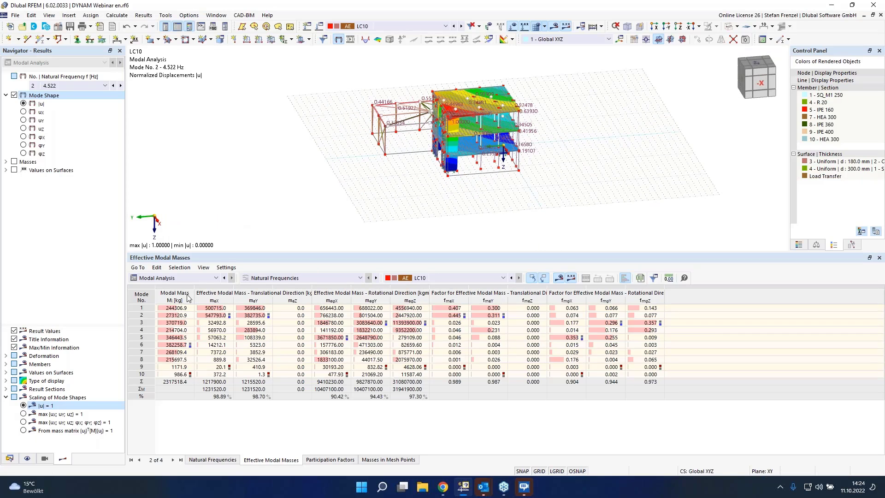
{"action": "left_click", "coordinate": [154, 344]}
{"action": "left_click_drag", "start_coordinate": [324, 253], "coordinate": [325, 294]}
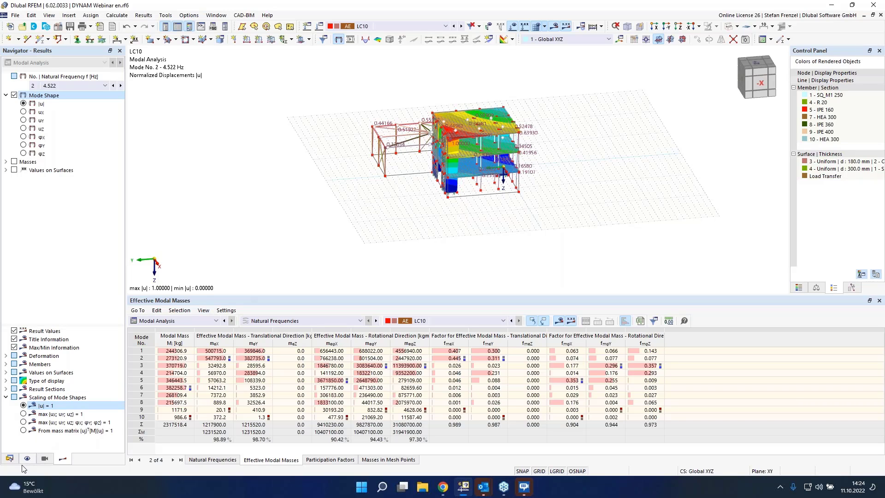
- Activate the Response Spectrum Analysis add-on in the model's base data and check the standard set for dynamic design
{"action": "left_click", "coordinate": [9, 459]}
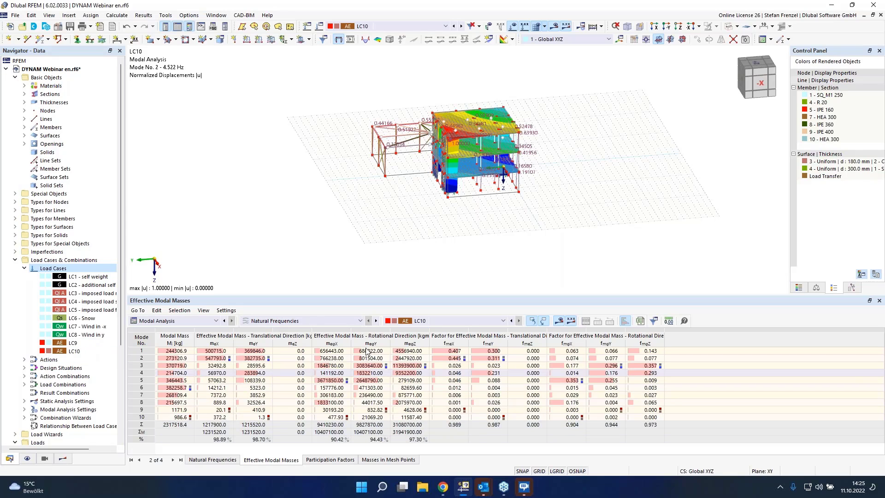
{"action": "right_click", "coordinate": [37, 68]}
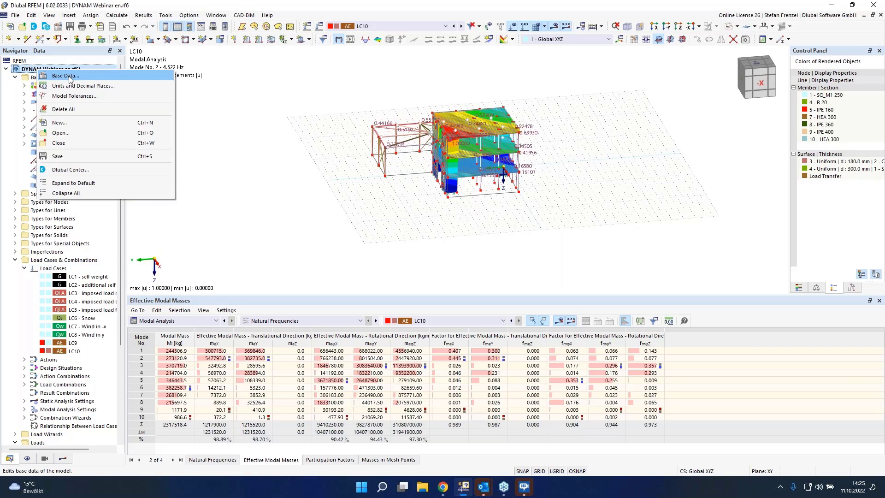
{"action": "left_click", "coordinate": [52, 74]}
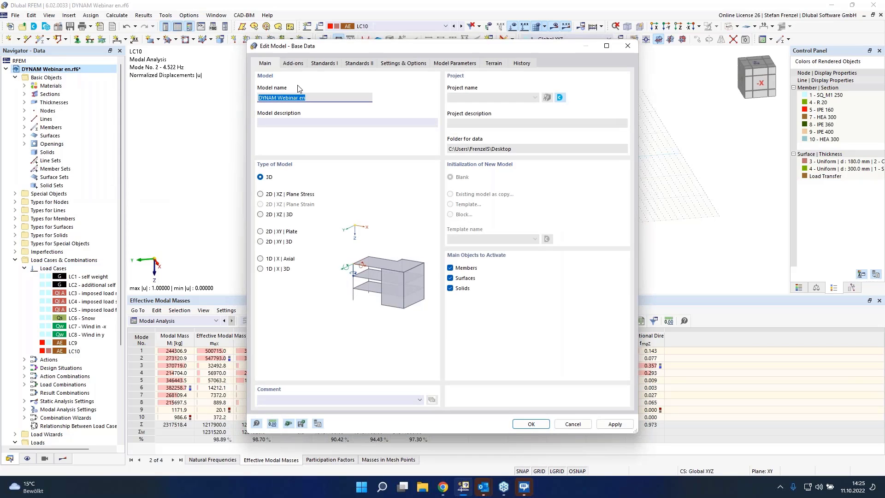
{"action": "left_click", "coordinate": [293, 63]}
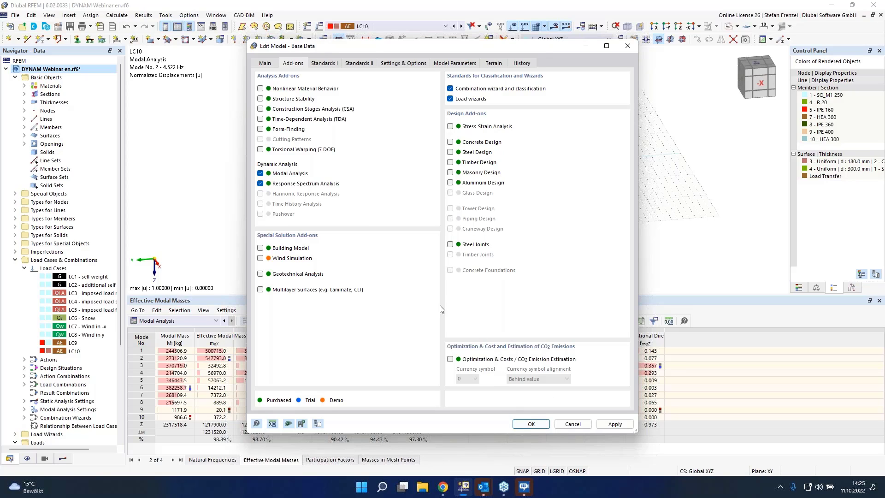
{"action": "left_click", "coordinate": [323, 63]}
{"action": "left_click", "coordinate": [358, 63]}
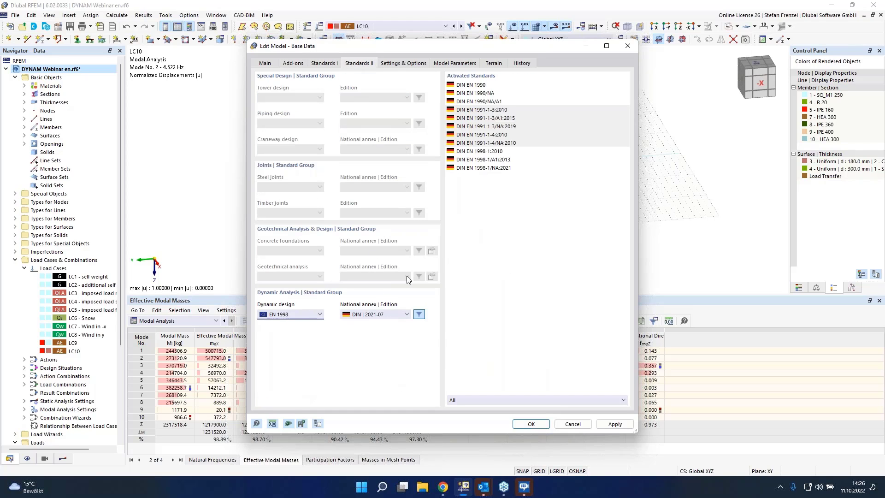
{"action": "left_click", "coordinate": [537, 425]}
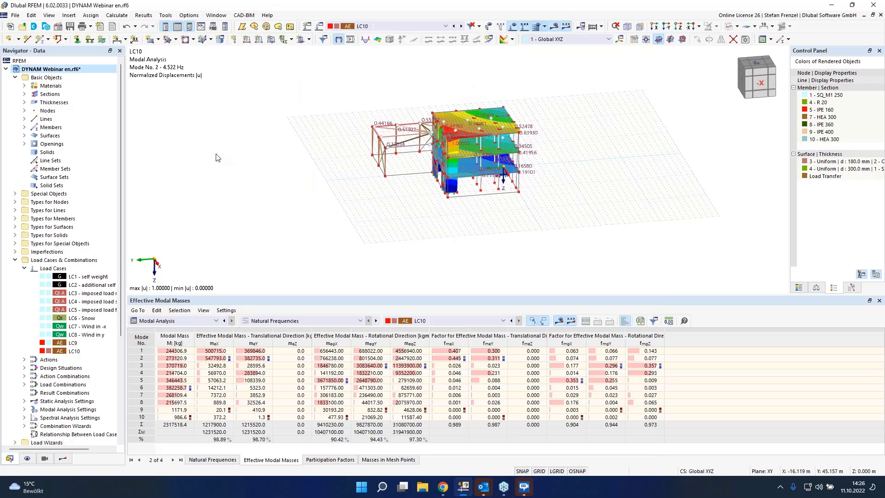
- Create a new load case of type Response Spectrum Analysis that imports the modal analysis from LC10
{"action": "right_click", "coordinate": [68, 268]}
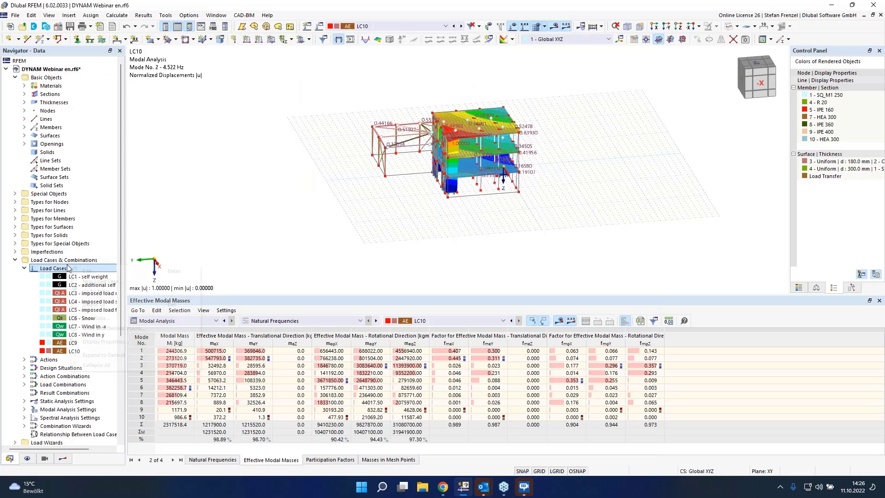
{"action": "left_click", "coordinate": [86, 272]}
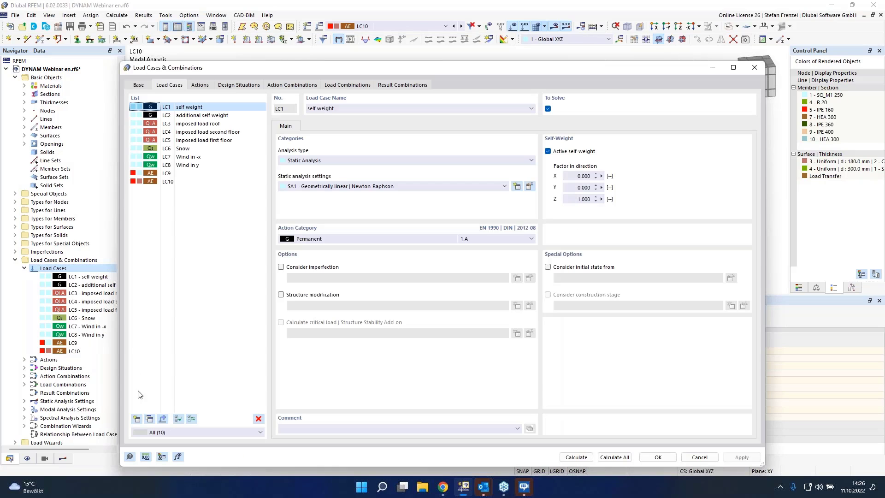
{"action": "left_click", "coordinate": [138, 419]}
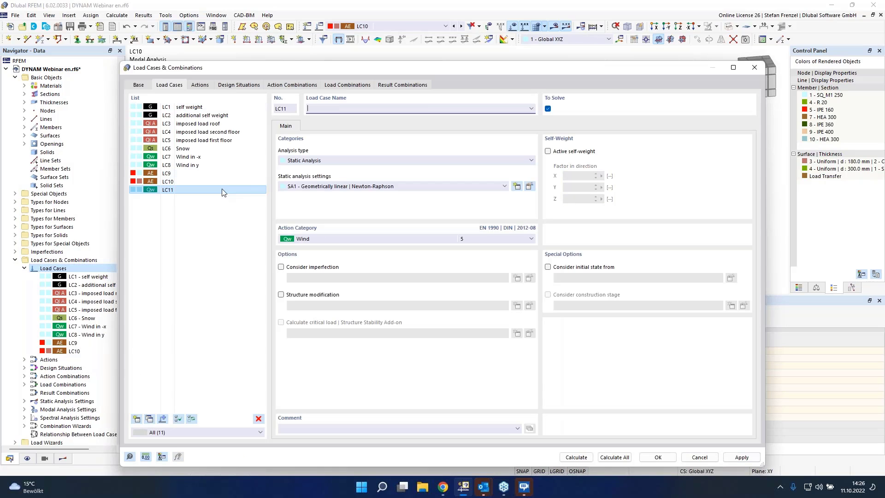
{"action": "left_click", "coordinate": [362, 161]}
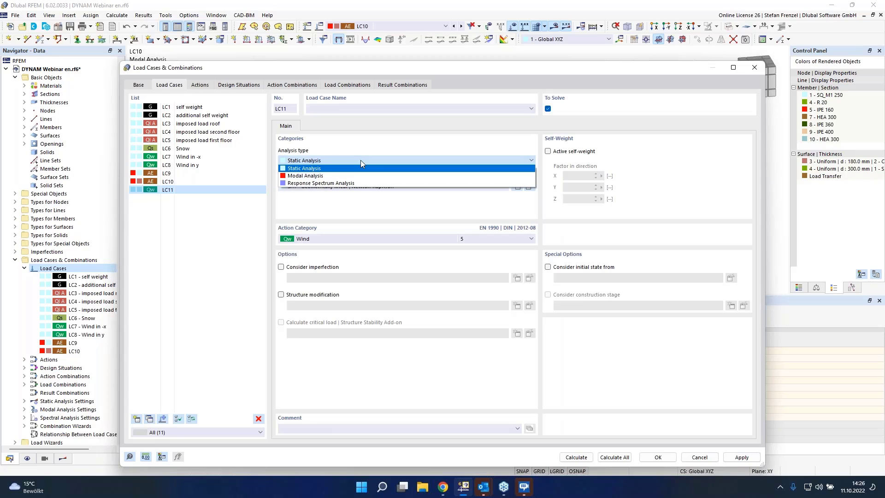
{"action": "left_click", "coordinate": [348, 183]}
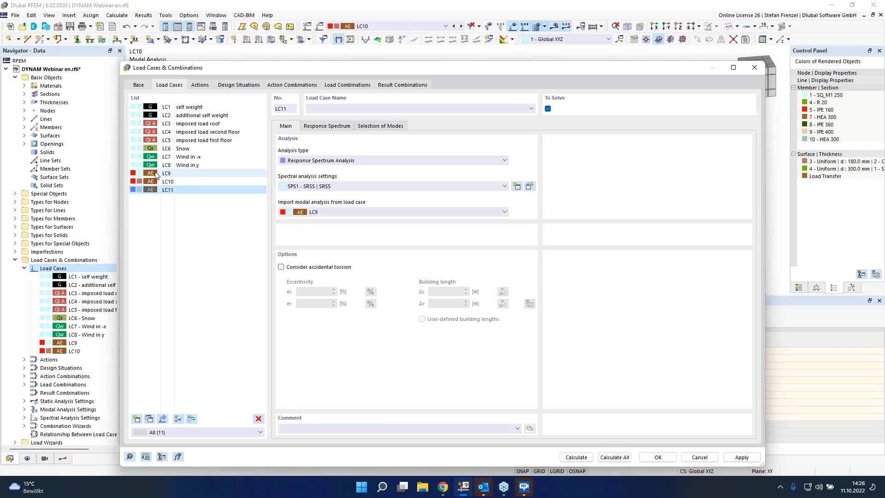
{"action": "left_click", "coordinate": [347, 214]}
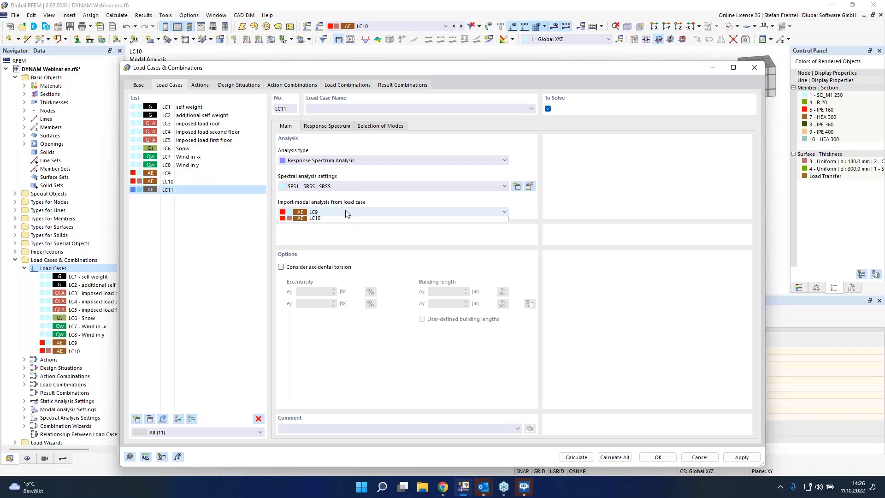
{"action": "left_click", "coordinate": [345, 228]}
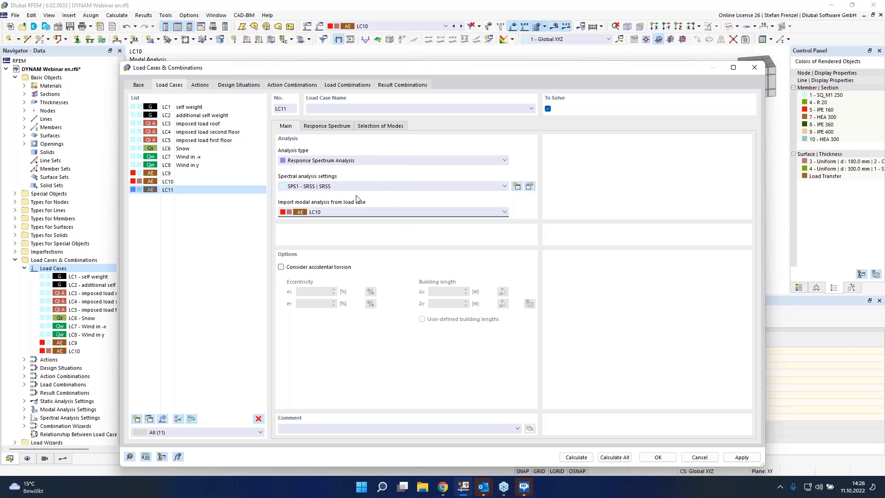
- Assign response spectrum RS1 to directions X and Y of the new load case and open the spectrum for editing
{"action": "left_click", "coordinate": [326, 129]}
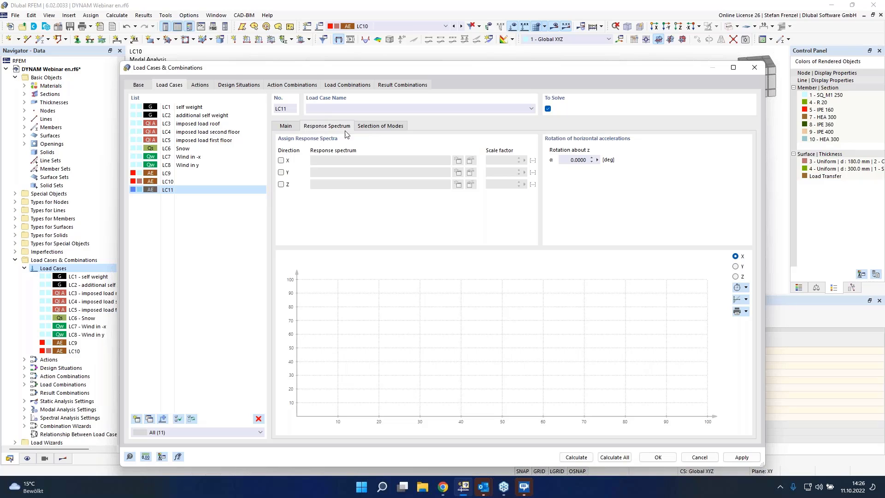
{"action": "left_click", "coordinate": [293, 131]}
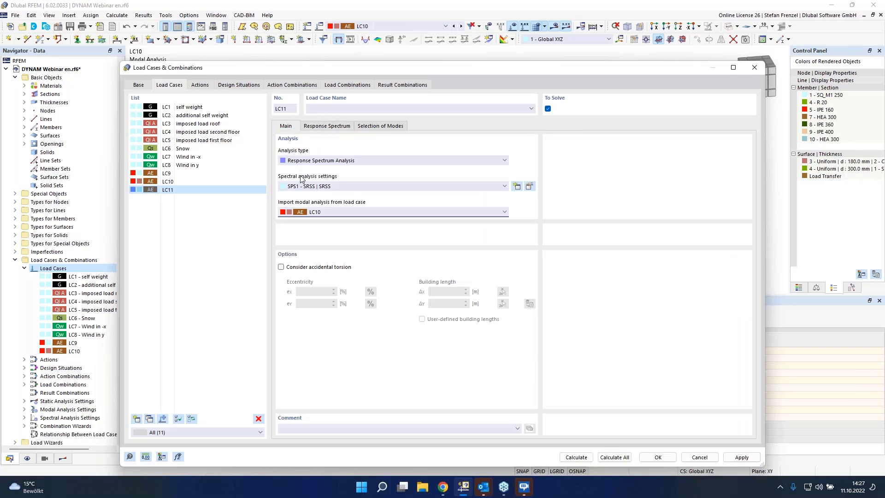
{"action": "left_click", "coordinate": [338, 130]}
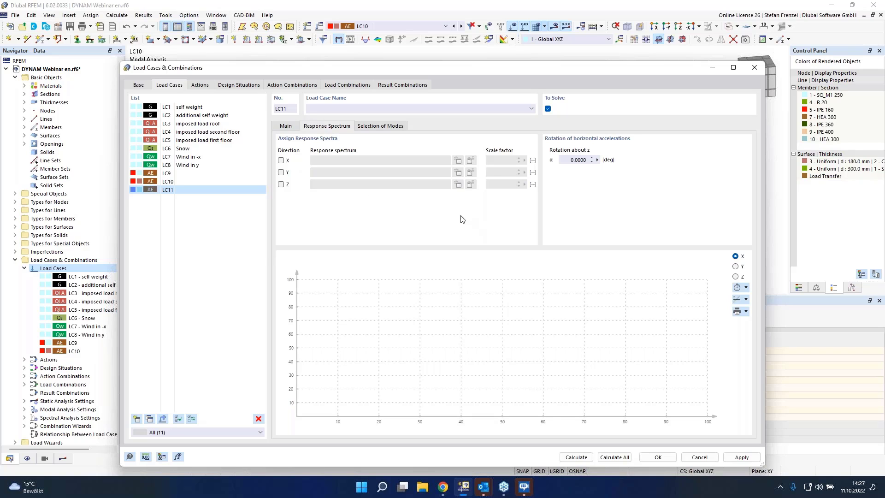
{"action": "left_click", "coordinate": [281, 160]}
{"action": "left_click", "coordinate": [281, 173]}
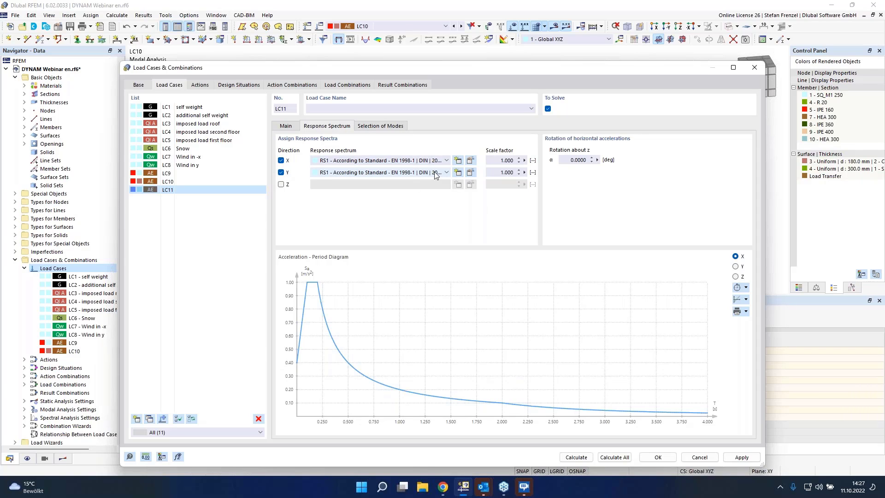
{"action": "left_click", "coordinate": [469, 161]}
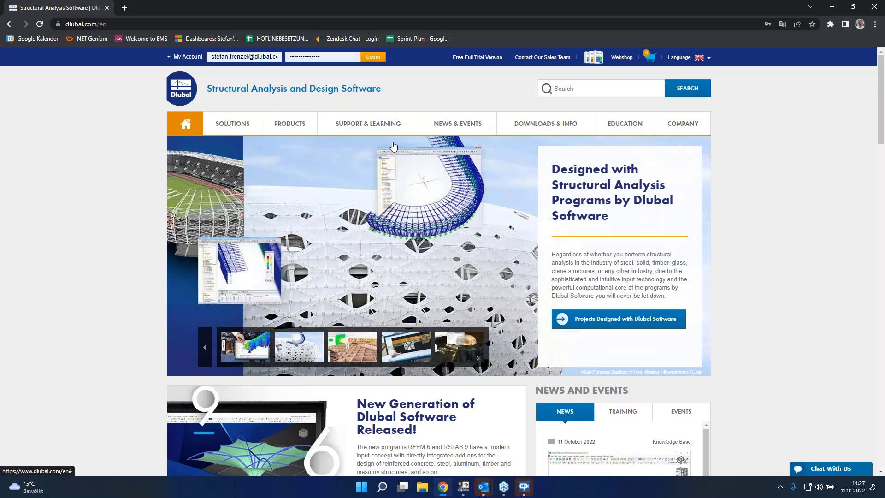
- Switch to the browser and open the seismic load map among the online services on the Dlubal website
{"action": "mouse_move", "coordinate": [346, 129]}
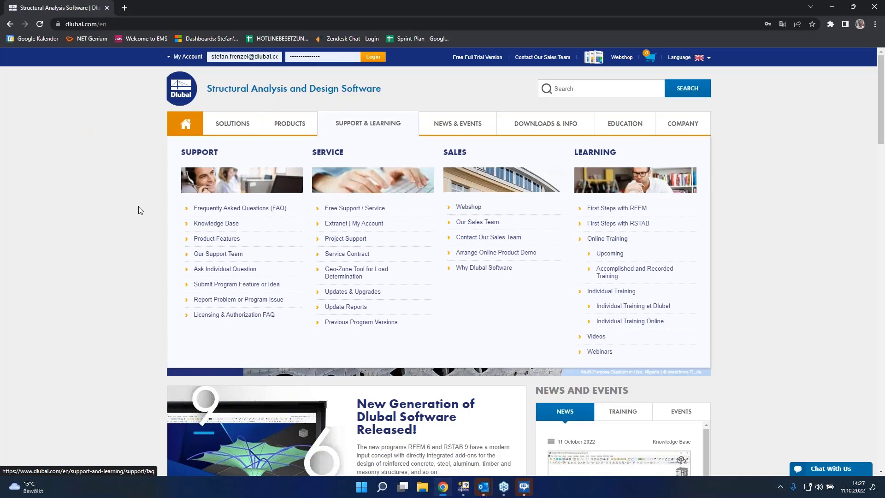
{"action": "mouse_move", "coordinate": [232, 126]}
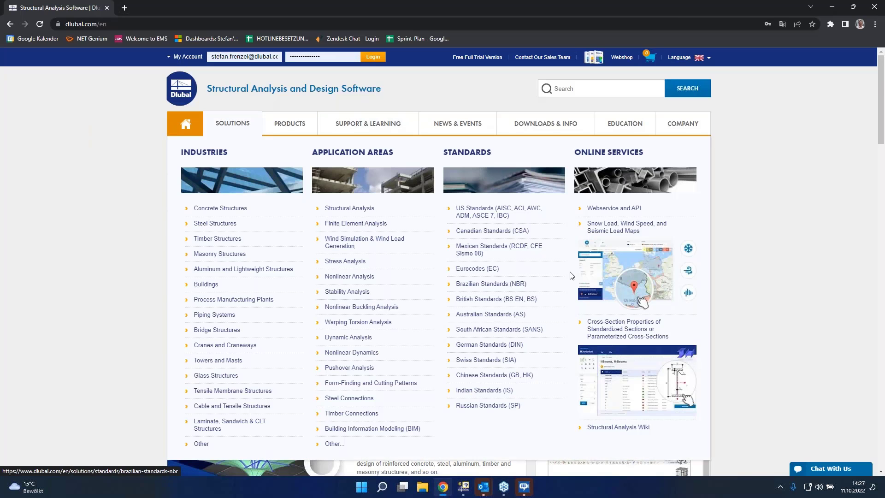
{"action": "left_click", "coordinate": [634, 233]}
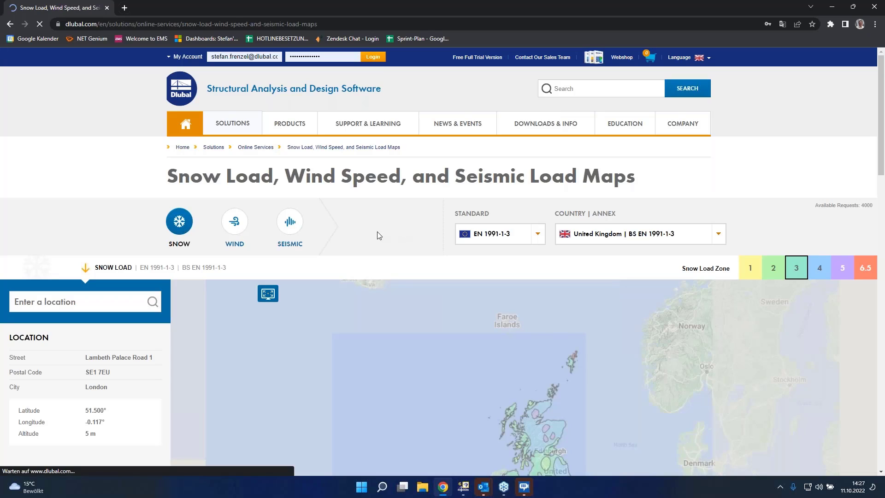
{"action": "scroll", "coordinate": [362, 204], "scroll_direction": "down", "scroll_amount": 4}
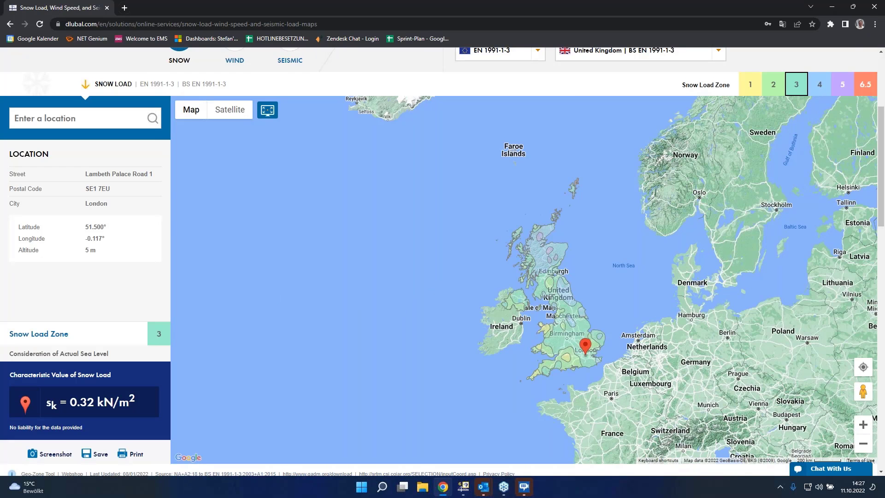
{"action": "scroll", "coordinate": [589, 148], "scroll_direction": "up", "scroll_amount": 2}
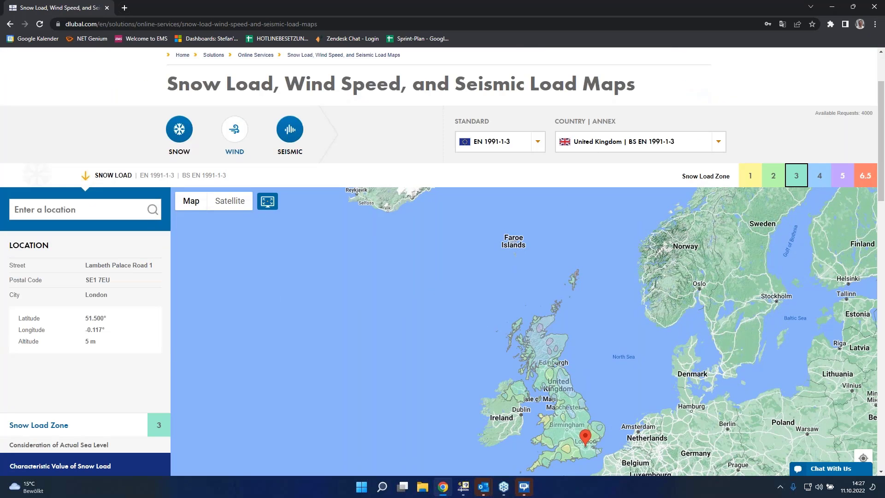
{"action": "left_click", "coordinate": [300, 130]}
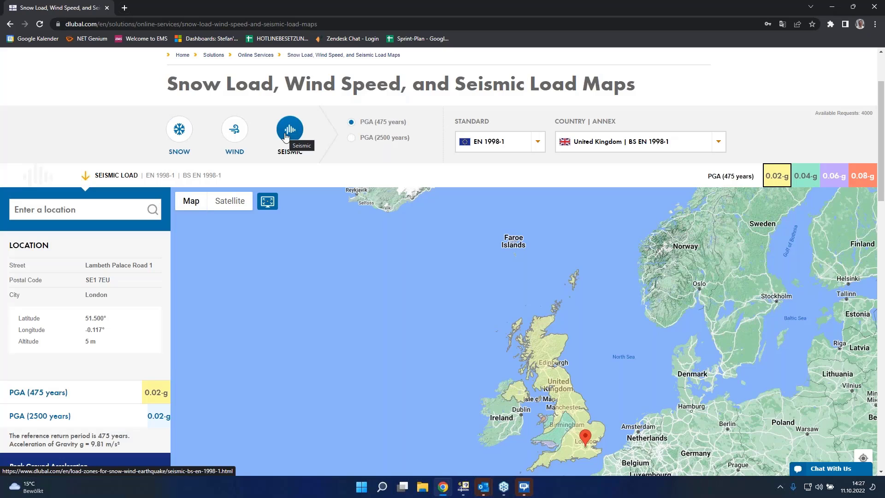
- Set the country annex of the seismic map to Germany, DIN EN 1998-1
{"action": "left_click", "coordinate": [630, 147]}
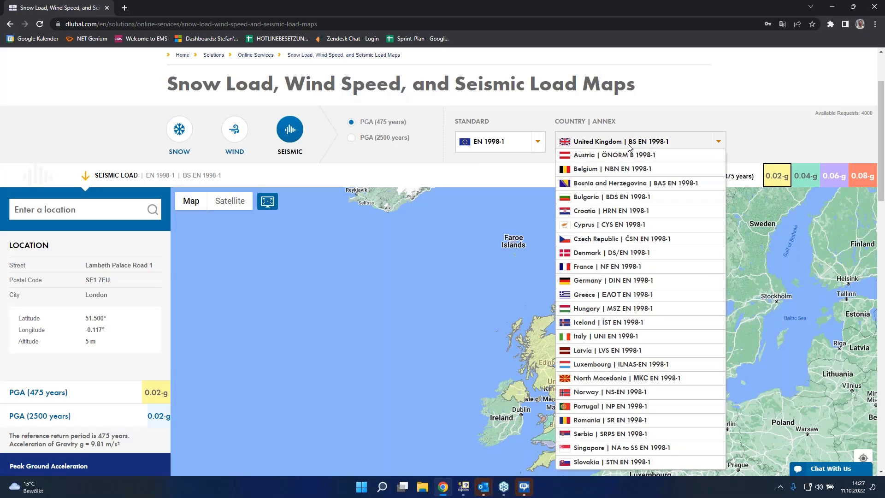
{"action": "scroll", "coordinate": [630, 198], "scroll_direction": "down", "scroll_amount": 1}
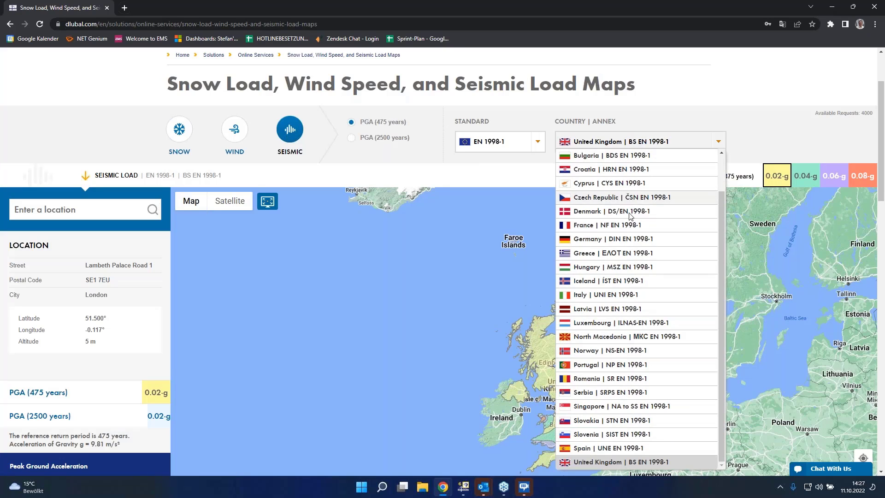
{"action": "left_click", "coordinate": [628, 240]}
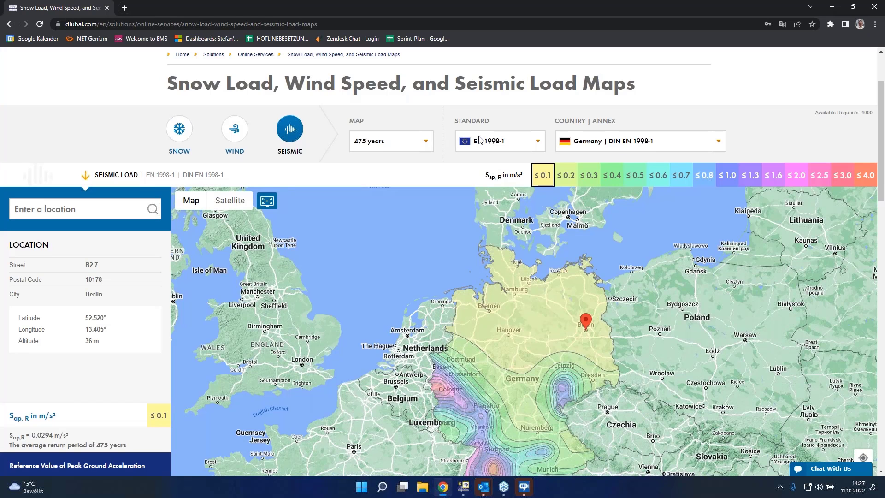
- Look up Leipzig, Germany on the seismic map and highlight the reference value of peak ground acceleration
{"action": "scroll", "coordinate": [480, 139], "scroll_direction": "down", "scroll_amount": 2}
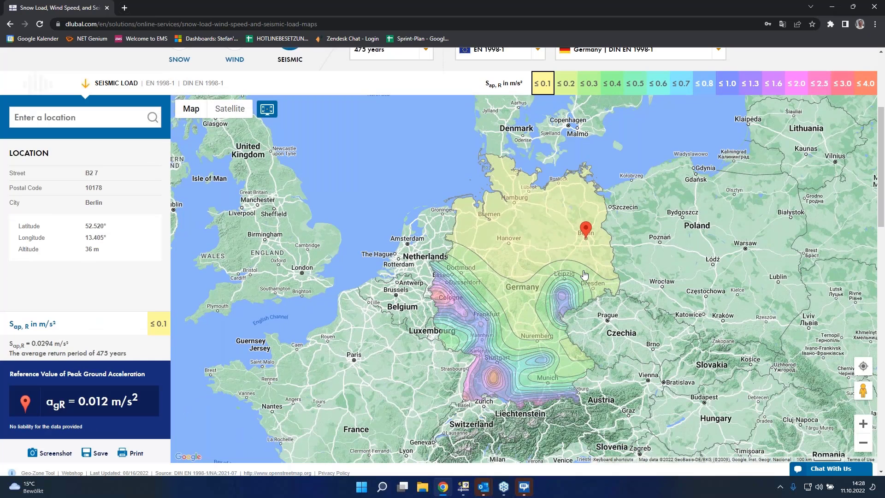
{"action": "left_click", "coordinate": [85, 121]}
{"action": "type", "text": "Leipzig"}
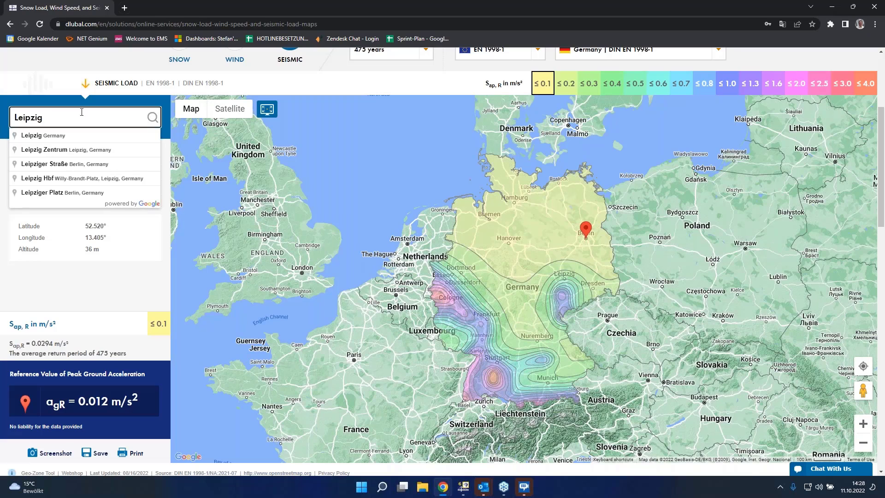
{"action": "left_click", "coordinate": [46, 136]}
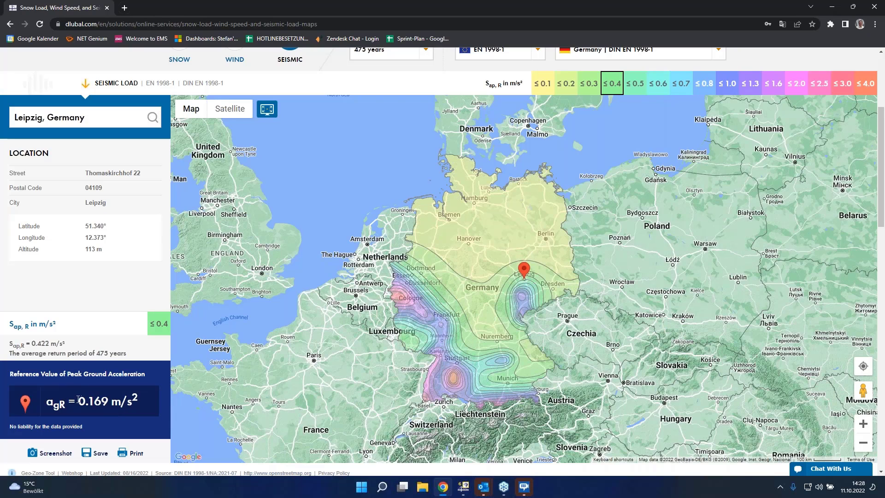
{"action": "left_click_drag", "start_coordinate": [78, 400], "coordinate": [115, 404]}
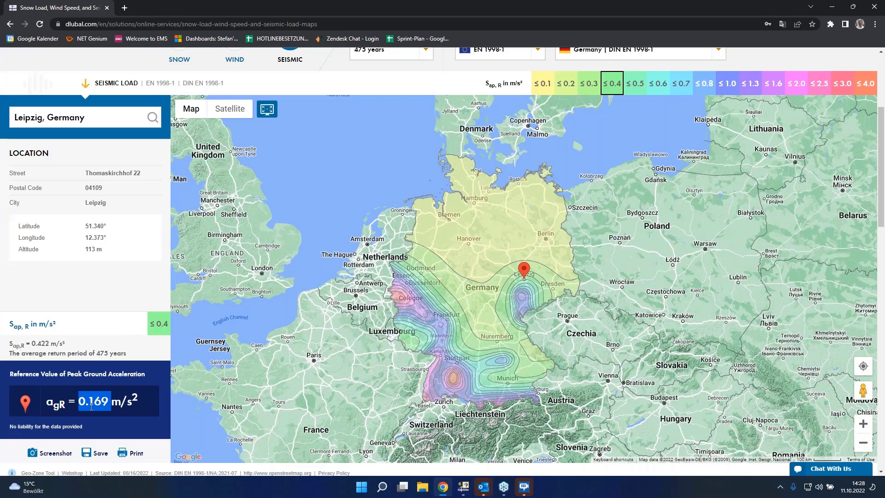
- Switch back to RFEM and set the reference peak ground acceleration of response spectrum RS1 to 0.169 m/s²
{"action": "left_click", "coordinate": [466, 489]}
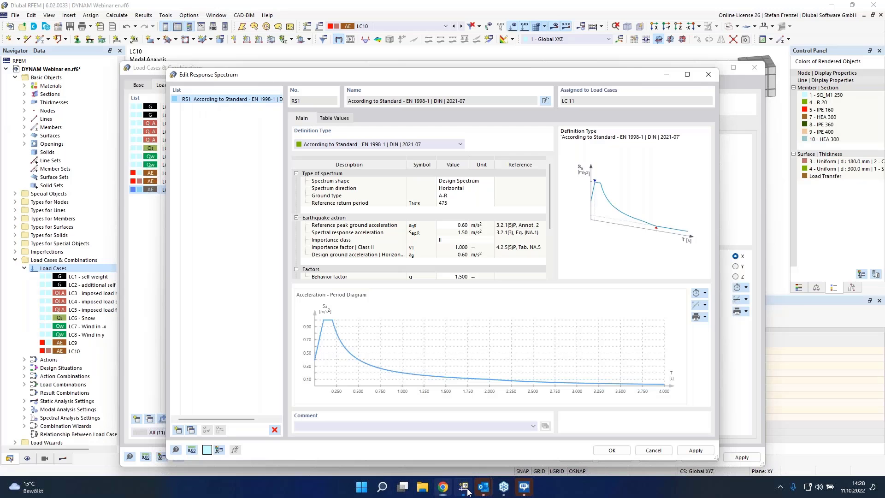
{"action": "left_click", "coordinate": [459, 225]}
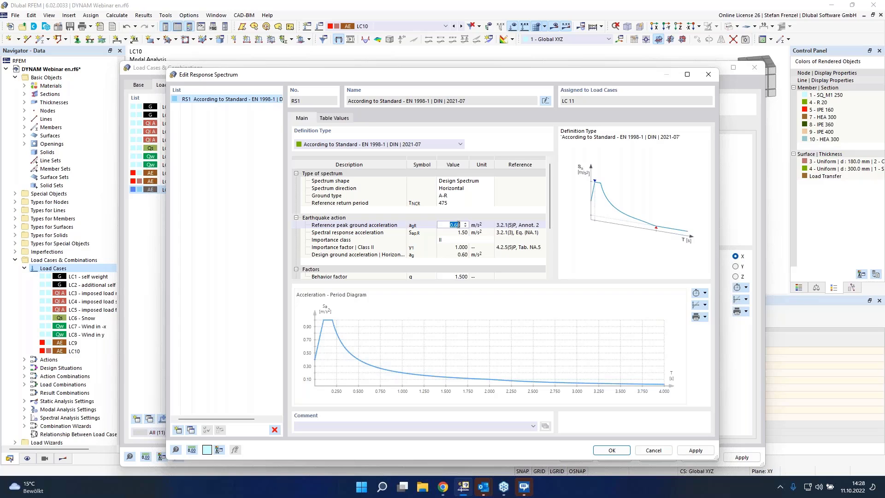
{"action": "type", "text": "0,169"}
{"action": "key", "text": "Return"}
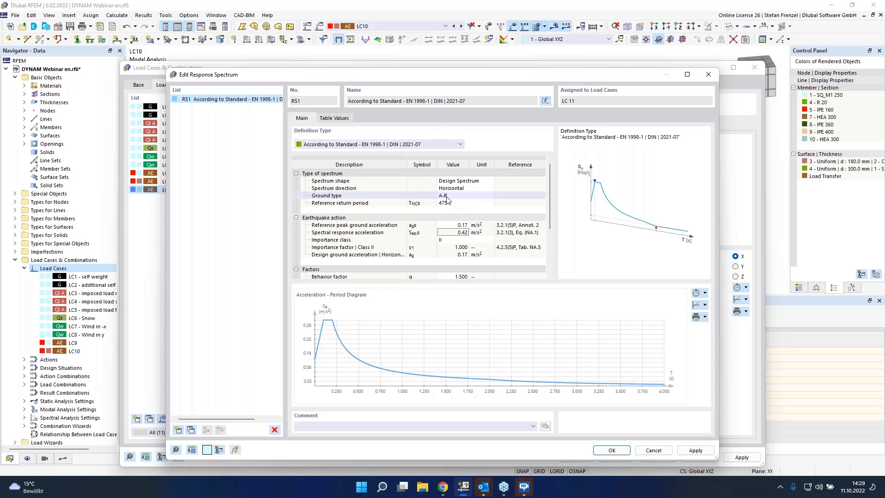
- Switch to the browser and change the displayed seismic map for Leipzig to Subsoil Class
{"action": "left_click", "coordinate": [444, 488]}
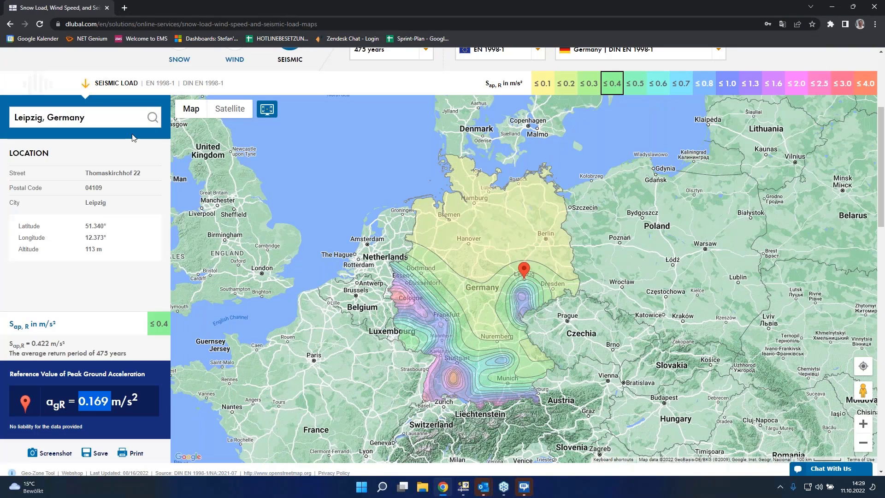
{"action": "scroll", "coordinate": [134, 138], "scroll_direction": "up", "scroll_amount": 1}
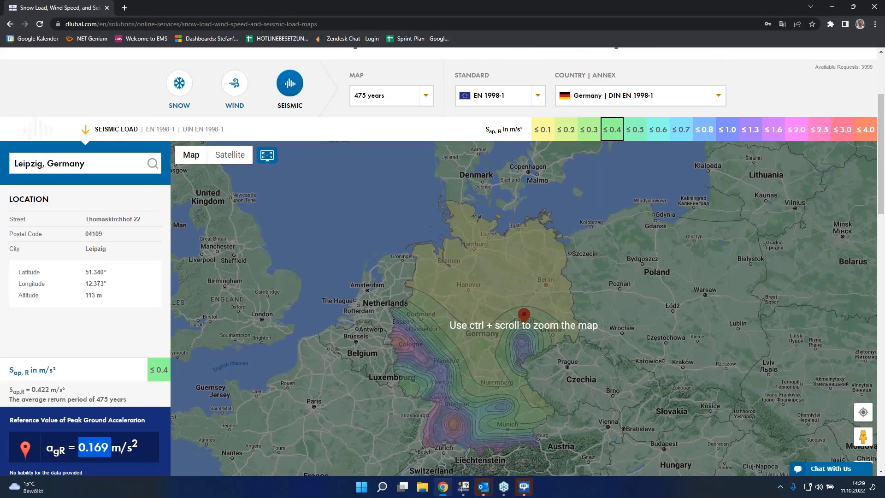
{"action": "left_click_drag", "start_coordinate": [406, 95], "coordinate": [396, 150]}
{"action": "left_click", "coordinate": [396, 150]}
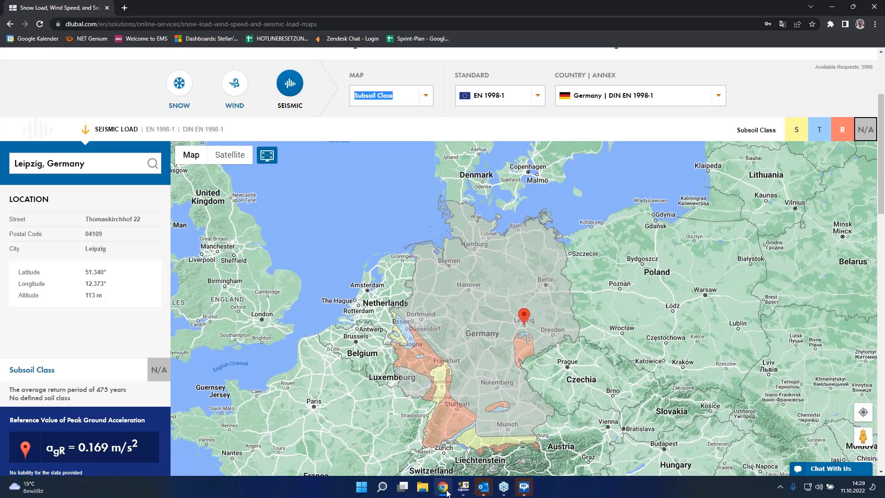
- Return to RFEM, review and accept the response spectrum parameters, and check the scale factors for directions X and Y
{"action": "left_click", "coordinate": [465, 489]}
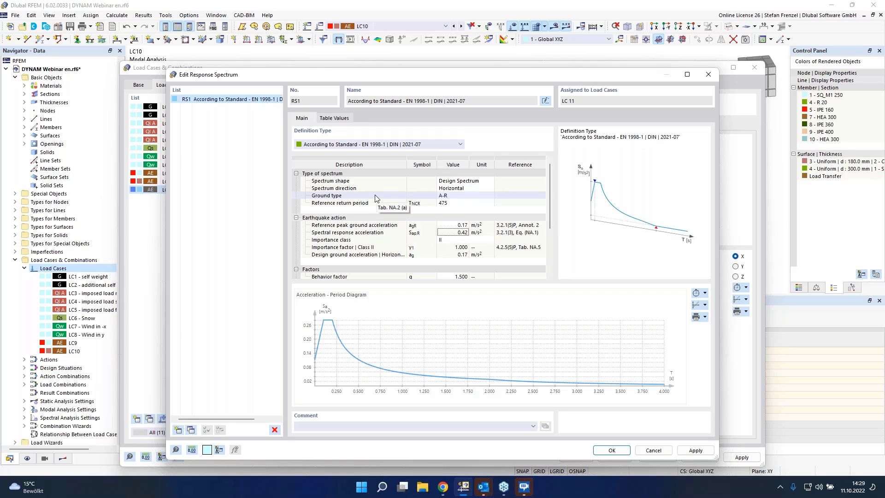
{"action": "scroll", "coordinate": [376, 198], "scroll_direction": "down", "scroll_amount": 3}
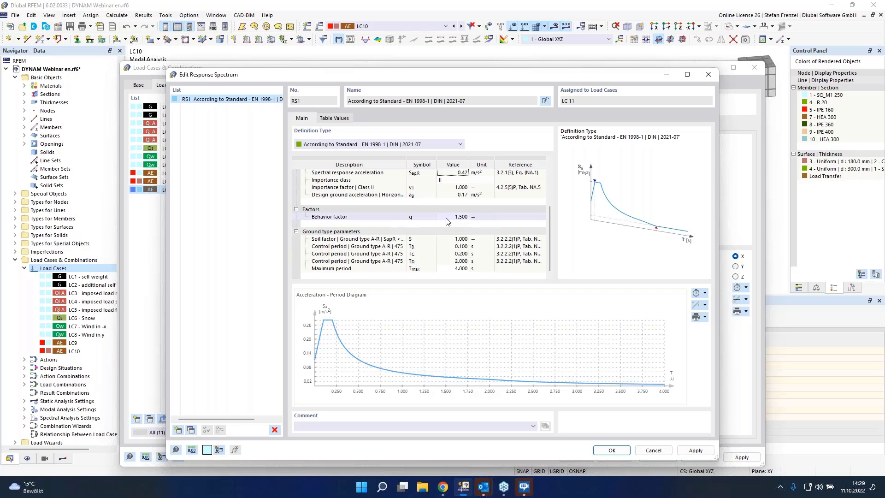
{"action": "left_click", "coordinate": [620, 452]}
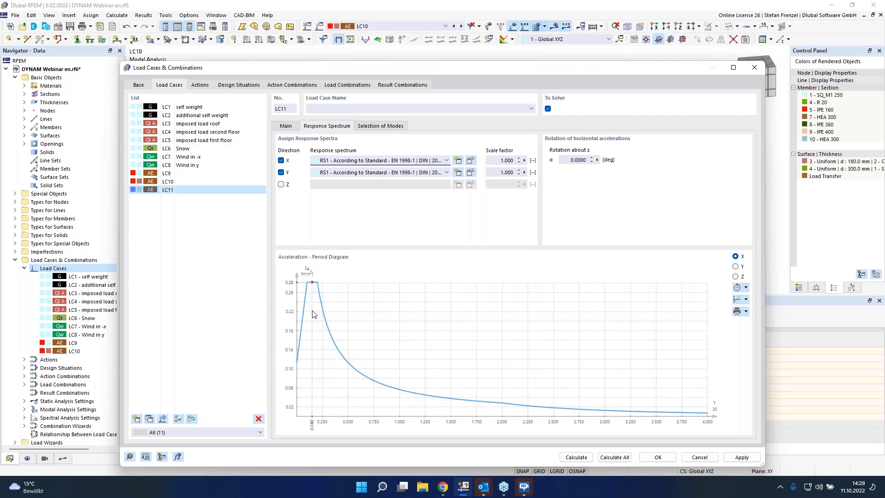
{"action": "left_click", "coordinate": [505, 160]}
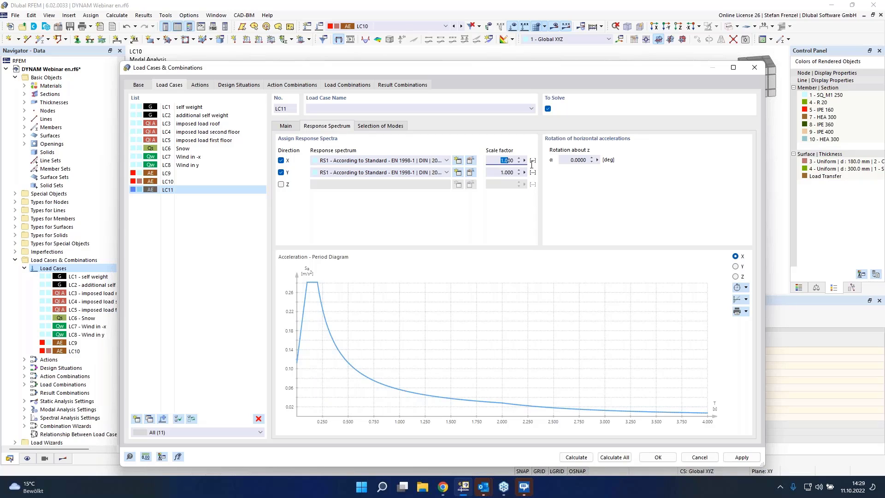
{"action": "left_click", "coordinate": [510, 173]}
- Deactivate the modes of LC11 whose effective modal mass factor is less than 0.050
{"action": "left_click", "coordinate": [375, 126]}
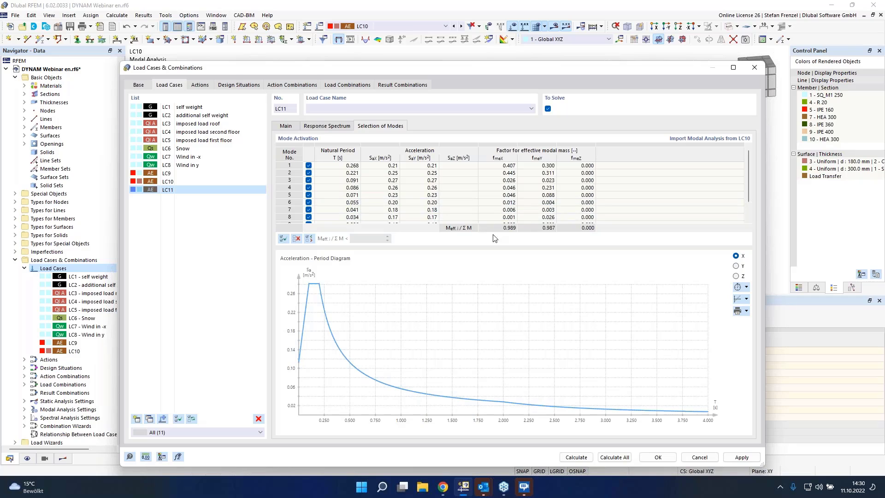
{"action": "scroll", "coordinate": [353, 194], "scroll_direction": "down", "scroll_amount": 1}
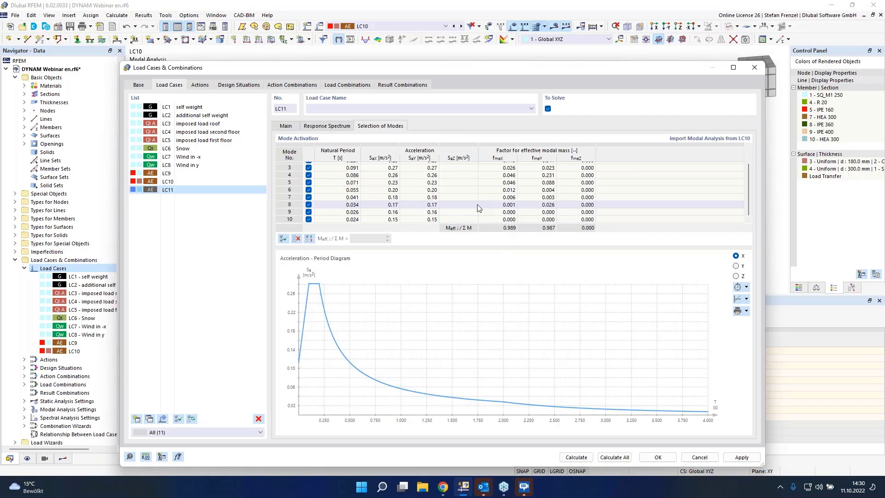
{"action": "scroll", "coordinate": [465, 201], "scroll_direction": "up", "scroll_amount": 1}
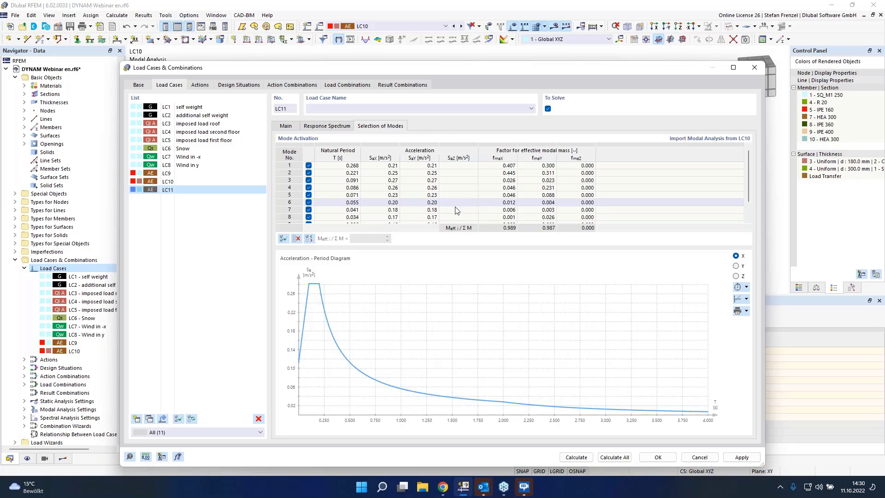
{"action": "left_click", "coordinate": [309, 239]}
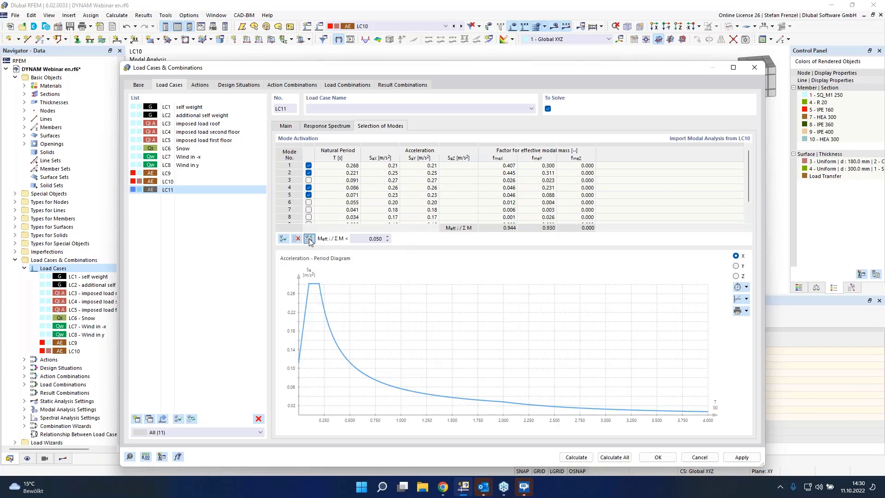
{"action": "double_click", "coordinate": [368, 238]}
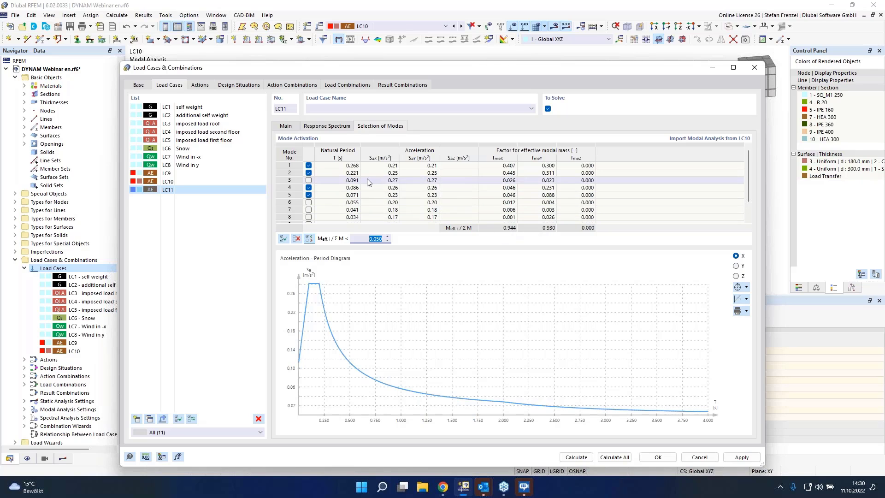
{"action": "scroll", "coordinate": [368, 182], "scroll_direction": "down", "scroll_amount": 1}
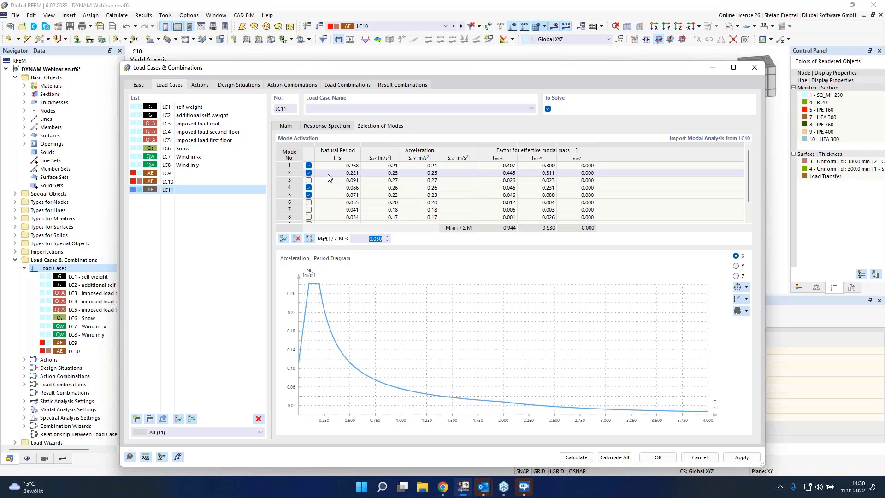
- Edit the spectral analysis settings SPS1 to keep SRSS for periodic responses and save results of all selected modes
{"action": "left_click", "coordinate": [286, 126]}
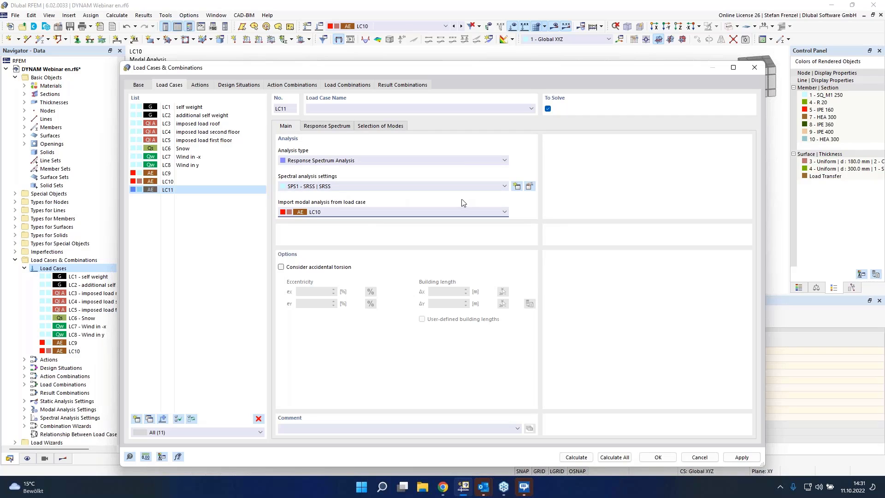
{"action": "left_click", "coordinate": [529, 187]}
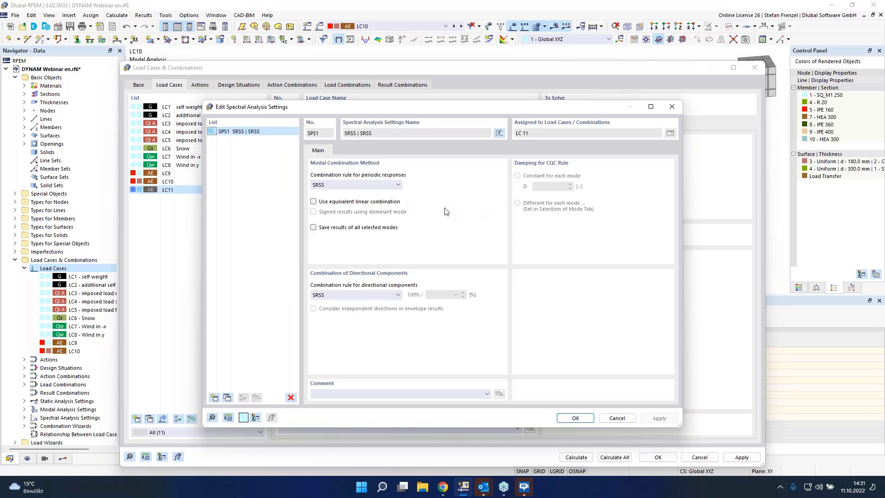
{"action": "left_click_drag", "start_coordinate": [436, 103], "coordinate": [434, 50]}
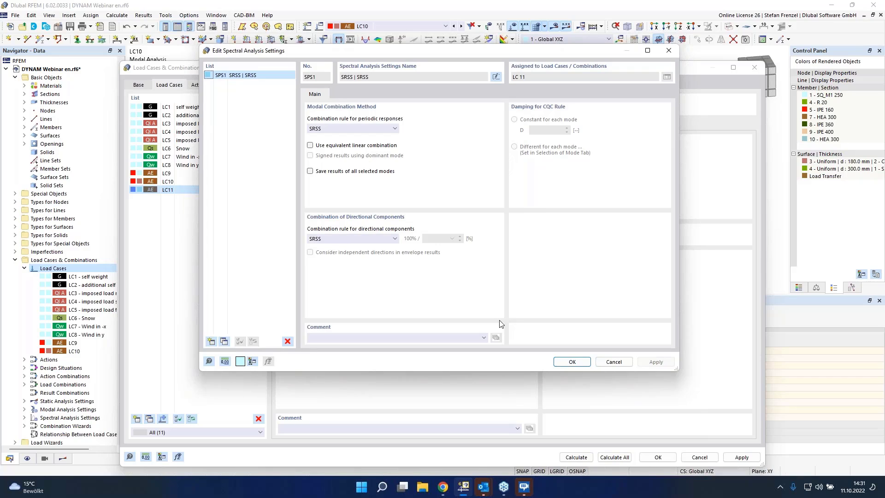
{"action": "left_click", "coordinate": [395, 129]}
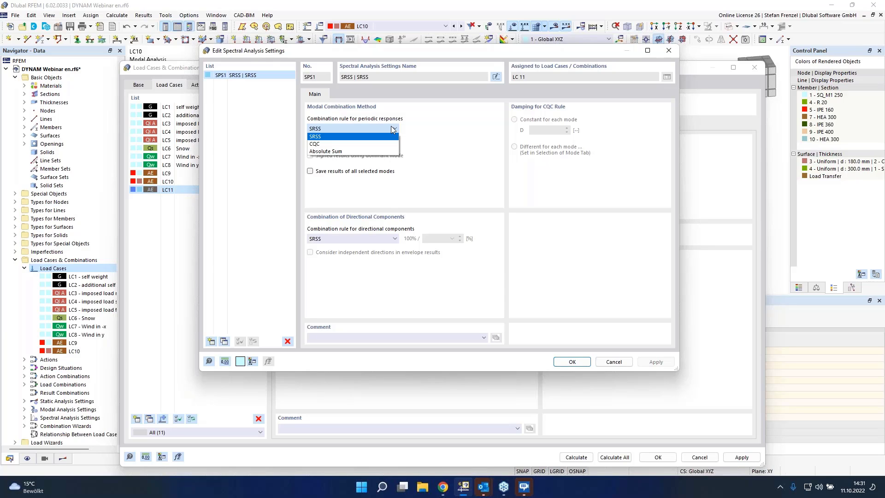
{"action": "left_click", "coordinate": [329, 139]}
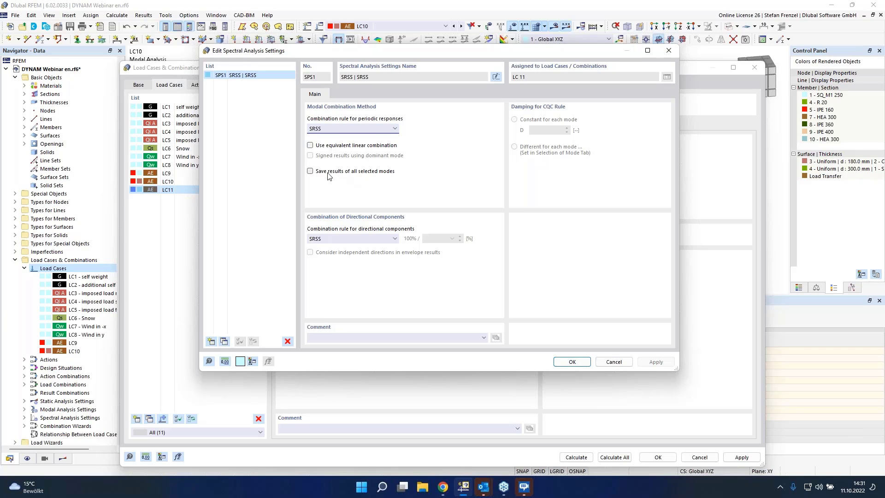
{"action": "left_click", "coordinate": [309, 171]}
- Combine the directional components by Scaled Sum with 100% / 30% and accept the spectral analysis settings
{"action": "left_click", "coordinate": [395, 238]}
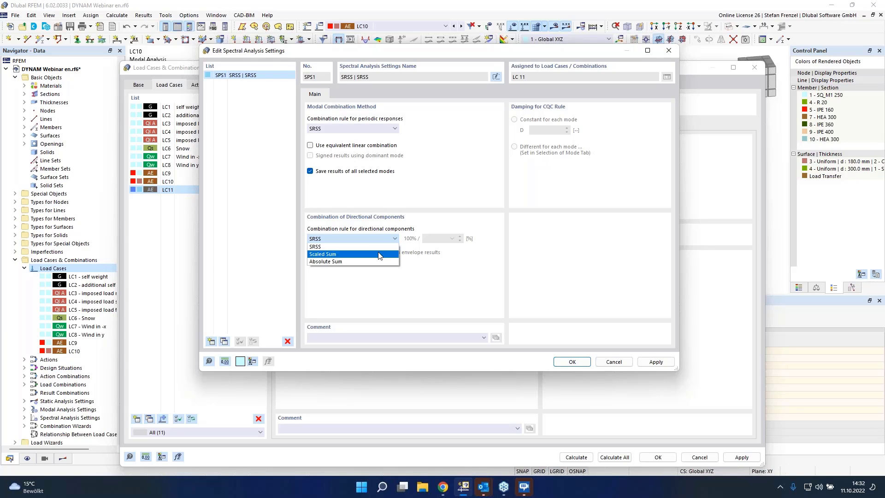
{"action": "left_click", "coordinate": [343, 254]}
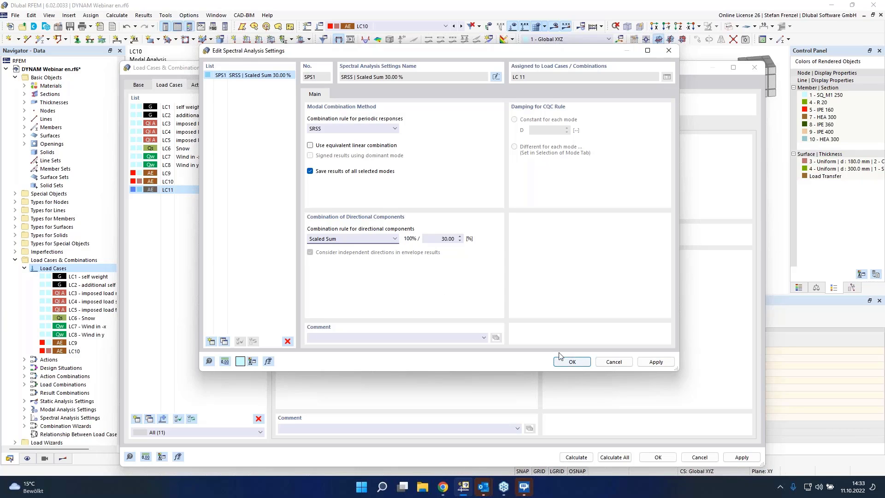
{"action": "left_click", "coordinate": [584, 358]}
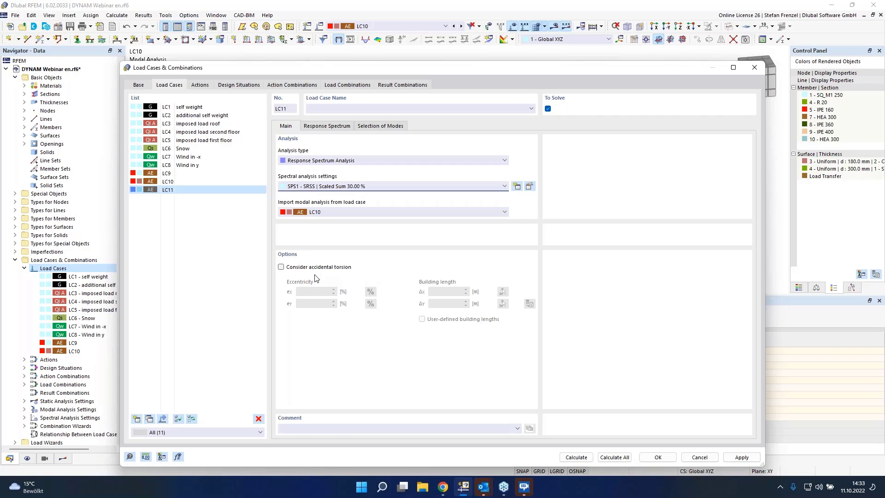
- Consider accidental torsion in LC11 with 5% eccentricity in X and Y, and calculate all load cases
{"action": "left_click", "coordinate": [281, 267]}
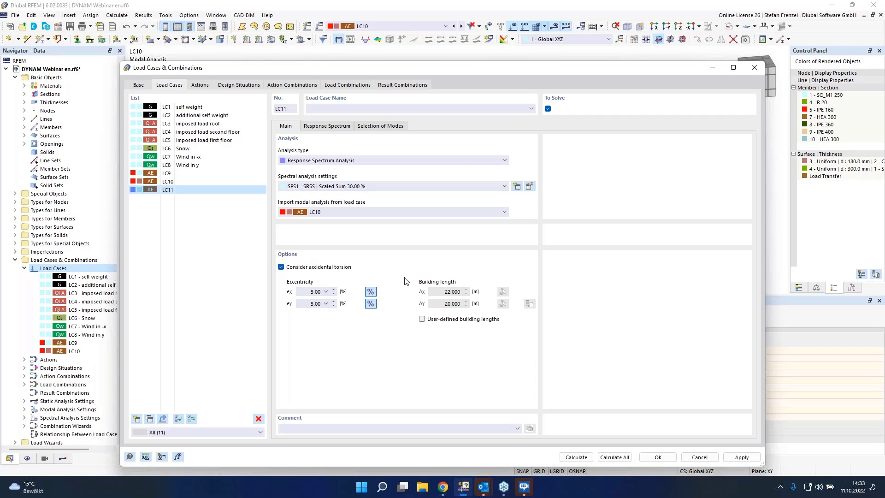
{"action": "left_click_drag", "start_coordinate": [310, 292], "coordinate": [341, 304]}
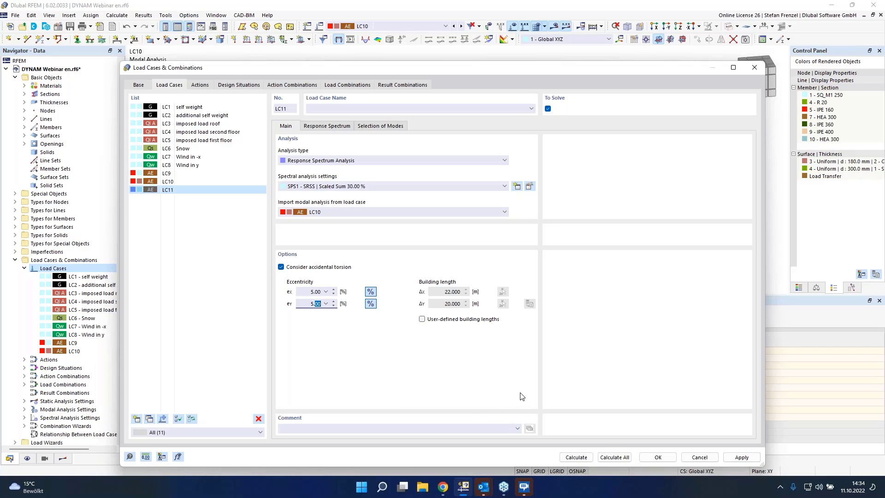
{"action": "left_click", "coordinate": [613, 457]}
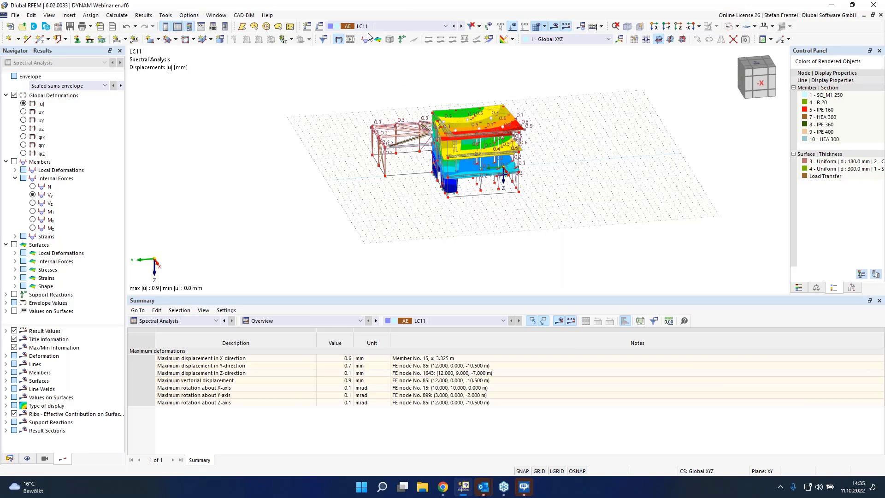
- Examine the LC11 global deformations for the result in direction X and for X, Mode Shape 1
{"action": "left_click", "coordinate": [100, 86]}
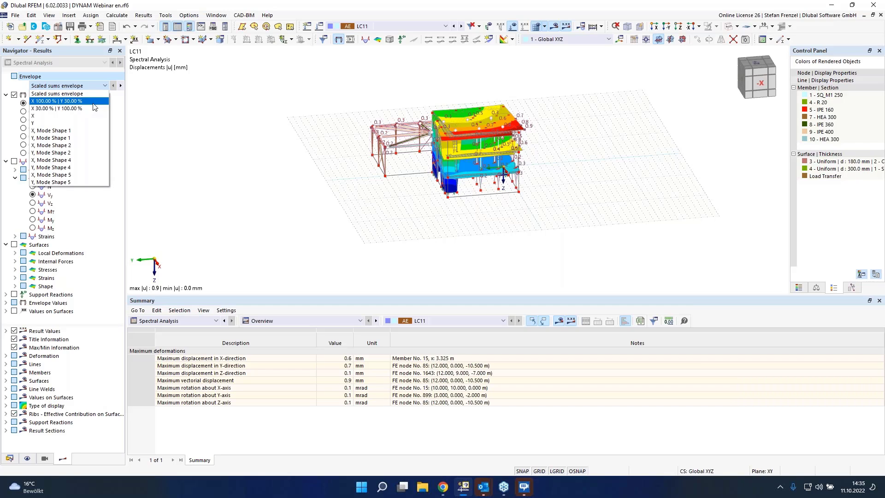
{"action": "left_click", "coordinate": [66, 93]}
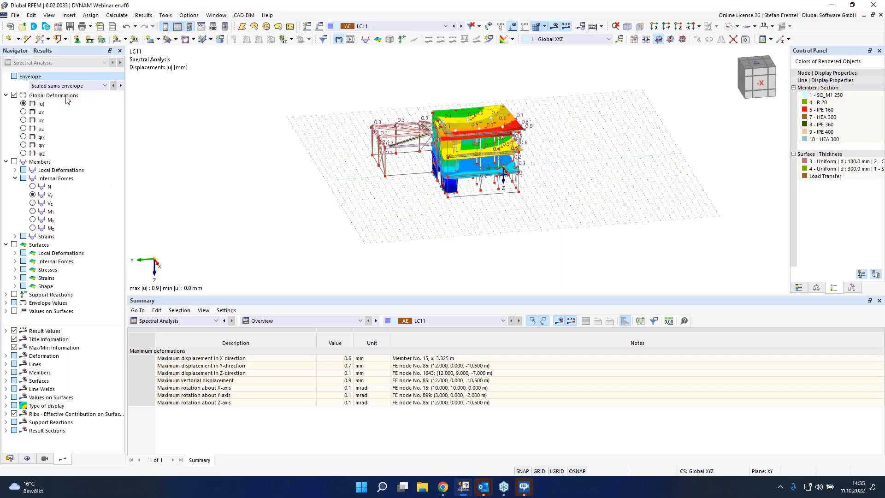
{"action": "left_click", "coordinate": [100, 87]}
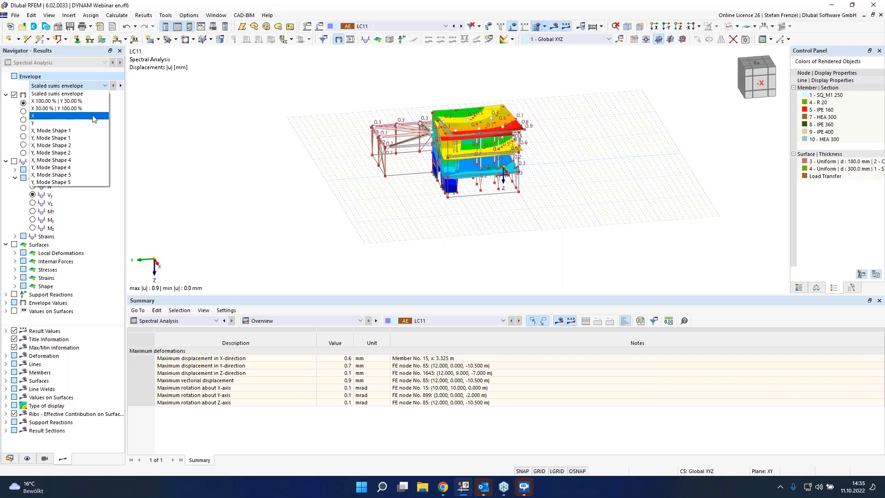
{"action": "left_click", "coordinate": [94, 117]}
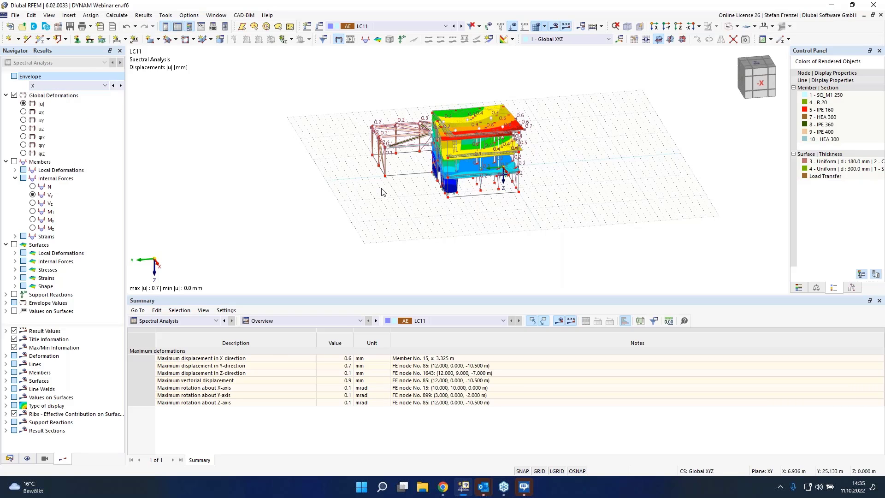
{"action": "scroll", "coordinate": [419, 159], "scroll_direction": "up", "scroll_amount": 1}
{"action": "scroll", "coordinate": [422, 155], "scroll_direction": "up", "scroll_amount": 2}
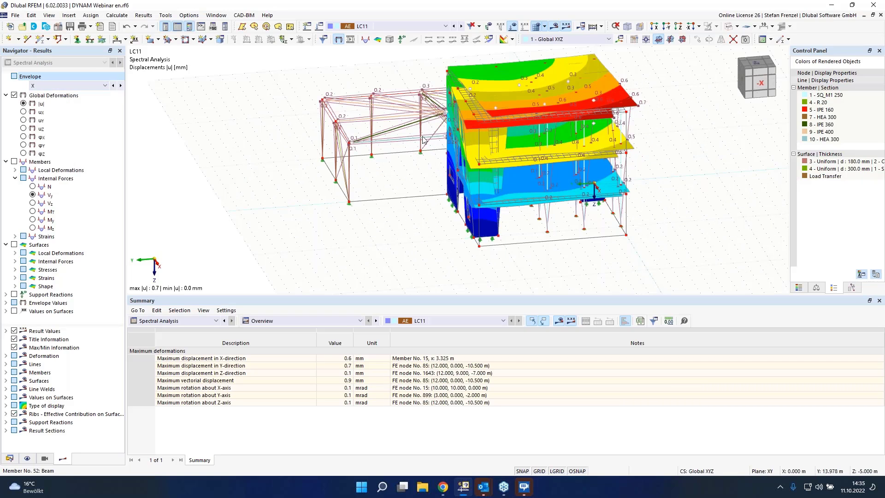
{"action": "scroll", "coordinate": [423, 139], "scroll_direction": "down", "scroll_amount": 2}
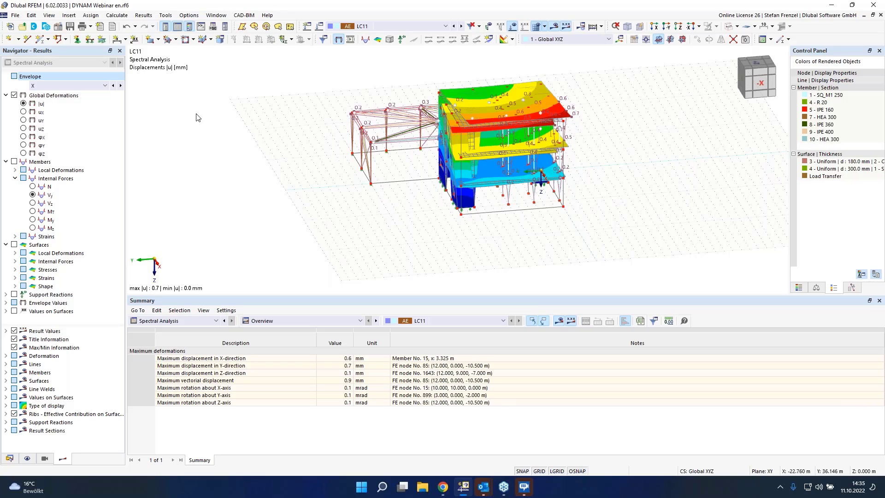
{"action": "left_click", "coordinate": [106, 86]}
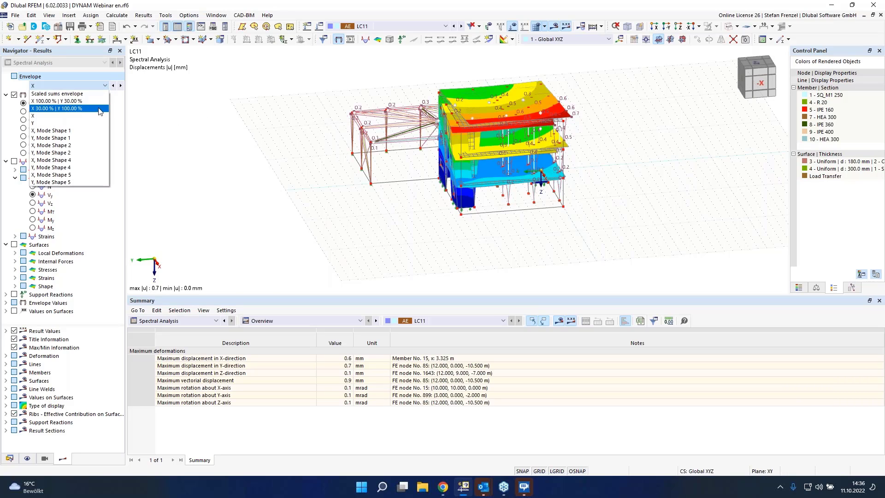
{"action": "left_click", "coordinate": [97, 132]}
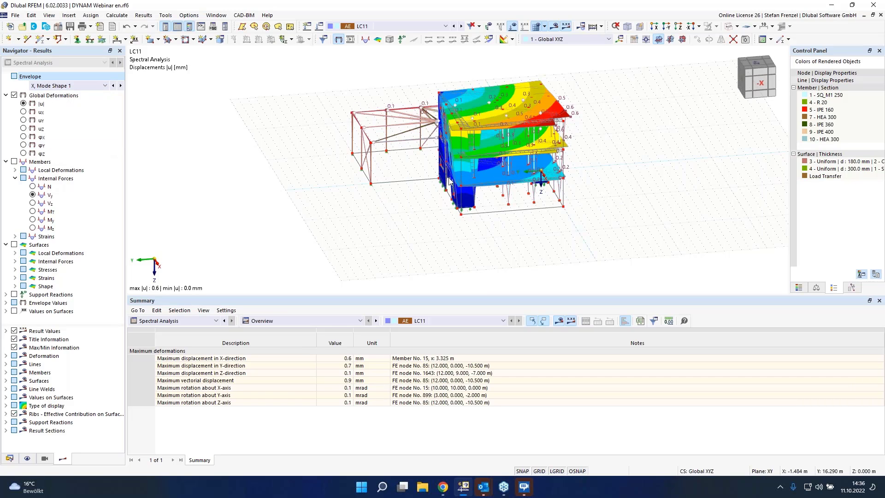
- Display the axial forces N in the members of LC11 for X, Mode Shape 1
{"action": "middle_click_drag", "start_coordinate": [592, 182], "coordinate": [415, 182], "text": "ctrl"}
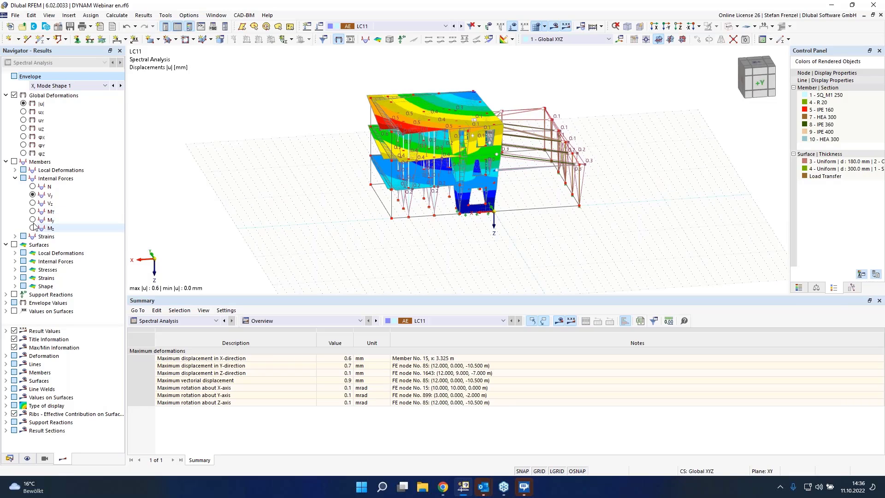
{"action": "left_click", "coordinate": [32, 186]}
{"action": "left_click", "coordinate": [32, 187]}
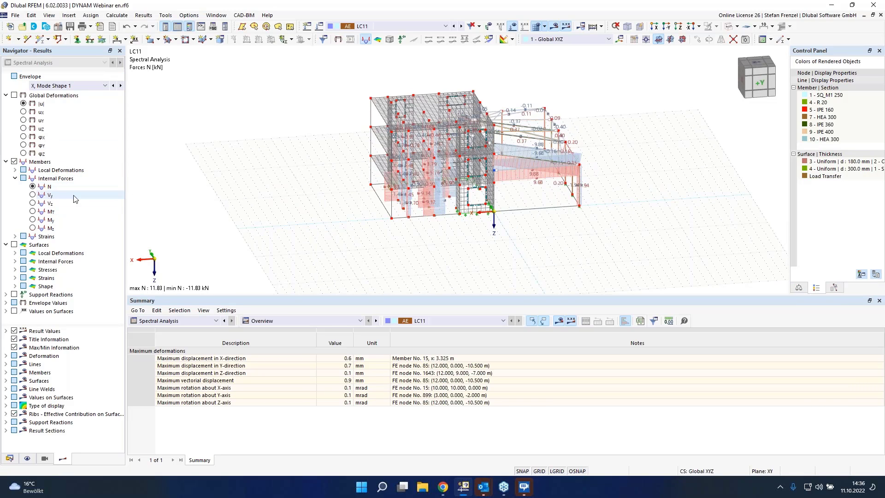
{"action": "scroll", "coordinate": [476, 180], "scroll_direction": "up", "scroll_amount": 2}
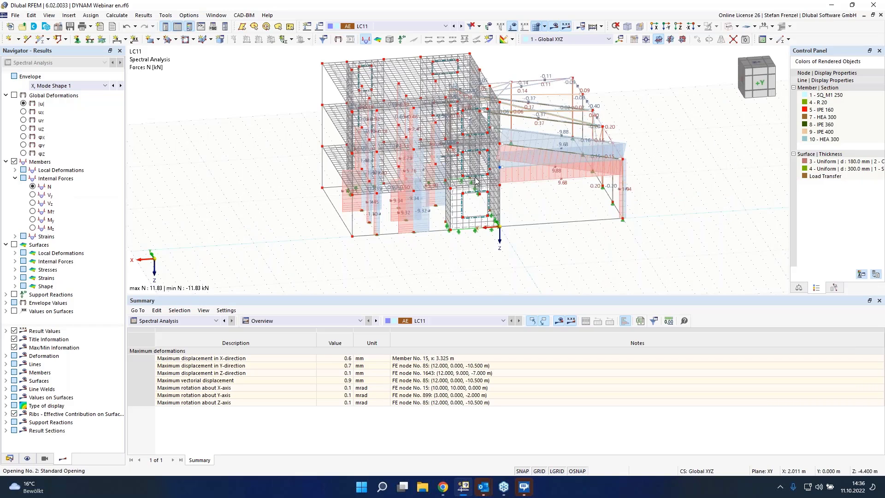
{"action": "scroll", "coordinate": [475, 178], "scroll_direction": "up", "scroll_amount": 1}
- Switch the LC11 member axial force results to the scaled sums envelope and examine the whole building
{"action": "left_click", "coordinate": [55, 86]}
{"action": "left_click", "coordinate": [55, 95]}
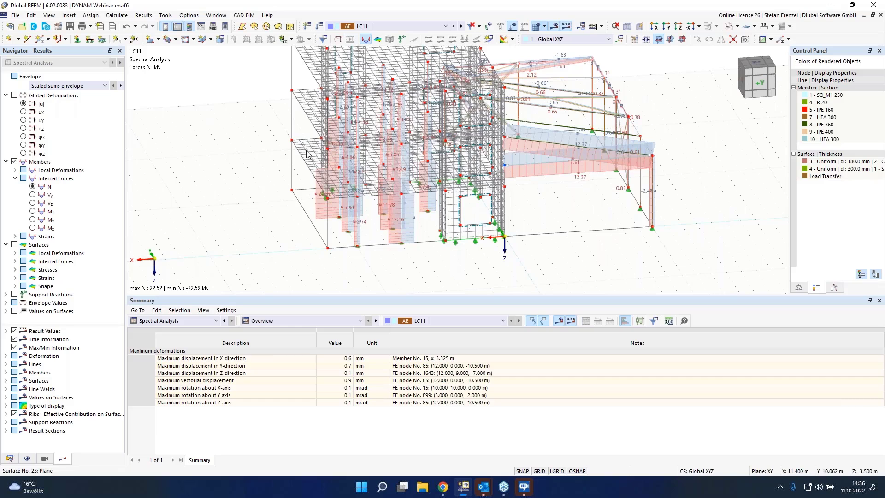
{"action": "scroll", "coordinate": [309, 156], "scroll_direction": "down", "scroll_amount": 1}
{"action": "scroll", "coordinate": [318, 172], "scroll_direction": "down", "scroll_amount": 1}
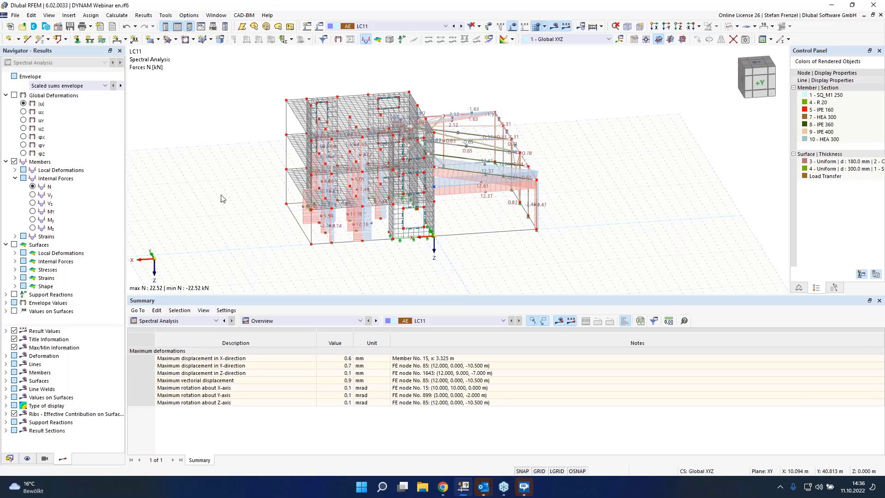
{"action": "left_click", "coordinate": [10, 459]}
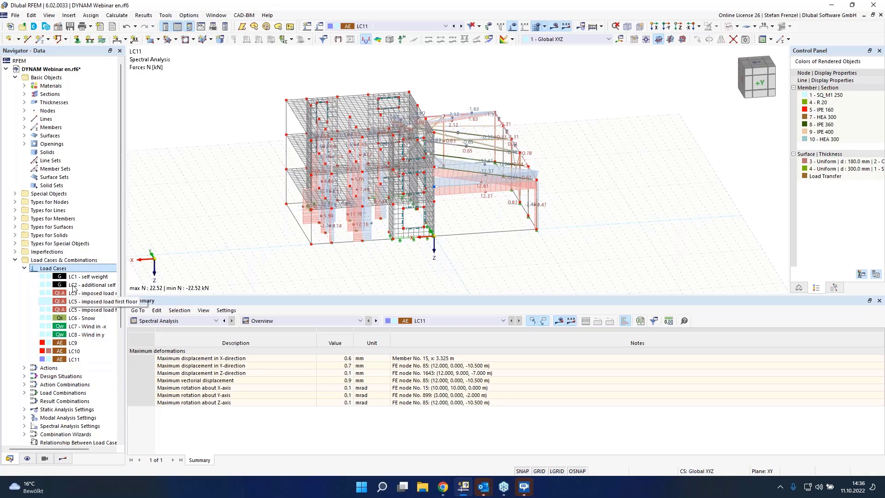
{"action": "right_click", "coordinate": [68, 271]}
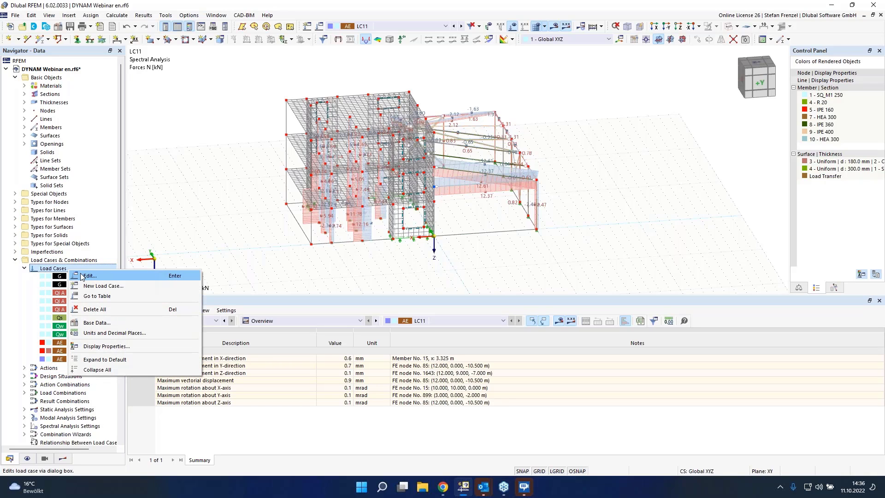
{"action": "left_click", "coordinate": [82, 277]}
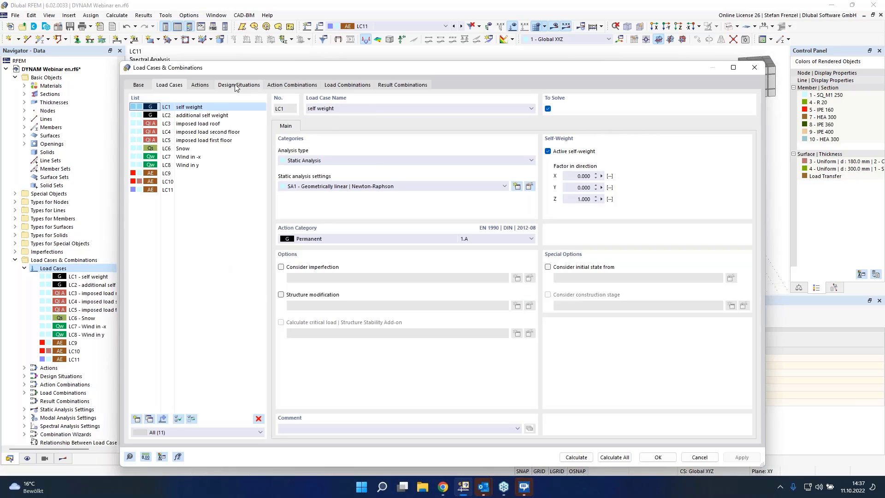
{"action": "left_click", "coordinate": [232, 86]}
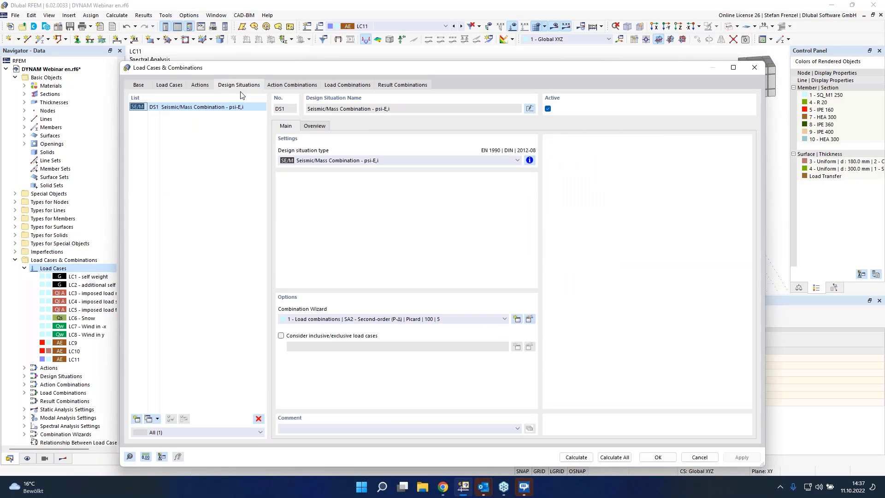
{"action": "left_click", "coordinate": [317, 162]}
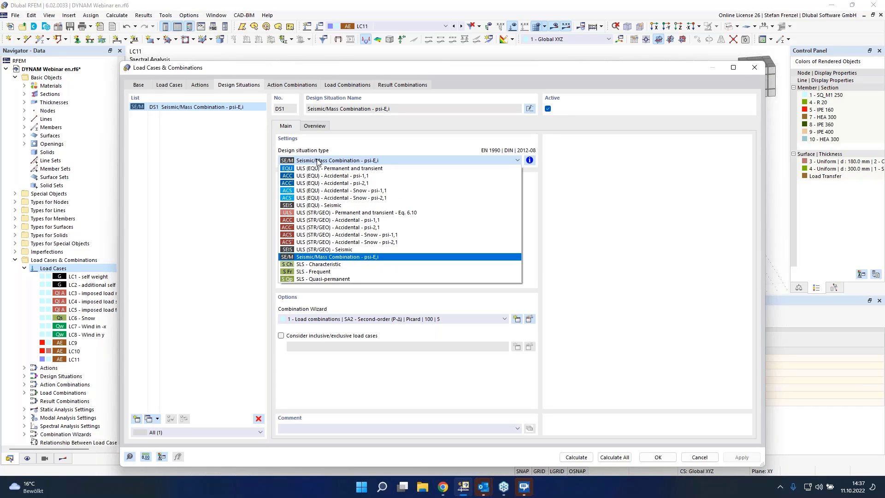
{"action": "left_click", "coordinate": [325, 250]}
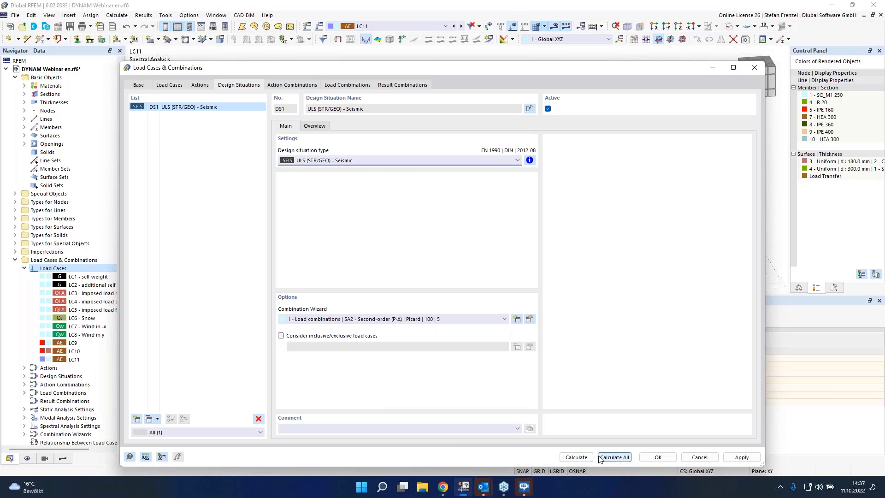
{"action": "left_click", "coordinate": [691, 457]}
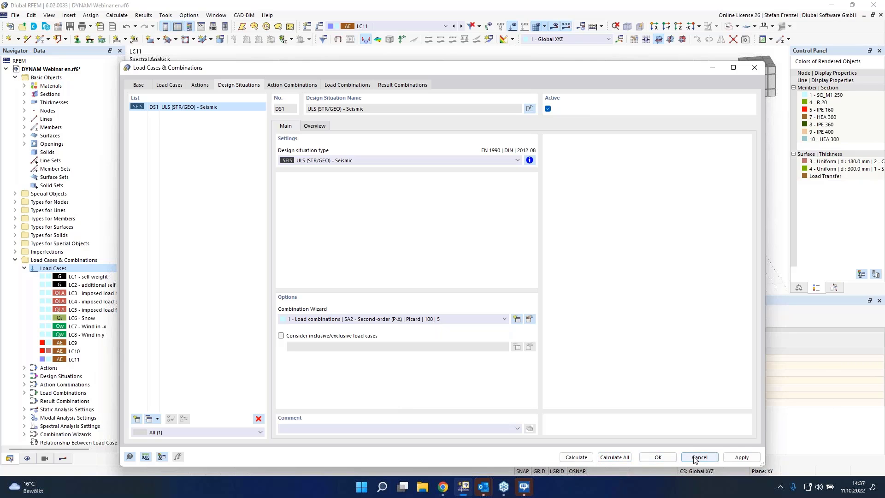
- Add design situation DS2 of type ULS (STR/GEO) - Seismic and assign it the combination wizard 2 - Result combinations
{"action": "right_click", "coordinate": [70, 269]}
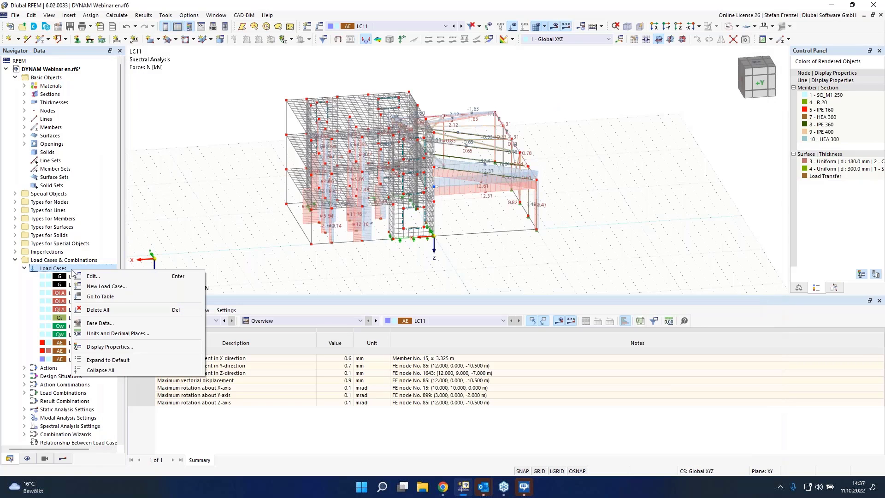
{"action": "left_click", "coordinate": [84, 276]}
{"action": "left_click", "coordinate": [239, 85]}
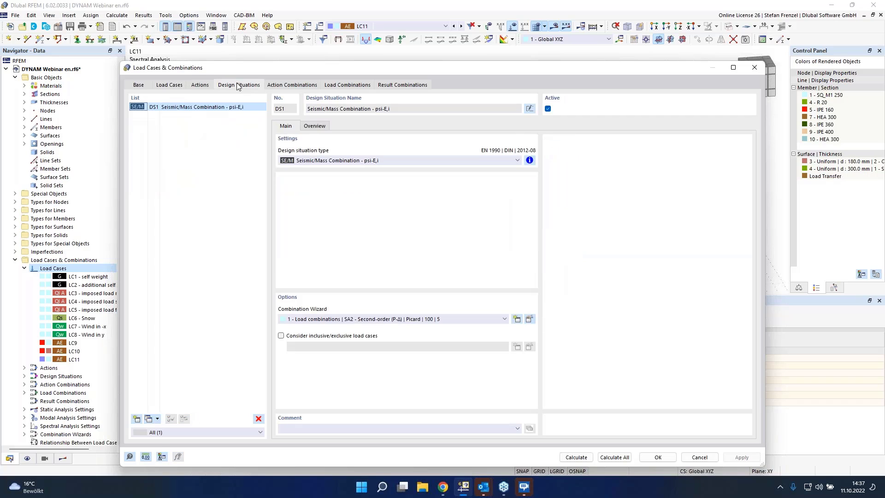
{"action": "left_click", "coordinate": [137, 419]}
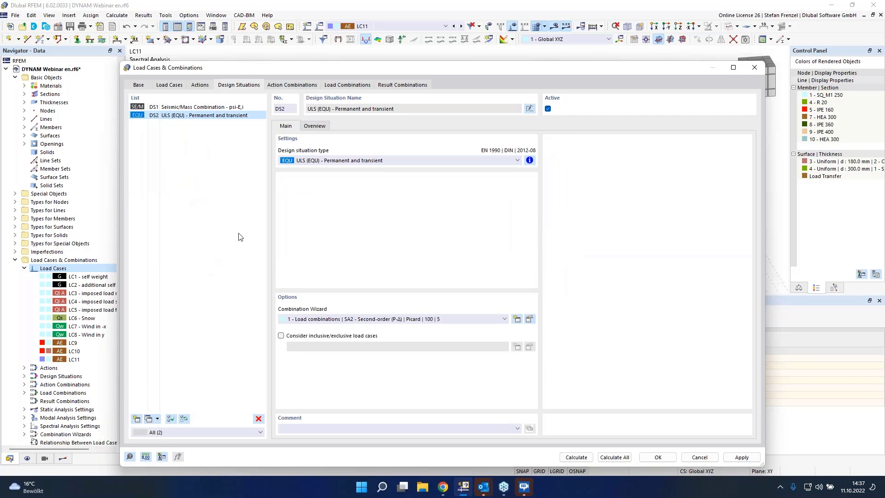
{"action": "left_click", "coordinate": [359, 160]}
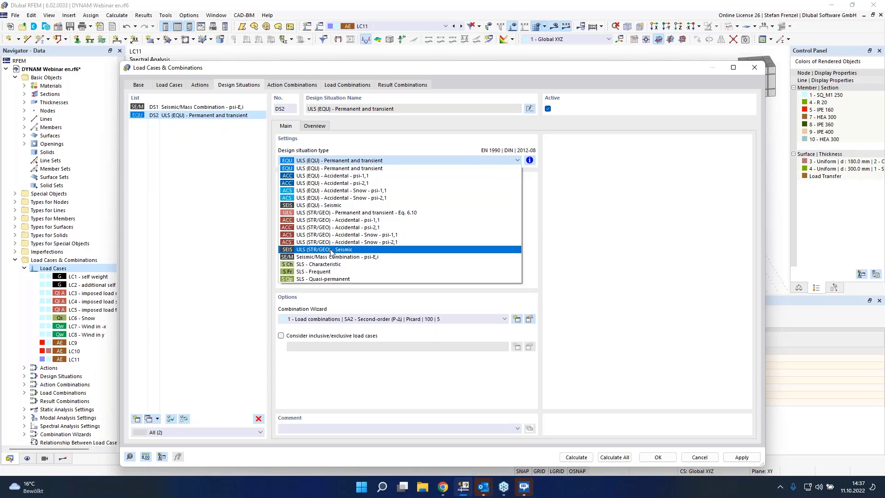
{"action": "left_click", "coordinate": [331, 250]}
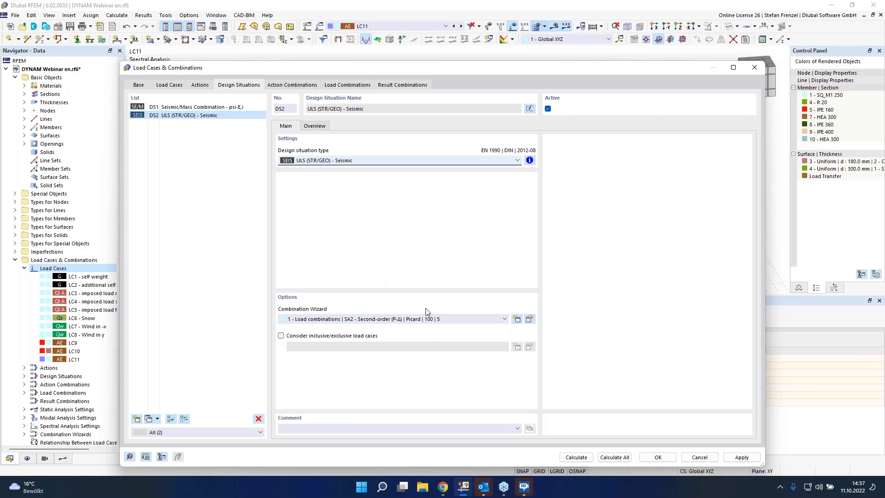
{"action": "left_click", "coordinate": [425, 322]}
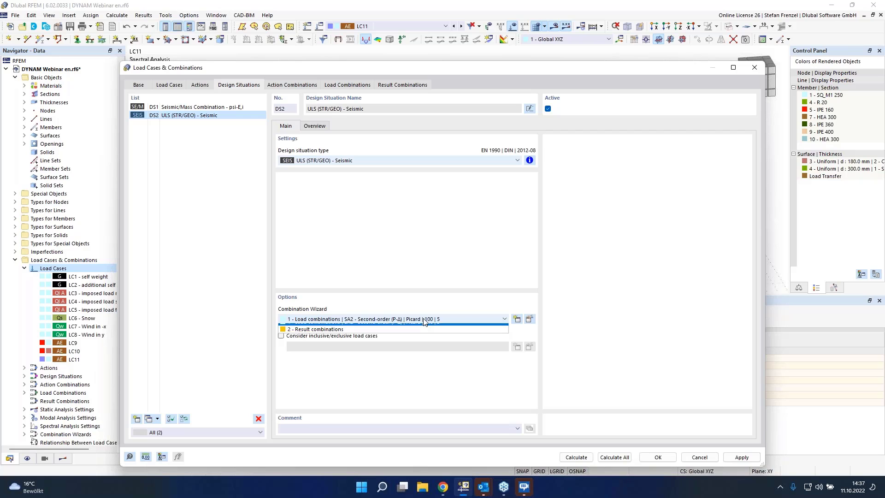
{"action": "left_click", "coordinate": [405, 340]}
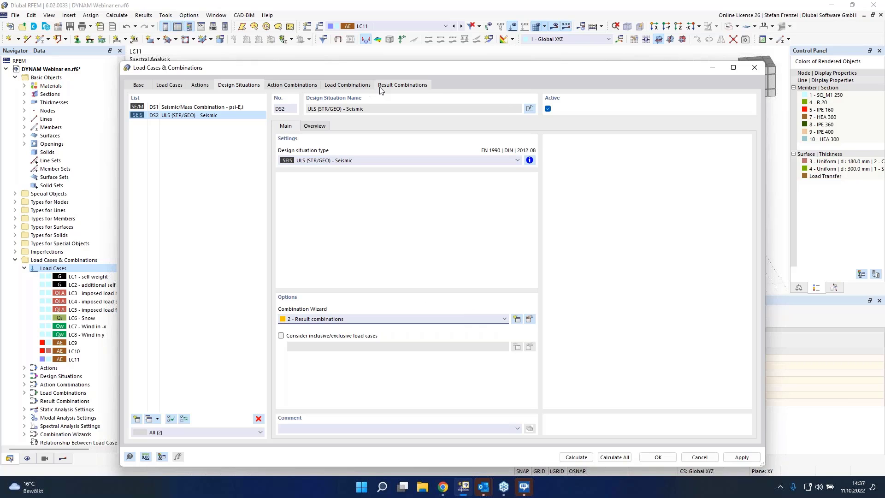
- Examine the load cases assigned to result combination RC1 and the sub-result choices available for LC11
{"action": "left_click", "coordinate": [402, 85]}
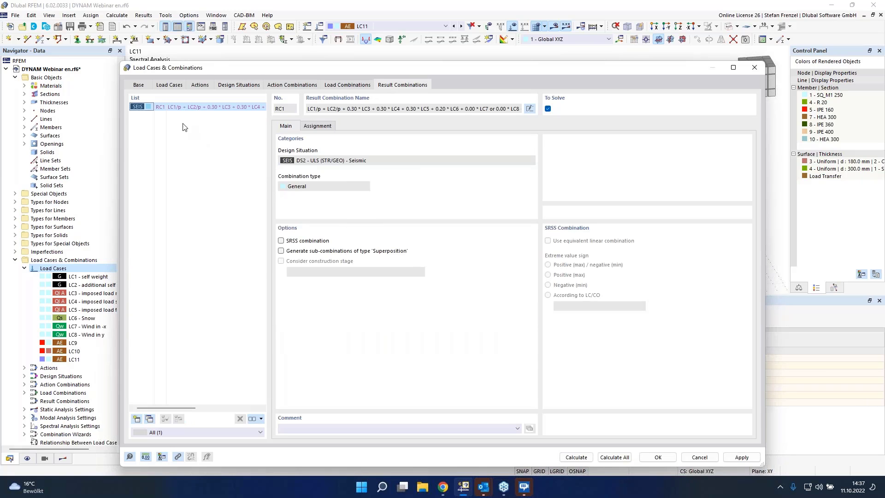
{"action": "left_click", "coordinate": [319, 126]}
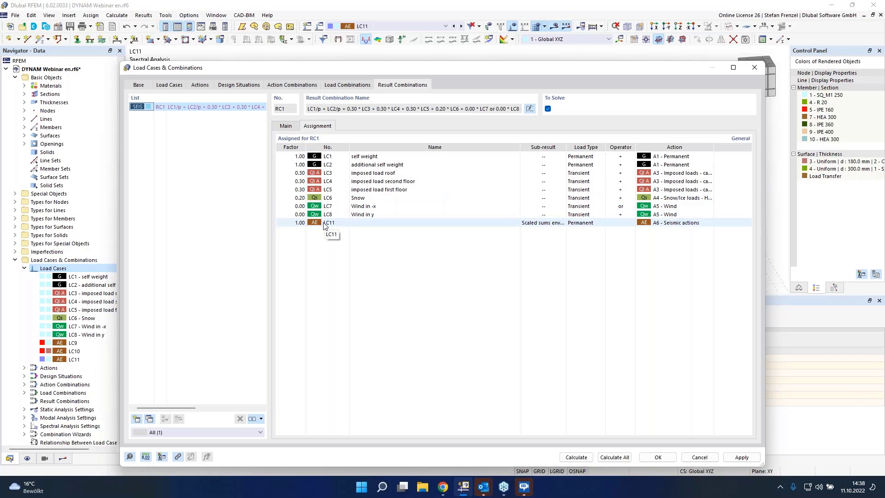
{"action": "left_click", "coordinate": [544, 225]}
{"action": "left_click", "coordinate": [563, 223]}
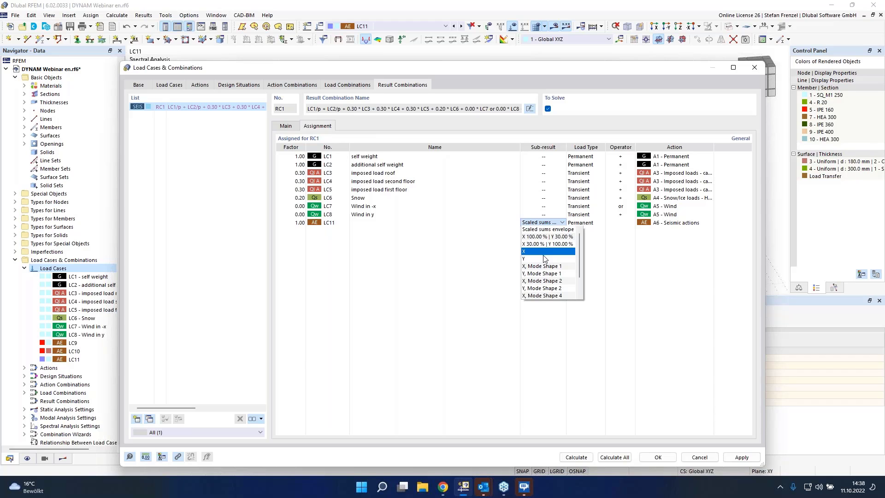
{"action": "left_click", "coordinate": [485, 253]}
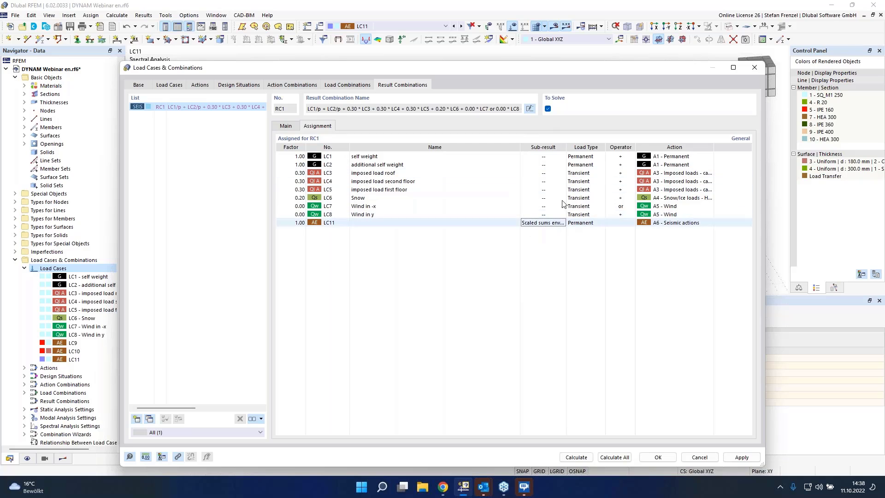
- Turn off sub-results for the result combinations and check the assignment of RC1
{"action": "left_click", "coordinate": [138, 86]}
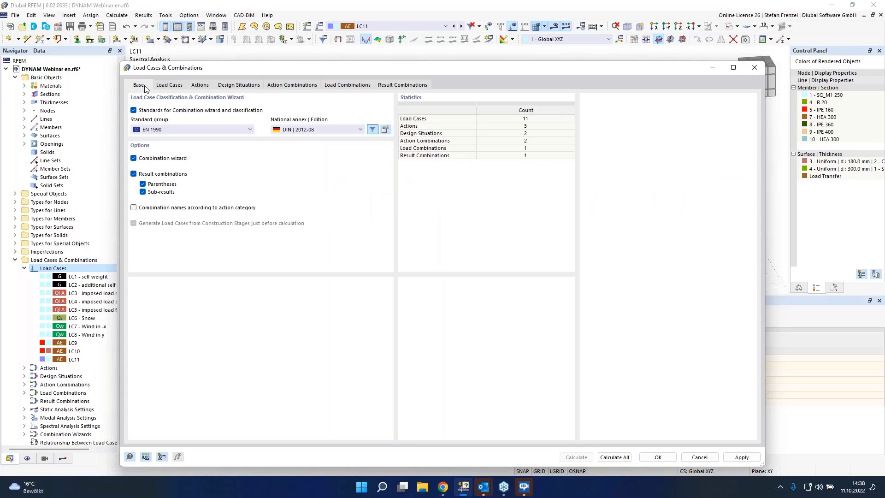
{"action": "left_click", "coordinate": [142, 192]}
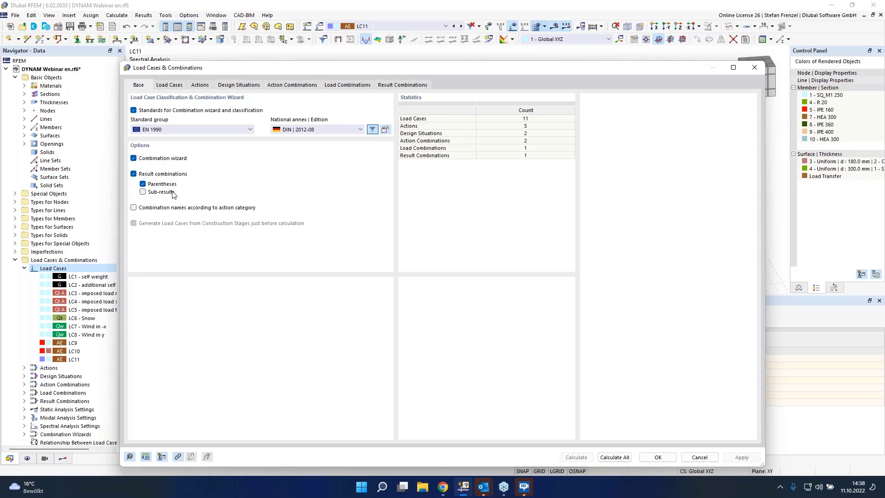
{"action": "left_click", "coordinate": [403, 85]}
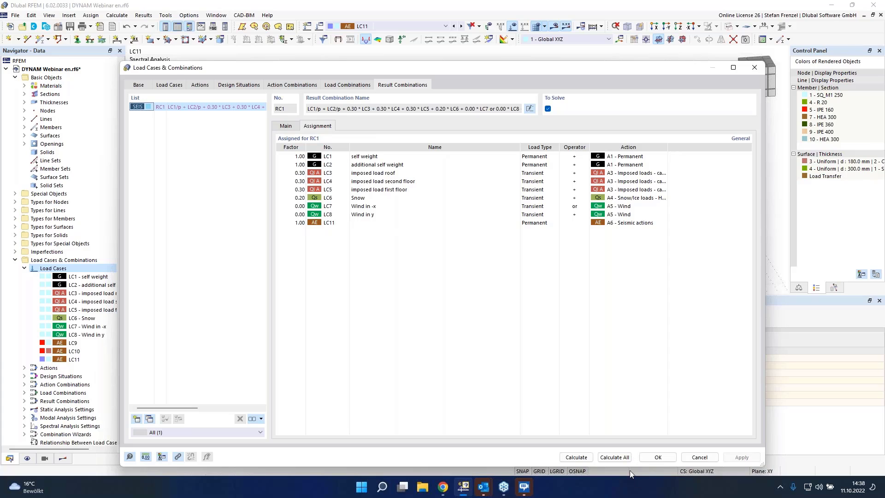
- Calculate all load cases and combinations and display the results of result combination RC1
{"action": "left_click", "coordinate": [612, 458]}
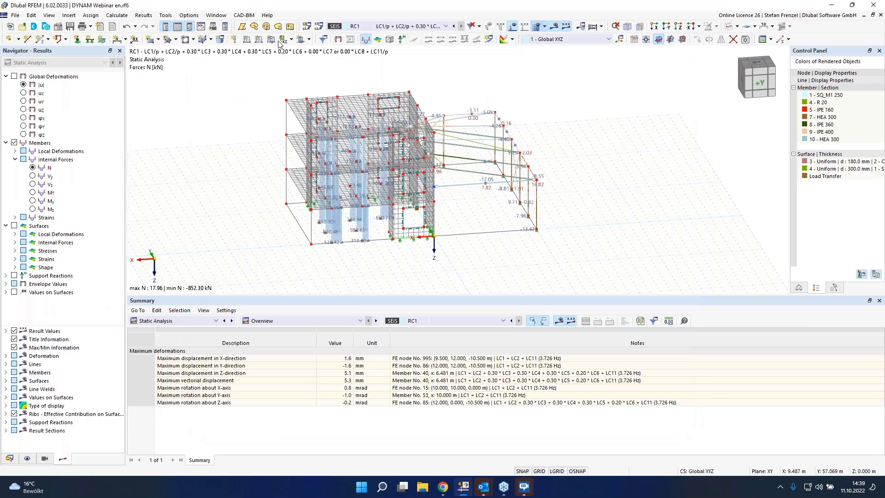
{"action": "left_click", "coordinate": [407, 26]}
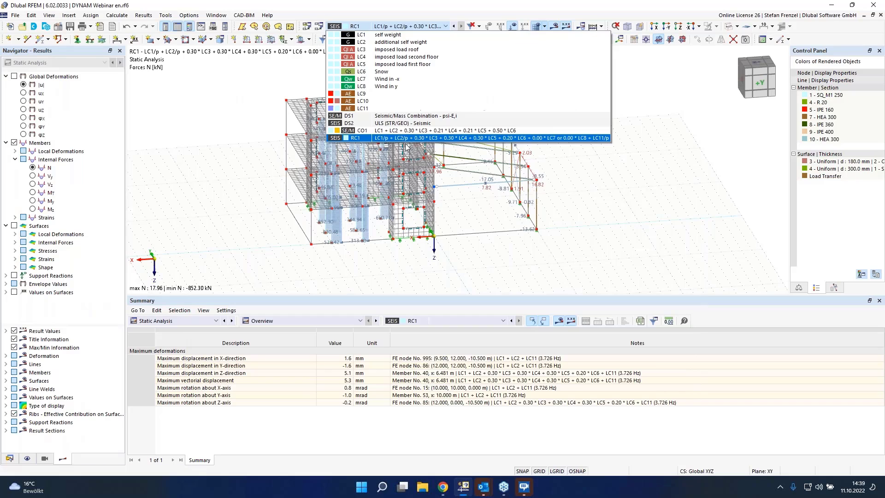
{"action": "left_click", "coordinate": [406, 139]}
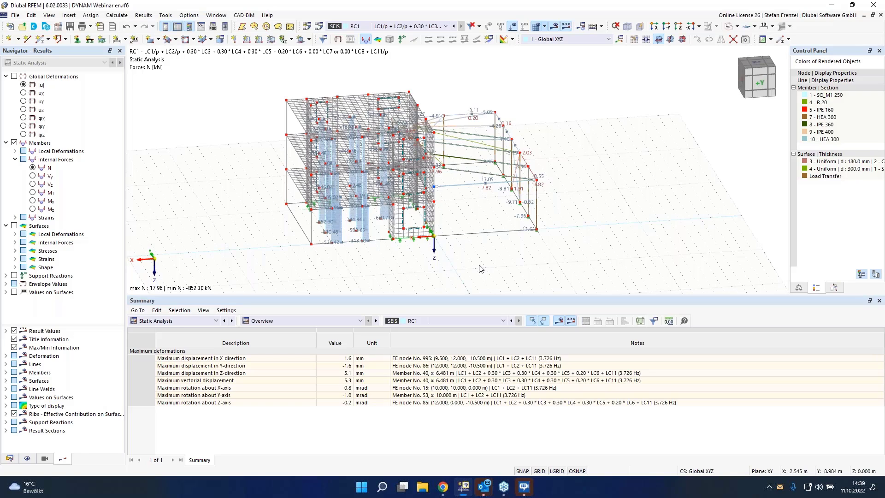
- Add design situation DS3 of type ULS (STR/GEO) - Permanent and transient - Eq. 6.10
{"action": "left_click", "coordinate": [10, 458]}
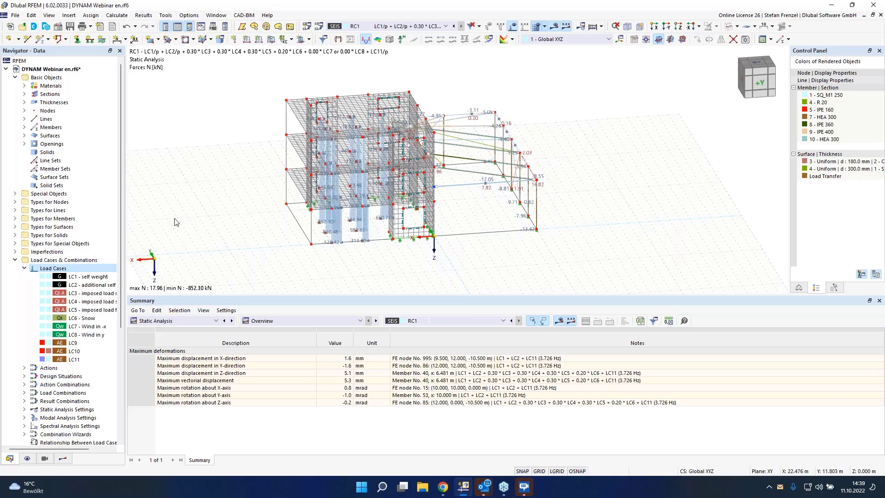
{"action": "right_click", "coordinate": [69, 268]}
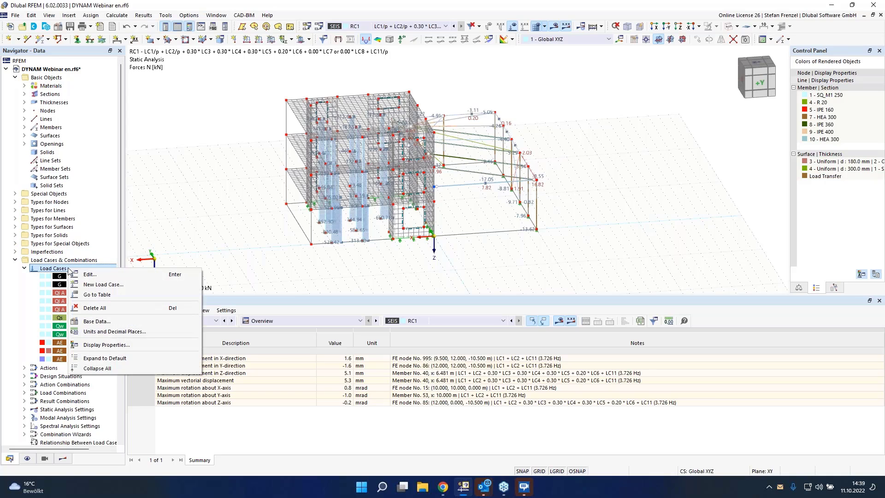
{"action": "left_click", "coordinate": [84, 276]}
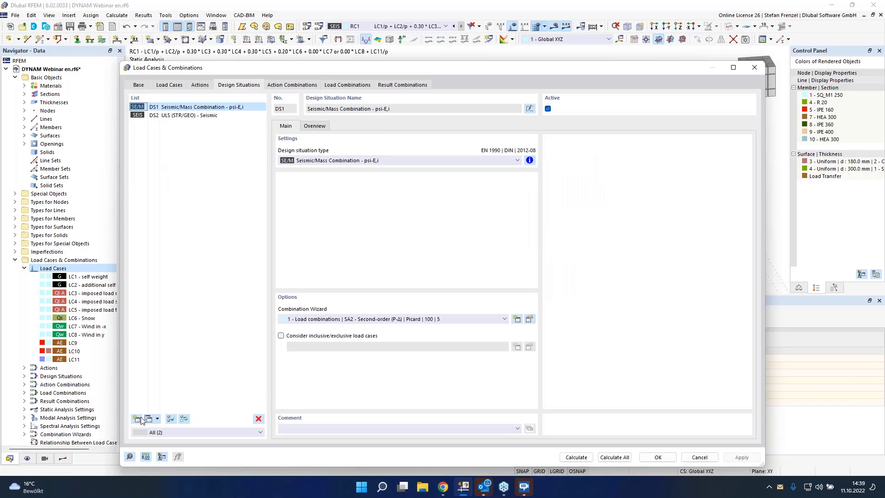
{"action": "left_click", "coordinate": [137, 419]}
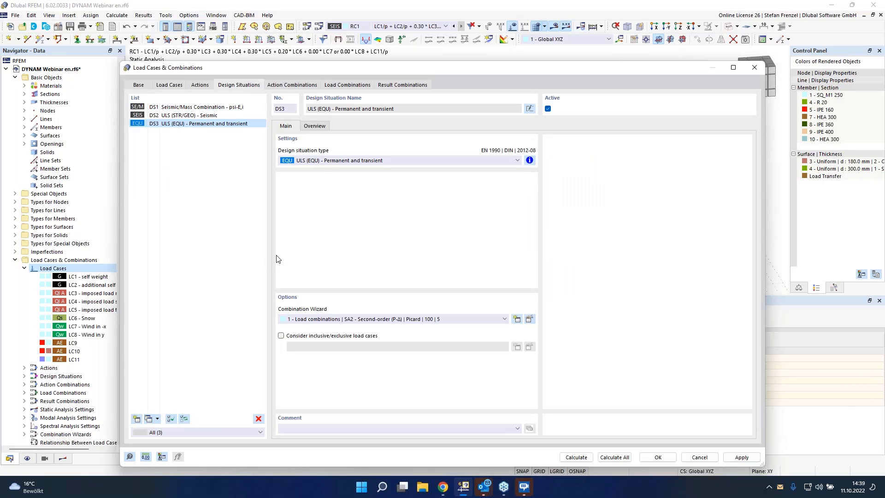
{"action": "left_click", "coordinate": [325, 163]}
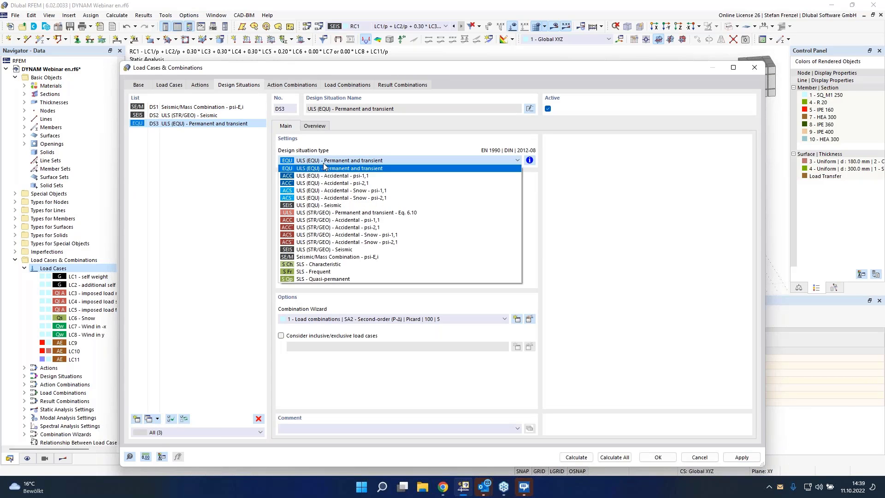
{"action": "left_click", "coordinate": [358, 213]}
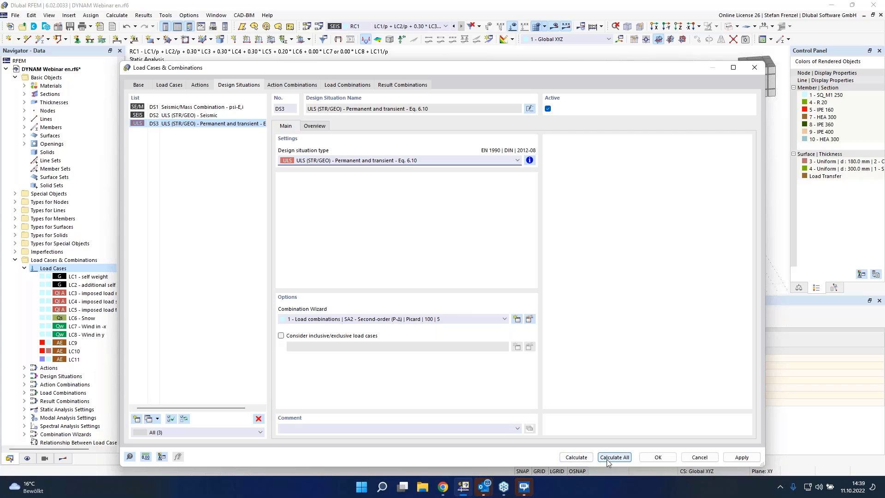
- Check the generated action, load and result combinations for the design situations and calculate them all
{"action": "left_click", "coordinate": [290, 89]}
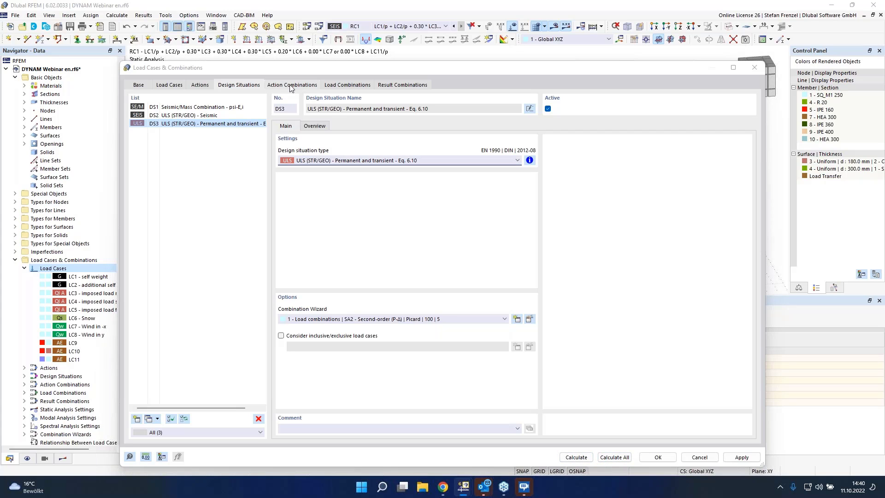
{"action": "left_click", "coordinate": [347, 84]}
{"action": "left_click", "coordinate": [402, 85]}
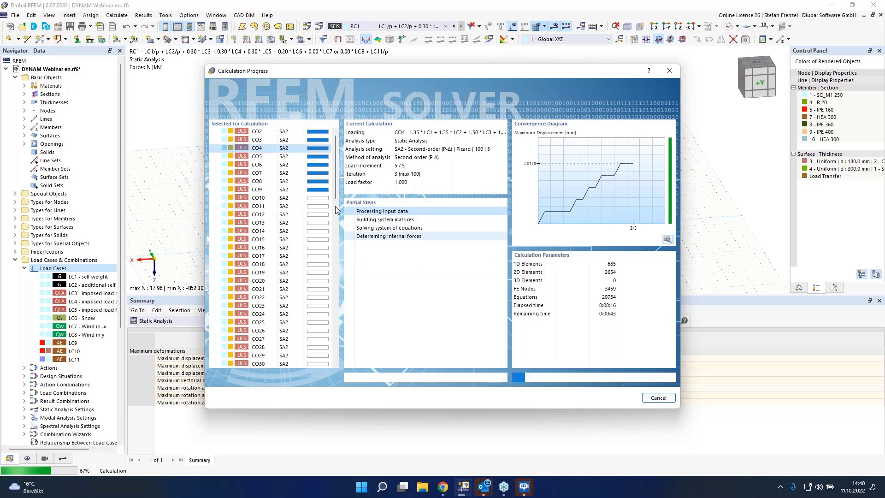
{"action": "scroll", "coordinate": [335, 186], "scroll_direction": "down", "scroll_amount": 15}
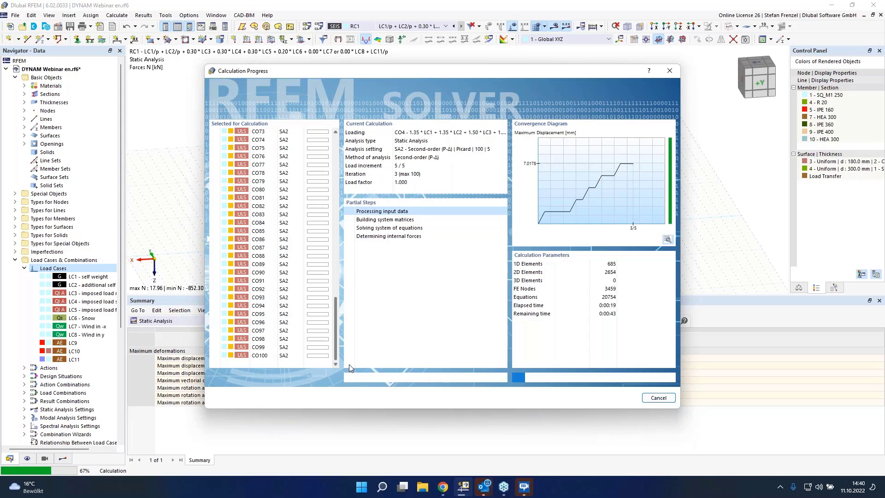
{"action": "scroll", "coordinate": [341, 254], "scroll_direction": "up", "scroll_amount": 15}
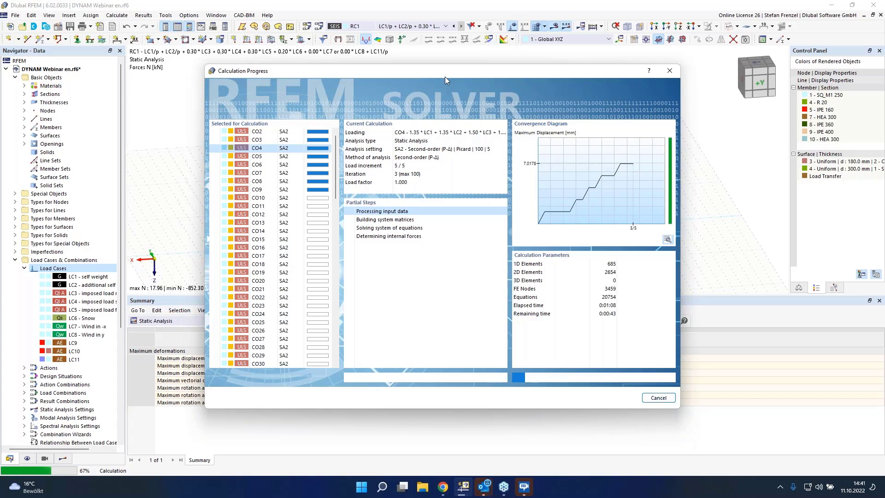
{"action": "left_click_drag", "start_coordinate": [444, 77], "coordinate": [470, 235]}
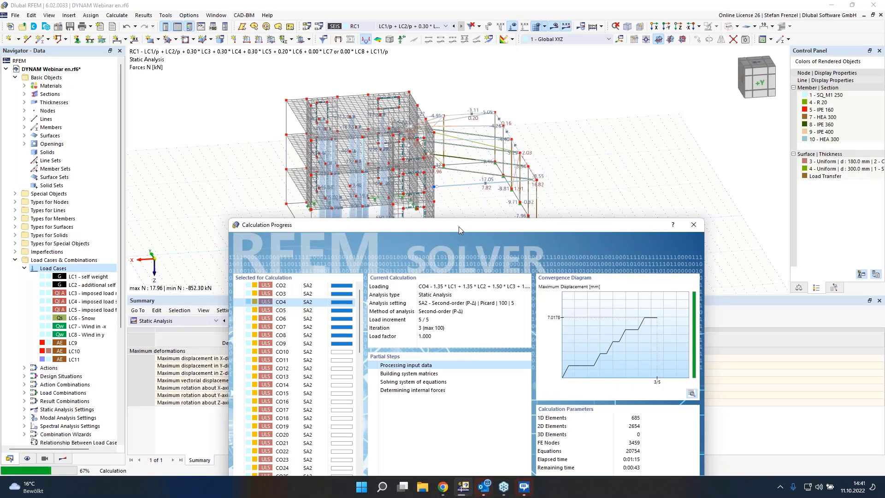
{"action": "left_click_drag", "start_coordinate": [459, 229], "coordinate": [439, 53]}
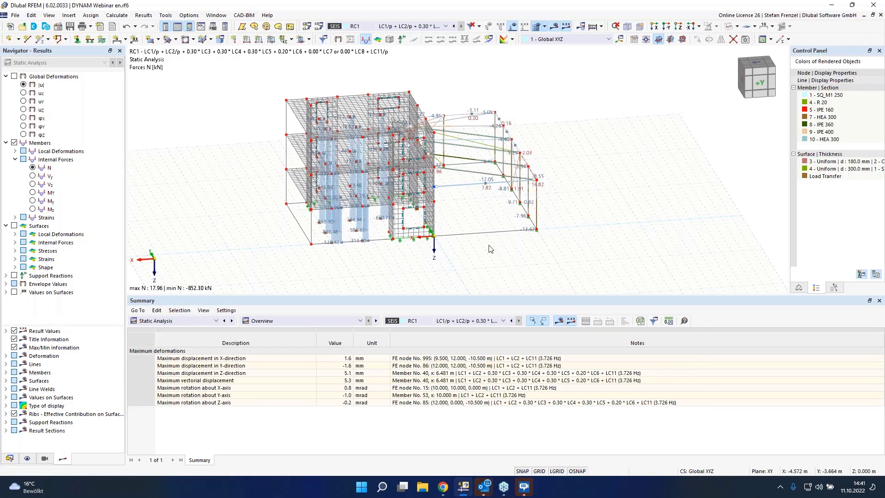
- Display the member axial forces N of design situation DS3 and view the model from several sides
{"action": "middle_click_drag", "start_coordinate": [581, 132], "coordinate": [368, 137]}
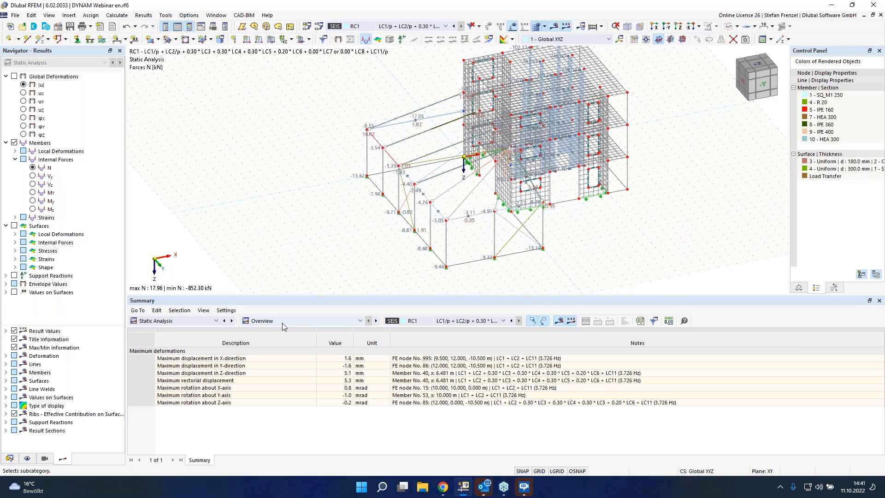
{"action": "scroll", "coordinate": [368, 141], "scroll_direction": "down", "scroll_amount": 1}
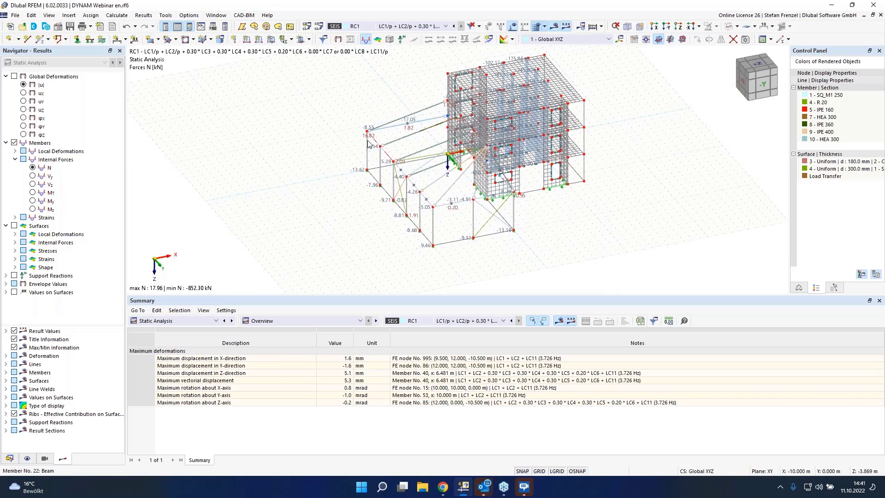
{"action": "middle_click_drag", "start_coordinate": [630, 70], "coordinate": [507, 107]}
{"action": "left_click", "coordinate": [503, 321]}
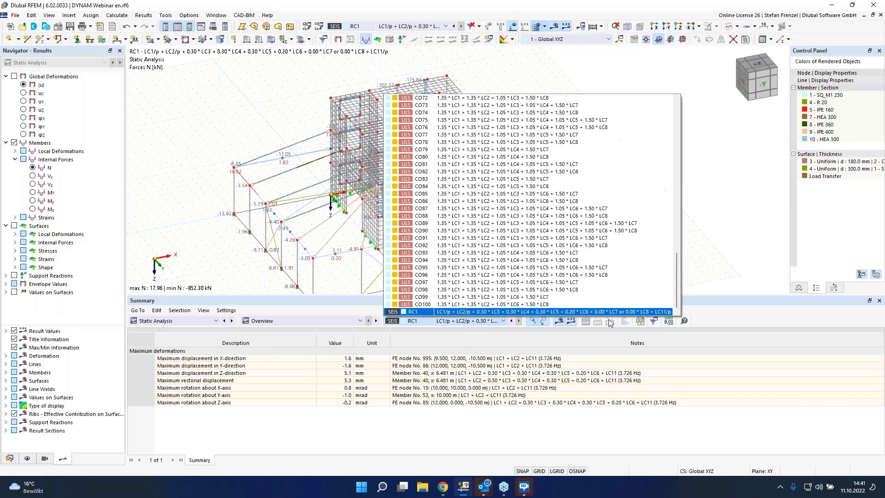
{"action": "left_click_drag", "start_coordinate": [678, 298], "coordinate": [676, 110]}
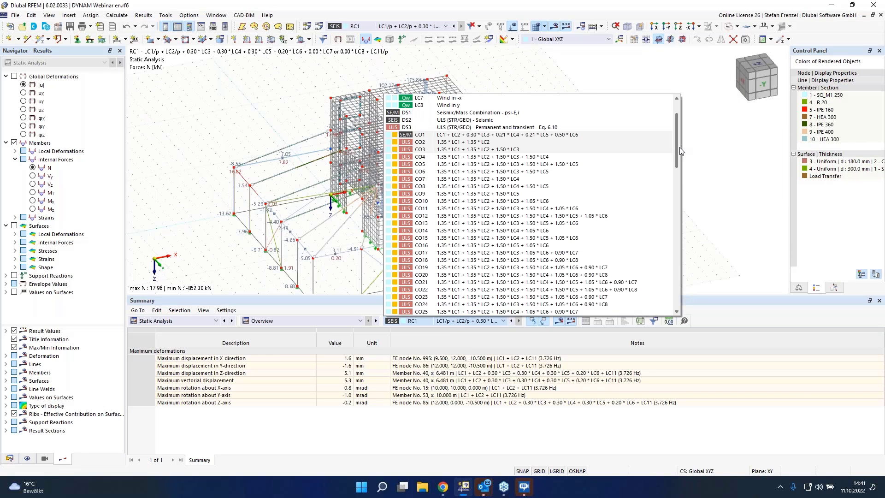
{"action": "left_click", "coordinate": [525, 171]}
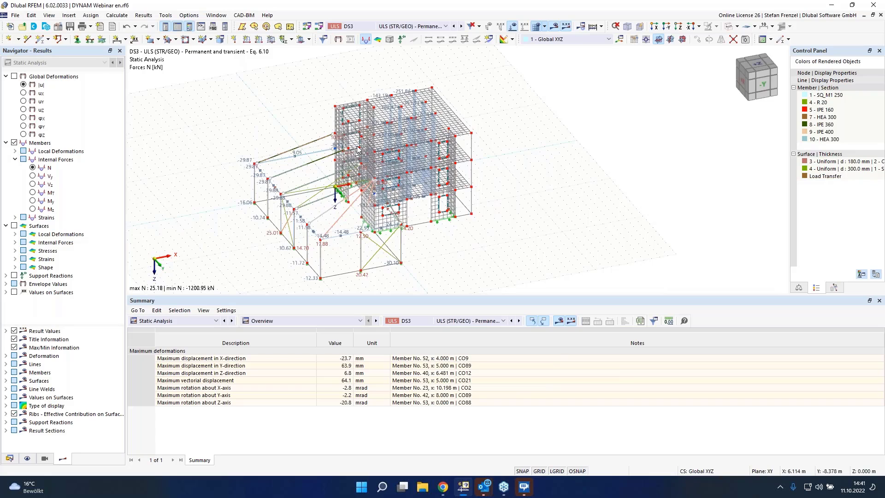
{"action": "middle_click_drag", "start_coordinate": [359, 150], "coordinate": [364, 144]}
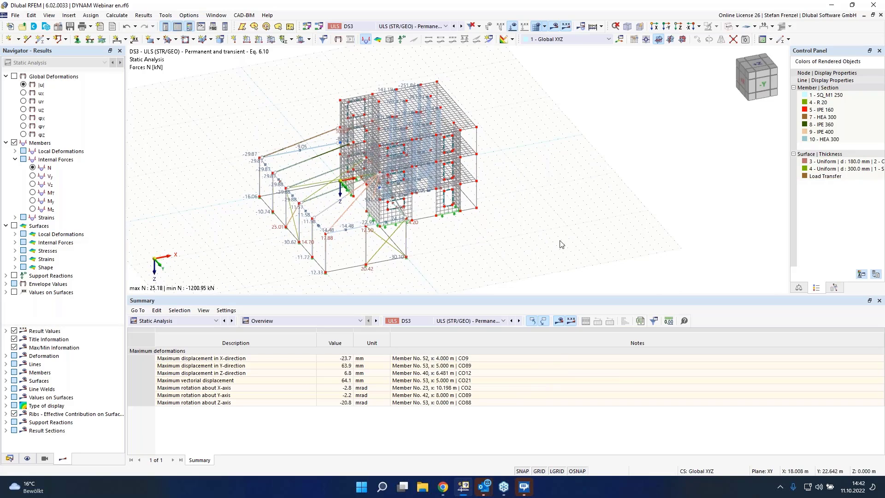
{"action": "middle_click_drag", "start_coordinate": [588, 208], "coordinate": [429, 212], "text": "ctrl"}
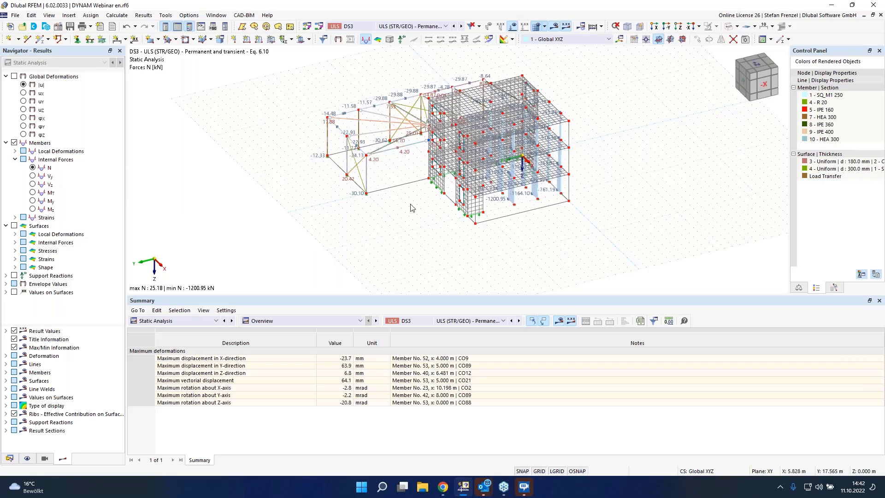
- Examine the member types offered for a new member on vertical lines 185-187, including Result Beam, and cancel without changes
{"action": "left_click", "coordinate": [9, 458]}
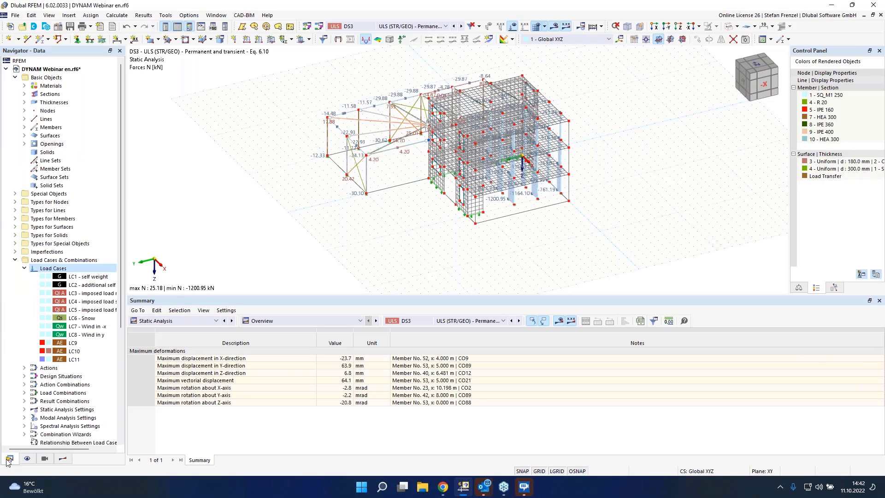
{"action": "left_click", "coordinate": [16, 259]}
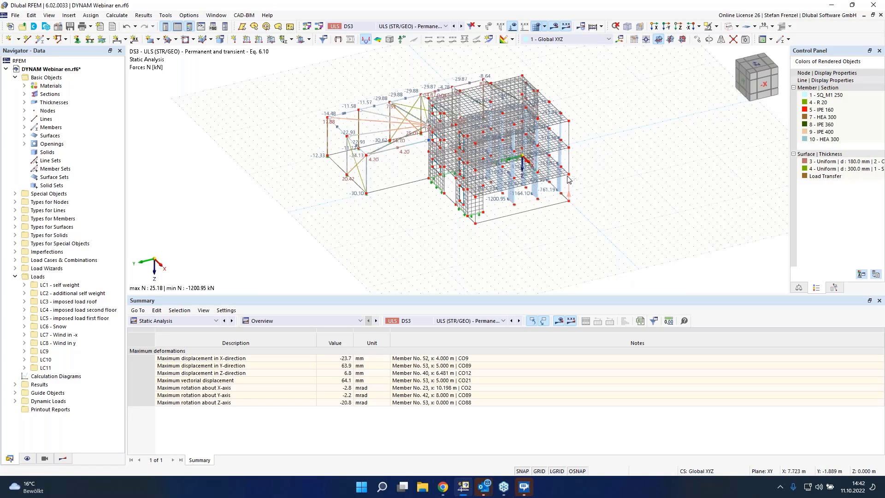
{"action": "right_click", "coordinate": [571, 144]}
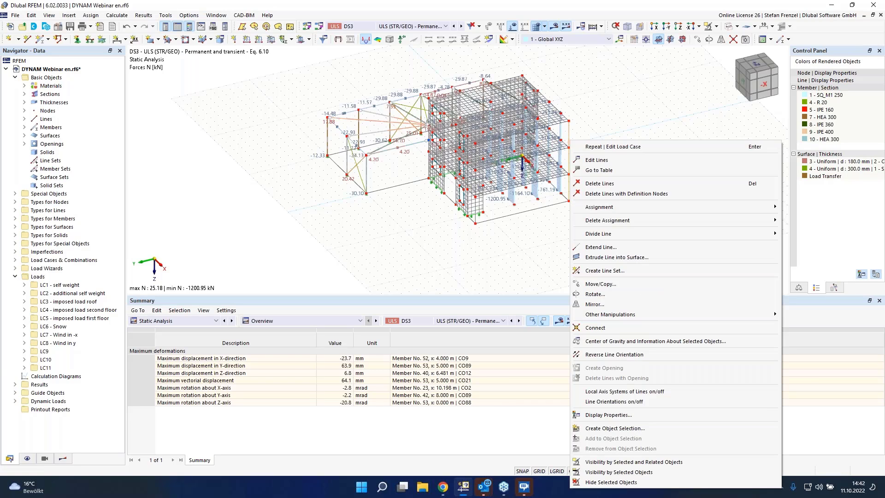
{"action": "left_click", "coordinate": [584, 163]}
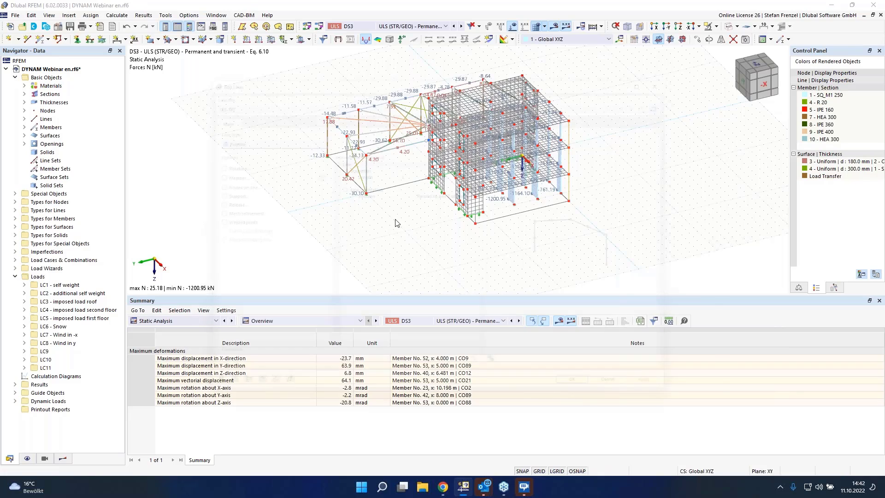
{"action": "left_click", "coordinate": [194, 171]}
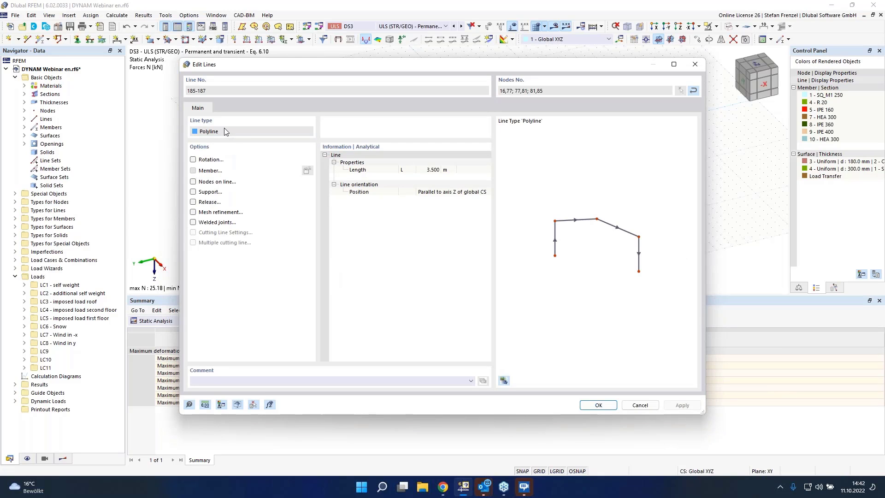
{"action": "left_click", "coordinate": [217, 115]}
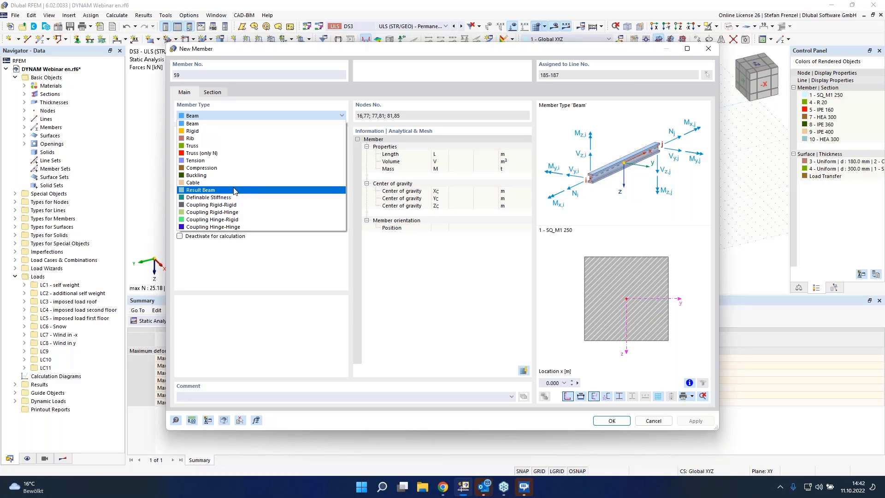
{"action": "left_click", "coordinate": [661, 425]}
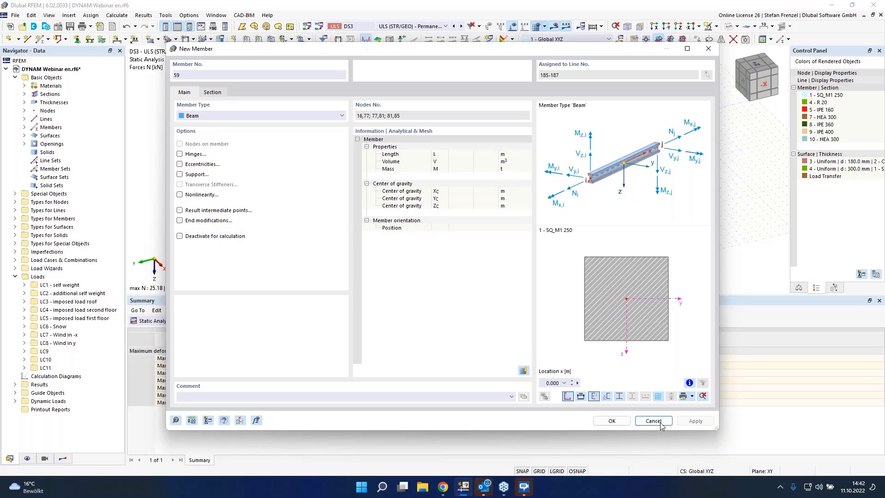
{"action": "left_click", "coordinate": [660, 422]}
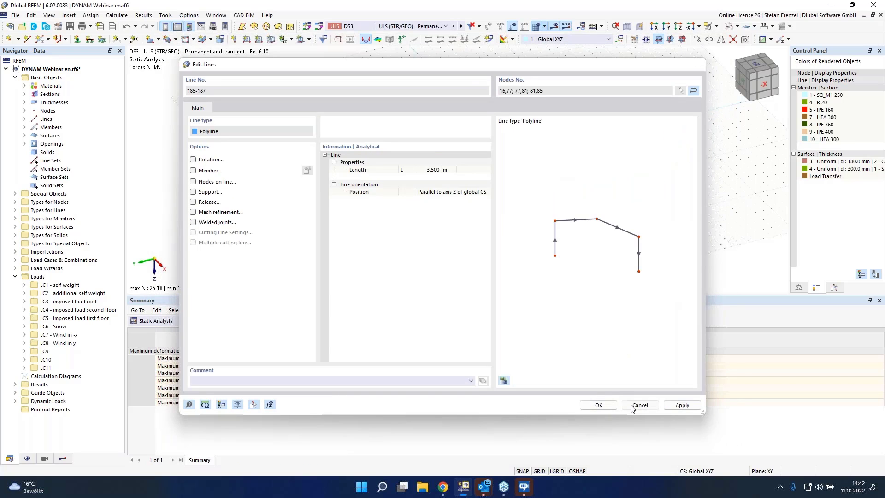
{"action": "left_click", "coordinate": [639, 405]}
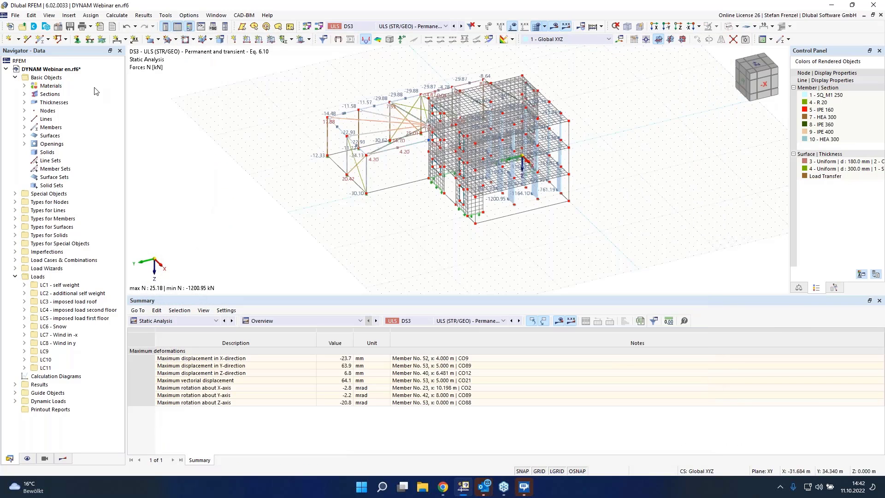
- Activate the Building Model add-on in the model's base data
{"action": "right_click", "coordinate": [56, 69]}
{"action": "left_click", "coordinate": [70, 75]}
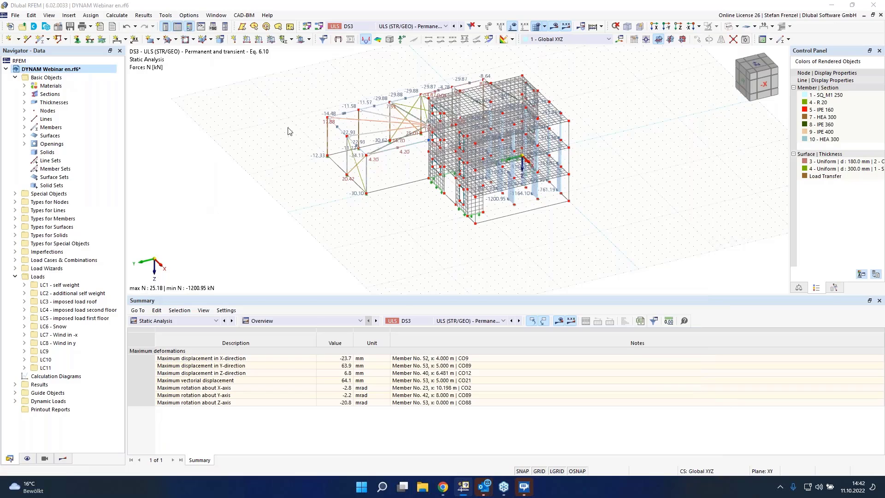
{"action": "left_click", "coordinate": [293, 63]}
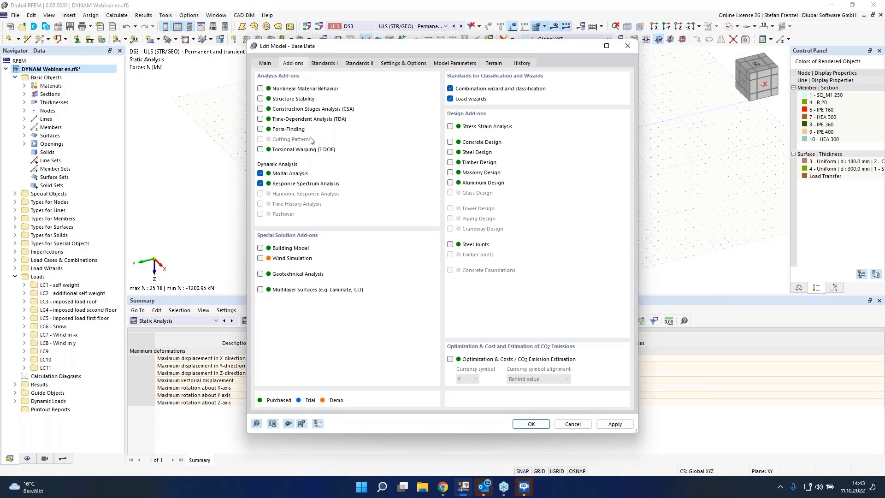
{"action": "left_click", "coordinate": [260, 248]}
{"action": "left_click", "coordinate": [534, 424]}
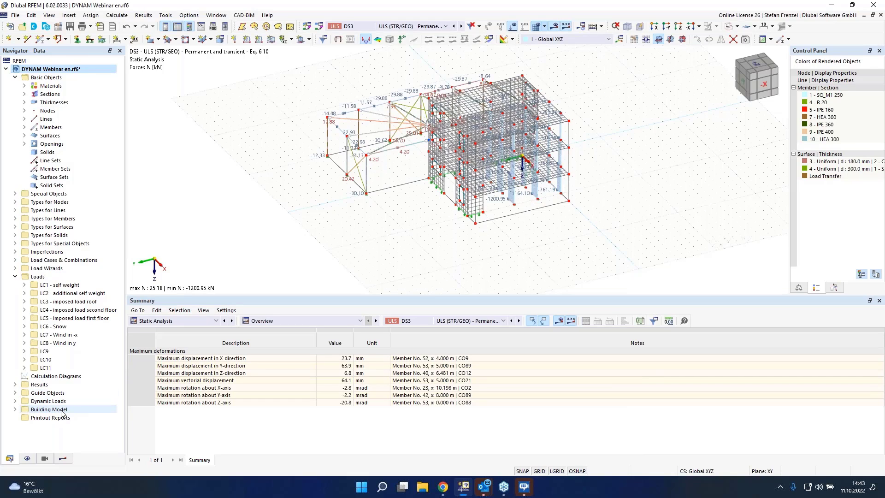
- Create a new building story and show the model in its preview
{"action": "left_click", "coordinate": [15, 409]}
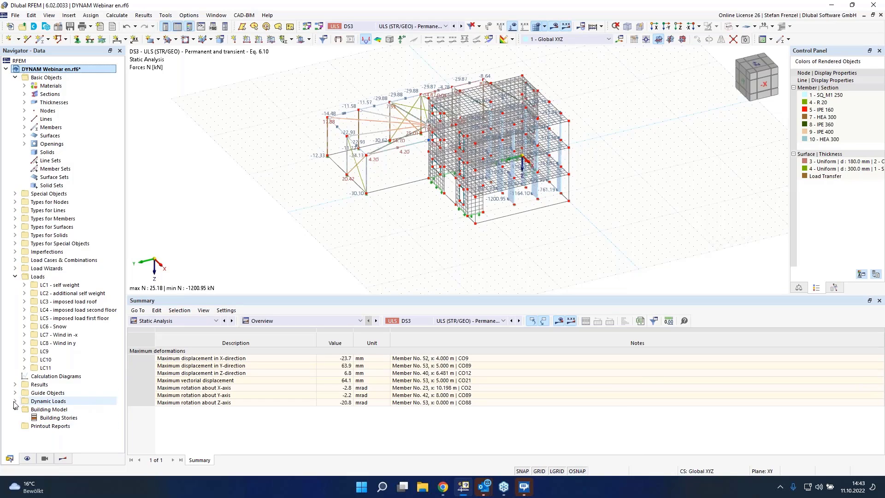
{"action": "left_click", "coordinate": [60, 418]}
{"action": "right_click", "coordinate": [64, 417]}
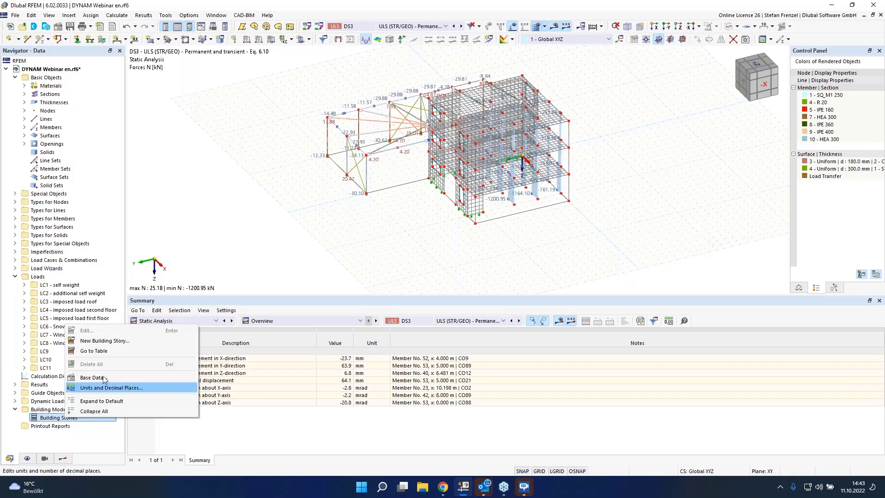
{"action": "left_click", "coordinate": [115, 343]}
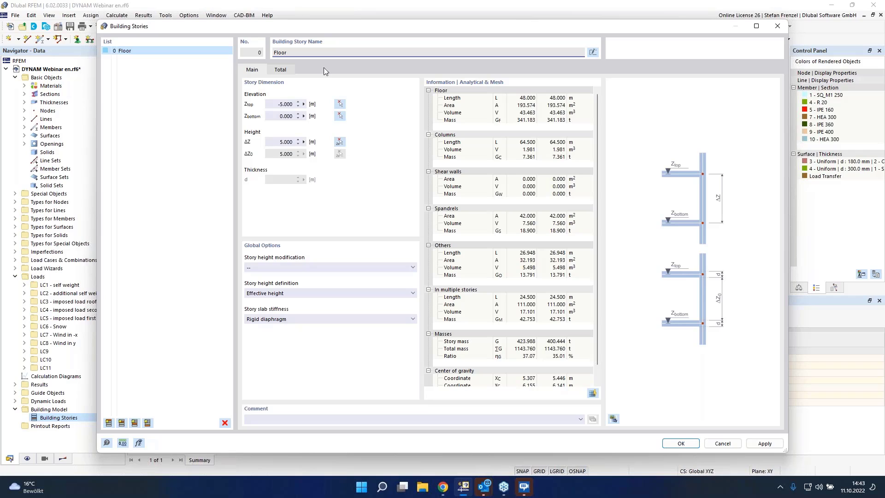
{"action": "left_click_drag", "start_coordinate": [312, 24], "coordinate": [290, 13]}
{"action": "left_click", "coordinate": [588, 407]}
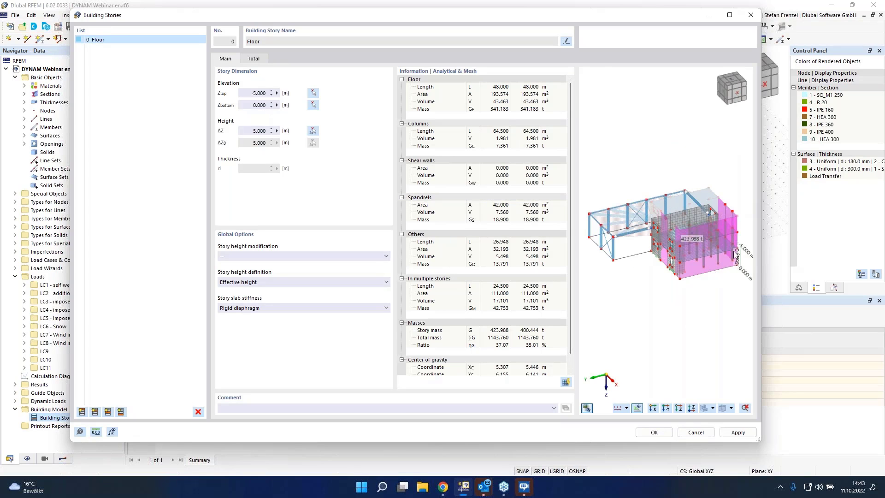
{"action": "scroll", "coordinate": [737, 260], "scroll_direction": "up", "scroll_amount": 3}
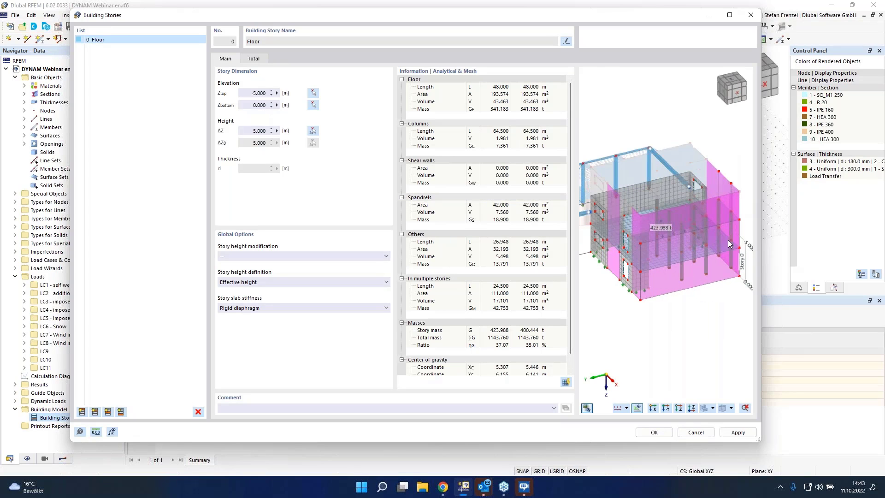
- Set the story height to 3.500 m by picking two points on the model and remove the rigid diaphragm slab stiffness
{"action": "left_click", "coordinate": [313, 130]}
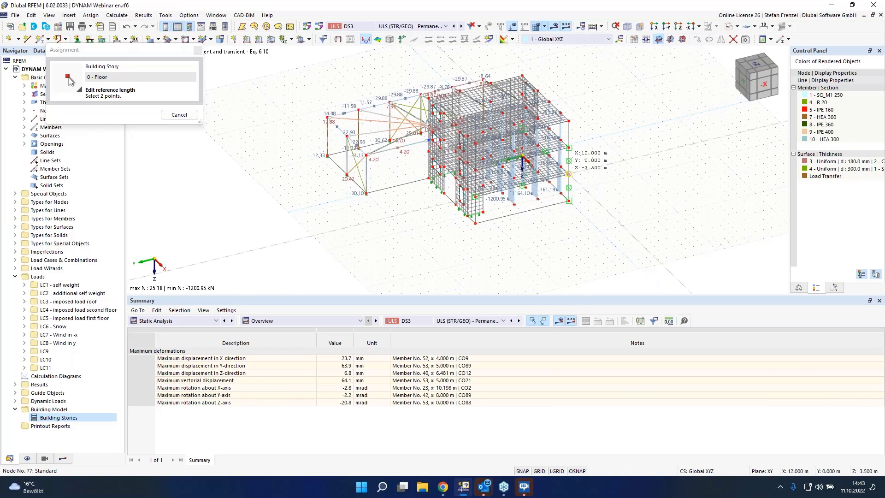
{"action": "left_click", "coordinate": [523, 158]}
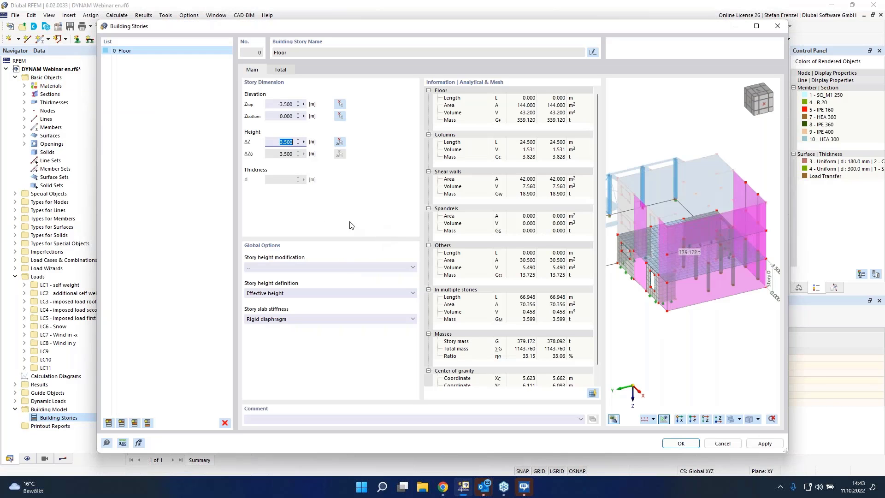
{"action": "left_click", "coordinate": [305, 319]}
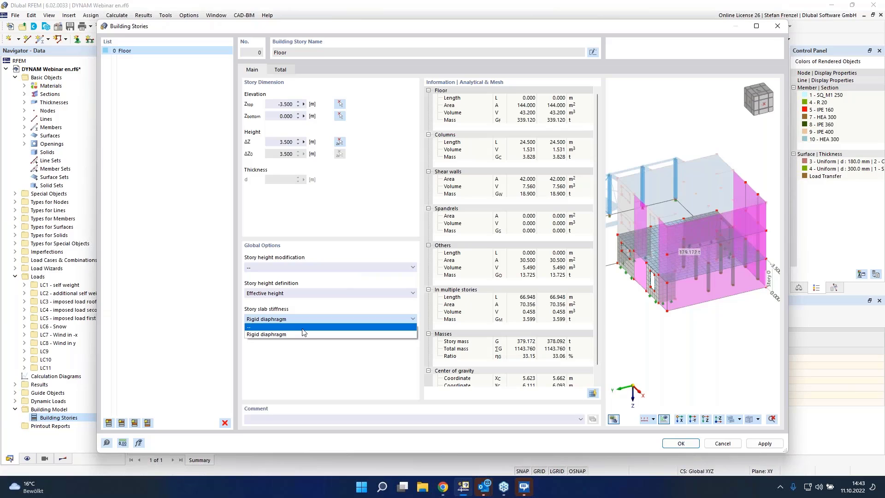
{"action": "left_click", "coordinate": [303, 328]}
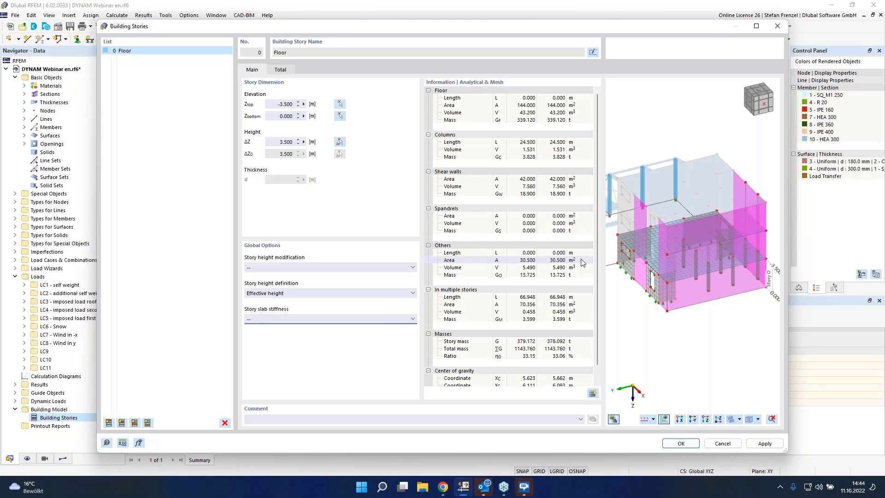
- Add two higher building stories above the existing one
{"action": "left_click", "coordinate": [123, 422]}
{"action": "left_click", "coordinate": [123, 422]}
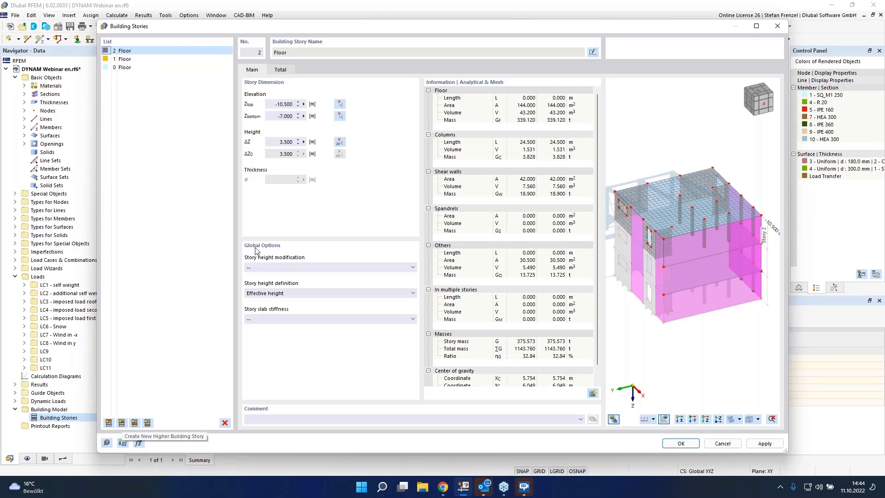
- Confirm the three building stories and view the model with its story levels
{"action": "left_click", "coordinate": [278, 142]}
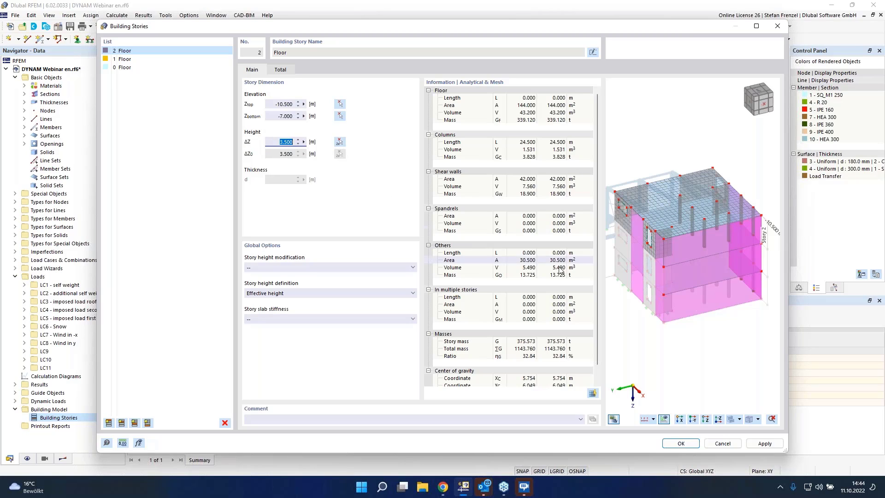
{"action": "left_click", "coordinate": [690, 443]}
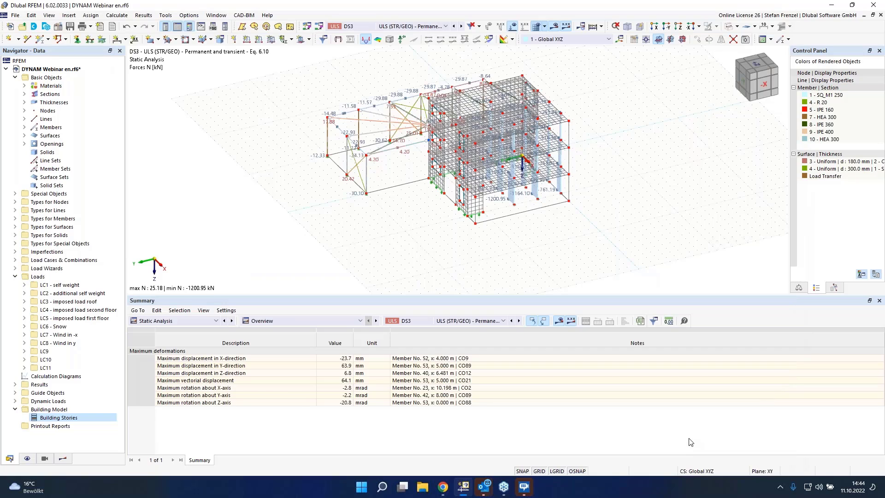
{"action": "middle_click_drag", "start_coordinate": [245, 188], "coordinate": [542, 235], "text": "ctrl"}
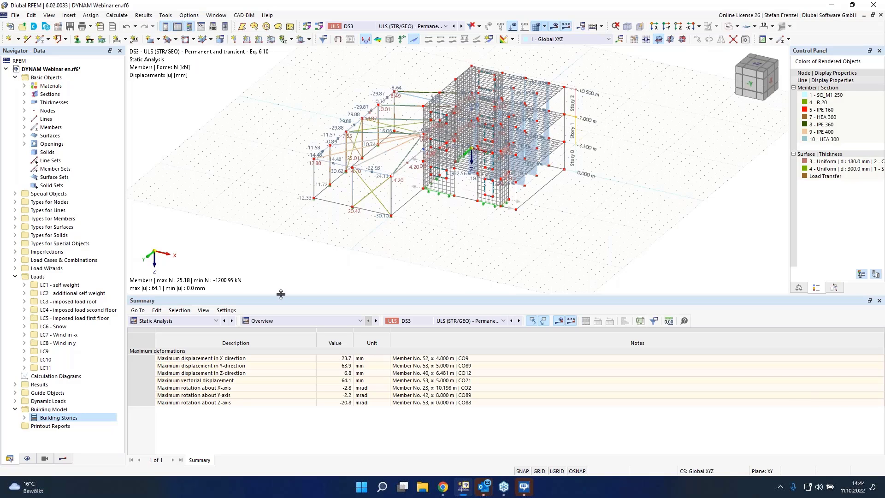
- Show the static analysis results by stories in the results table
{"action": "left_click", "coordinate": [217, 321]}
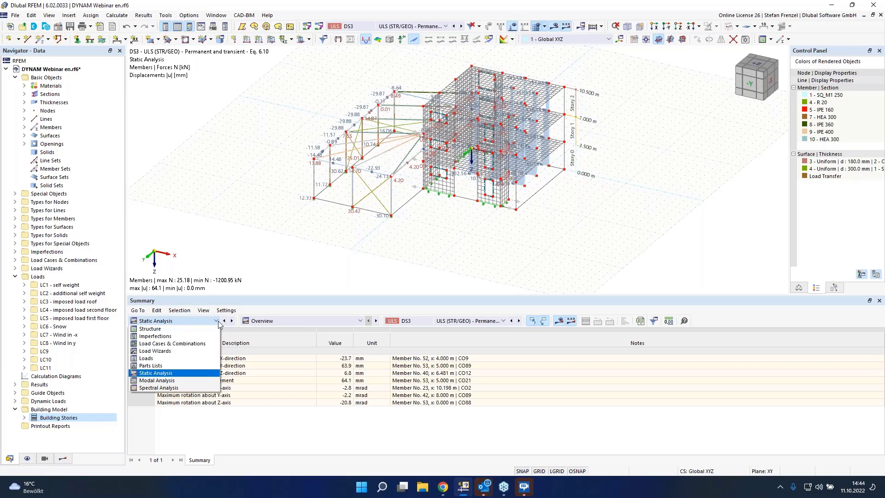
{"action": "left_click", "coordinate": [219, 323]}
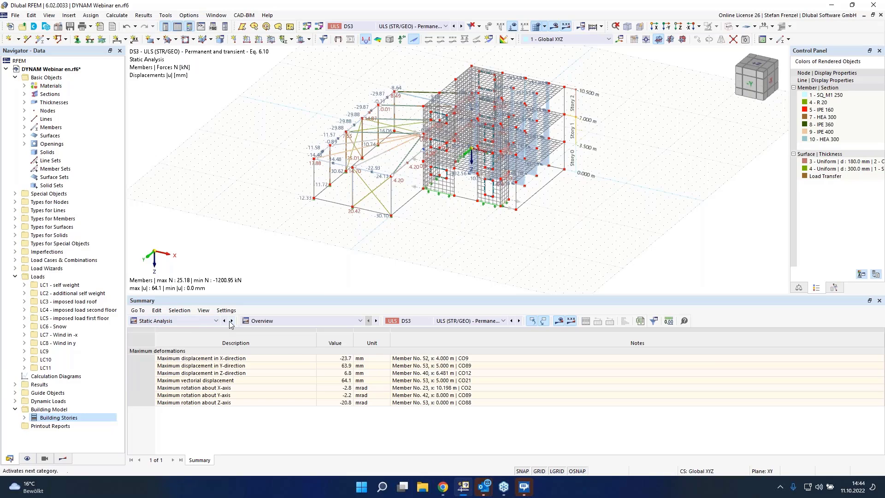
{"action": "left_click", "coordinate": [253, 323]}
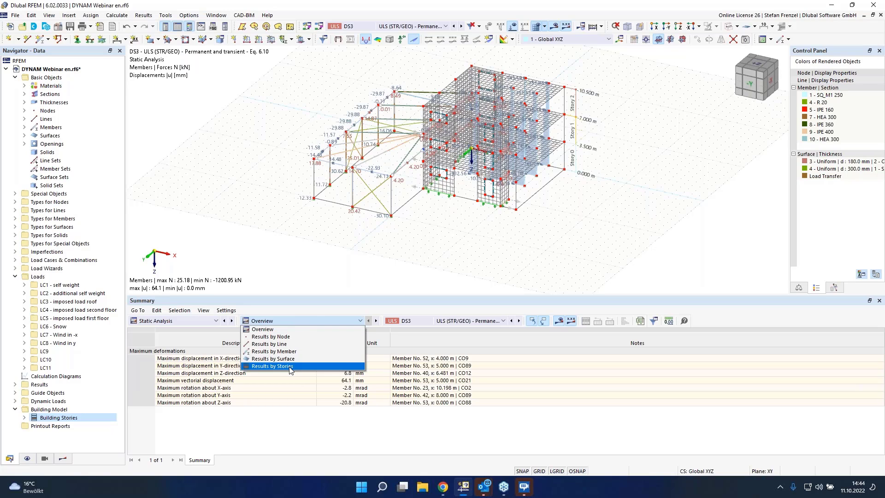
{"action": "left_click", "coordinate": [290, 366]}
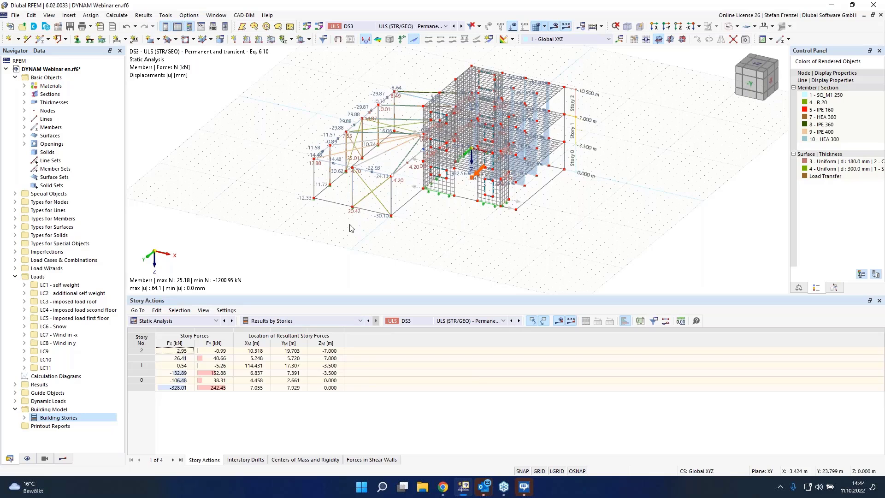
- Examine the X and Y story forces of the lowest story for design situation DS3
{"action": "left_click", "coordinate": [459, 322]}
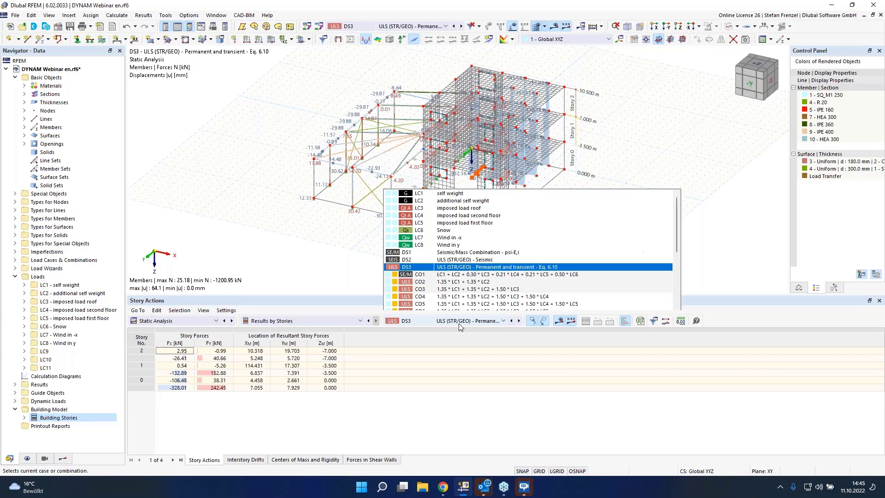
{"action": "left_click", "coordinate": [473, 173]}
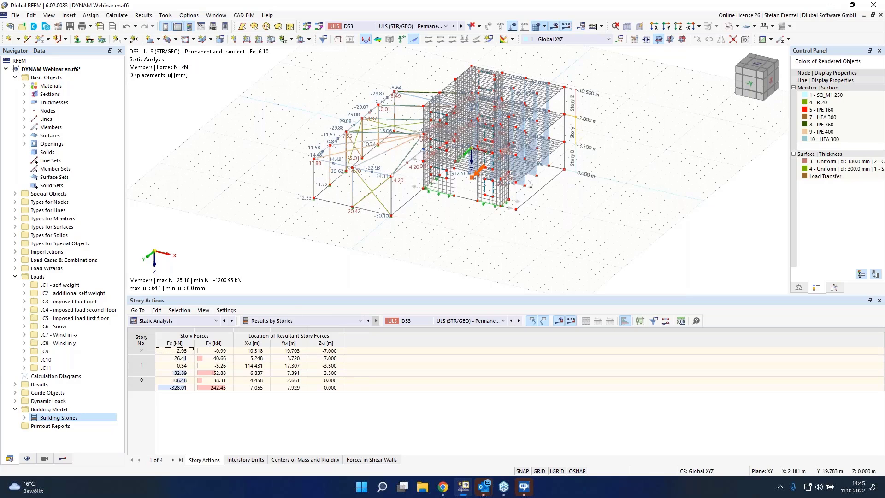
{"action": "scroll", "coordinate": [617, 231], "scroll_direction": "down", "scroll_amount": 1}
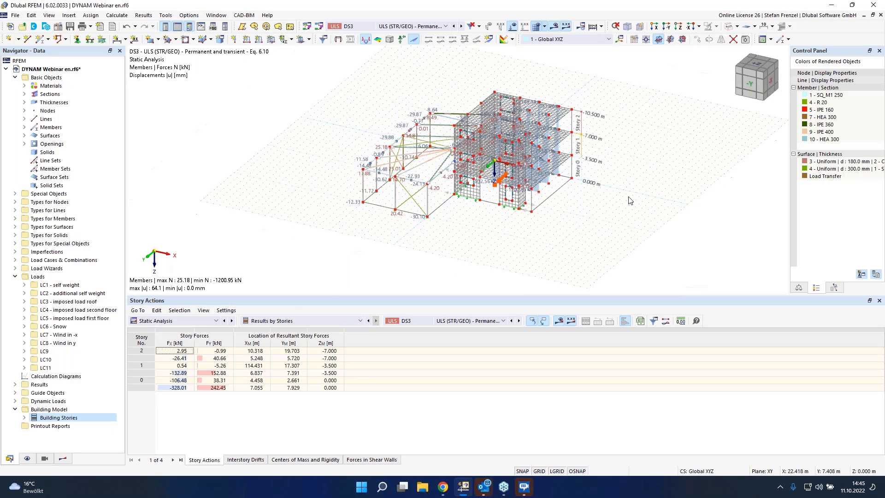
{"action": "scroll", "coordinate": [630, 200], "scroll_direction": "up", "scroll_amount": 1}
{"action": "left_click", "coordinate": [178, 388]}
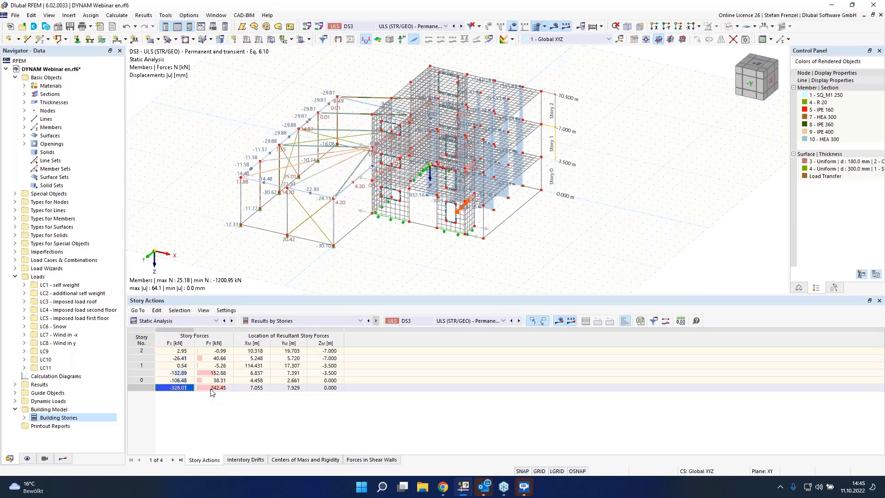
{"action": "key", "text": "Right"}
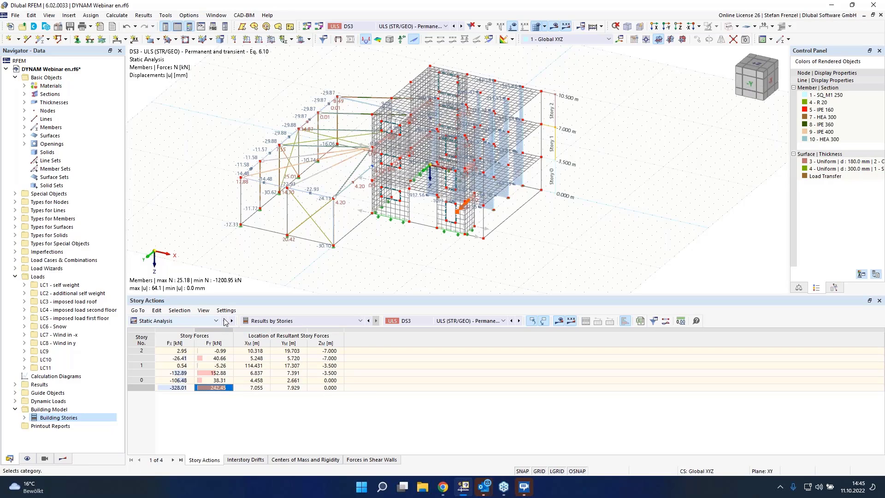
- Switch the story results to seismic design situation DS2 and check the lowest story's X and Y forces
{"action": "left_click", "coordinate": [412, 322]}
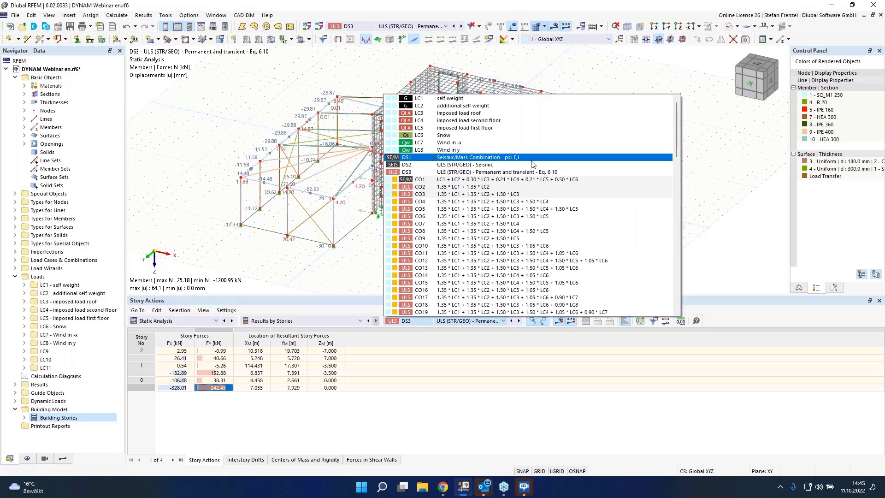
{"action": "left_click", "coordinate": [532, 167]}
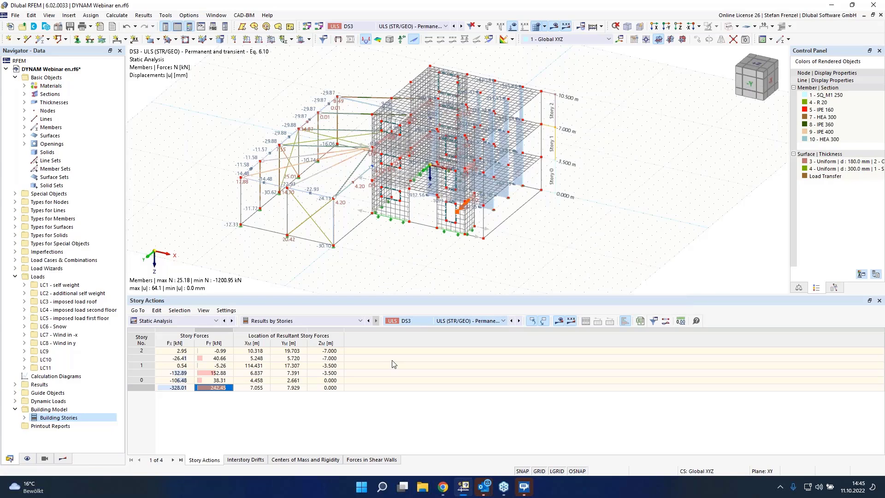
{"action": "left_click", "coordinate": [193, 391]}
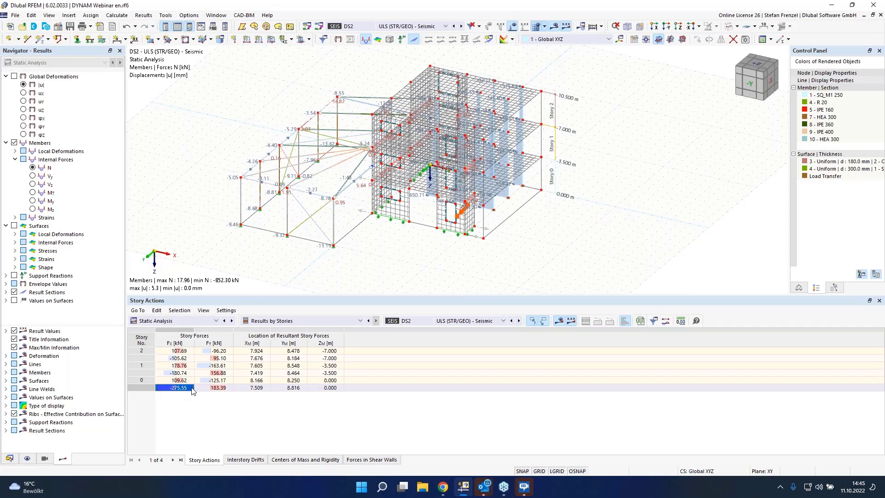
{"action": "left_click", "coordinate": [222, 389]}
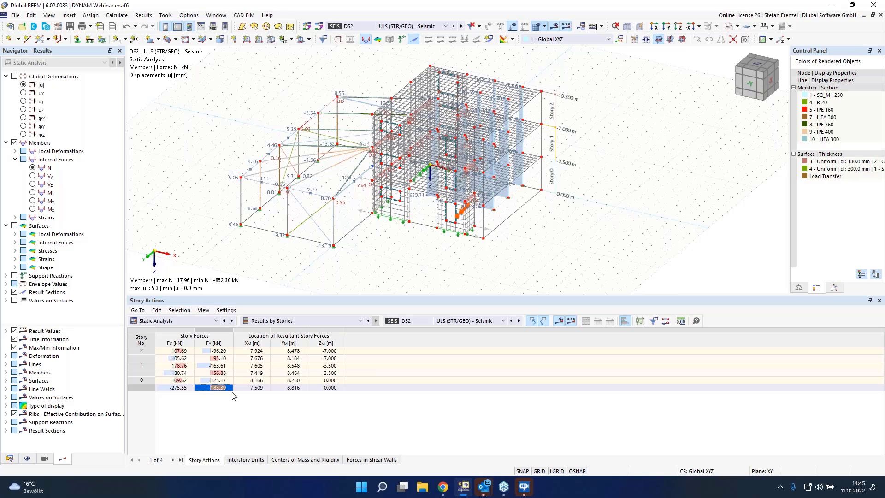
{"action": "left_click", "coordinate": [178, 387]}
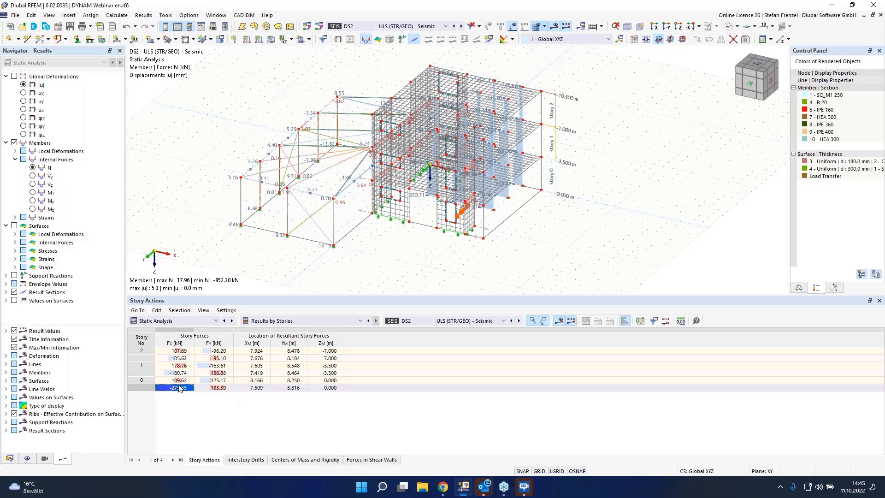
{"action": "left_click", "coordinate": [220, 389]}
{"action": "left_click", "coordinate": [178, 388]}
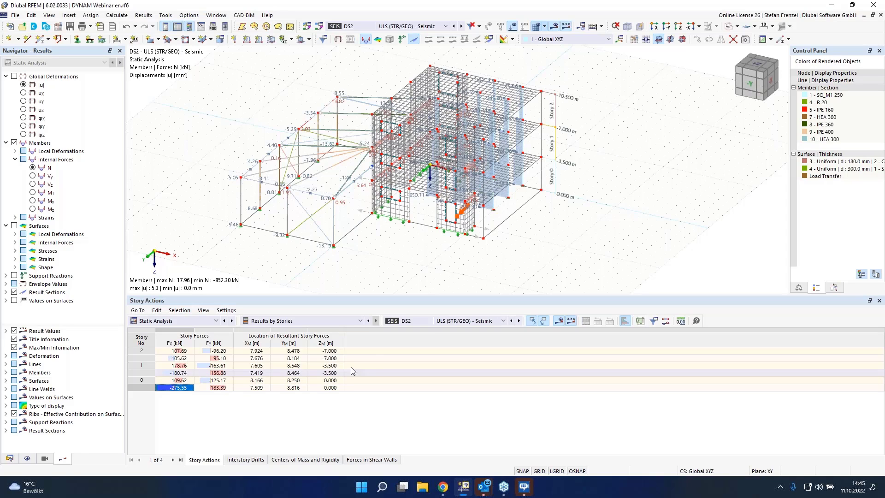
- Return to design situation DS3 and review the interstory drifts, centers of mass and rigidity, and forces in shear walls
{"action": "left_click", "coordinate": [435, 321]}
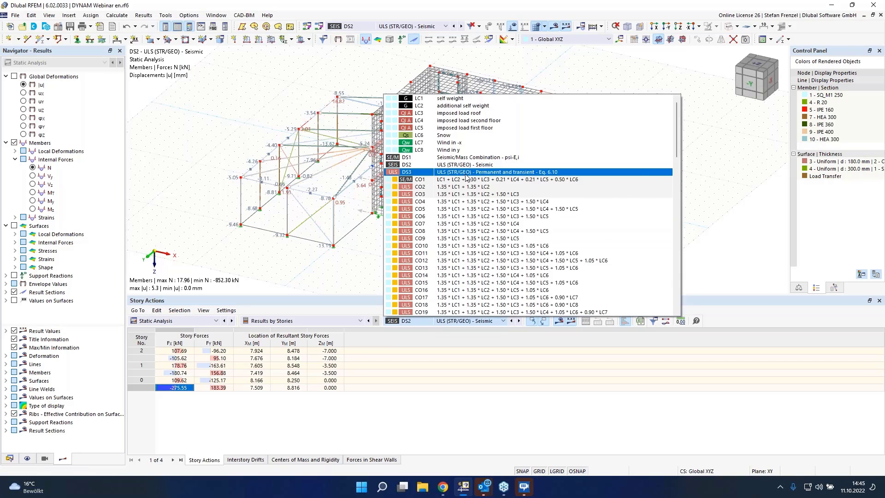
{"action": "left_click", "coordinate": [316, 356]}
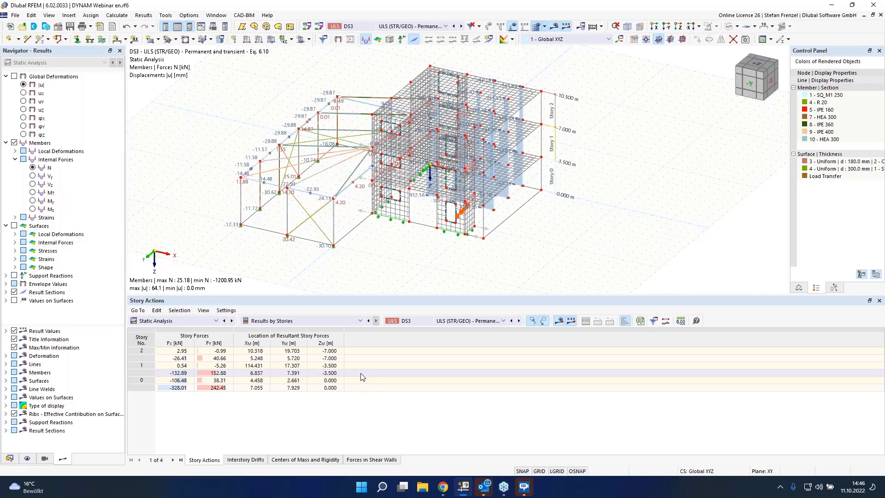
{"action": "left_click", "coordinate": [246, 460]}
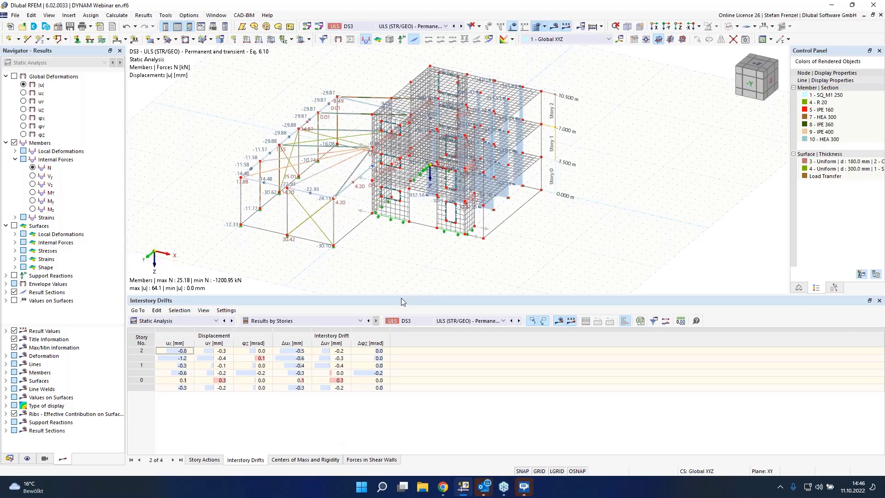
{"action": "left_click", "coordinate": [300, 460]}
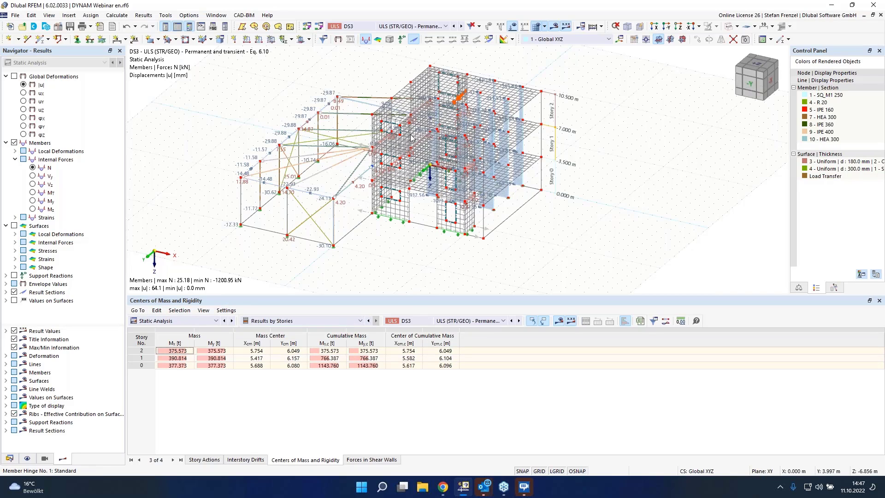
{"action": "left_click", "coordinate": [363, 461]}
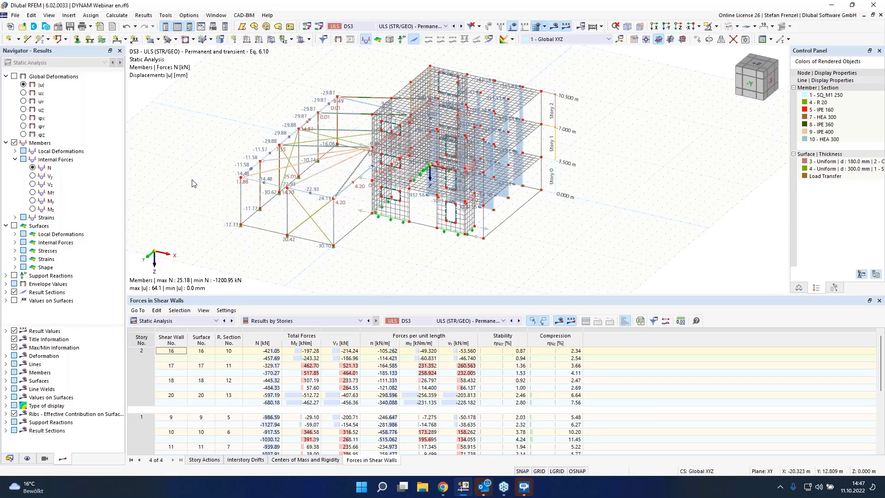
{"action": "scroll", "coordinate": [261, 220], "scroll_direction": "down", "scroll_amount": 1}
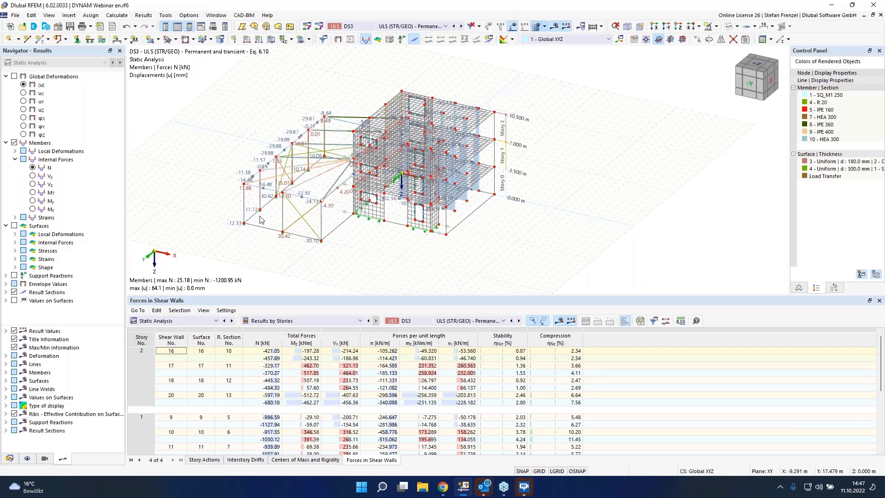
{"action": "scroll", "coordinate": [252, 219], "scroll_direction": "down", "scroll_amount": 1}
{"action": "scroll", "coordinate": [253, 219], "scroll_direction": "up", "scroll_amount": 2}
{"action": "left_click", "coordinate": [45, 458]}
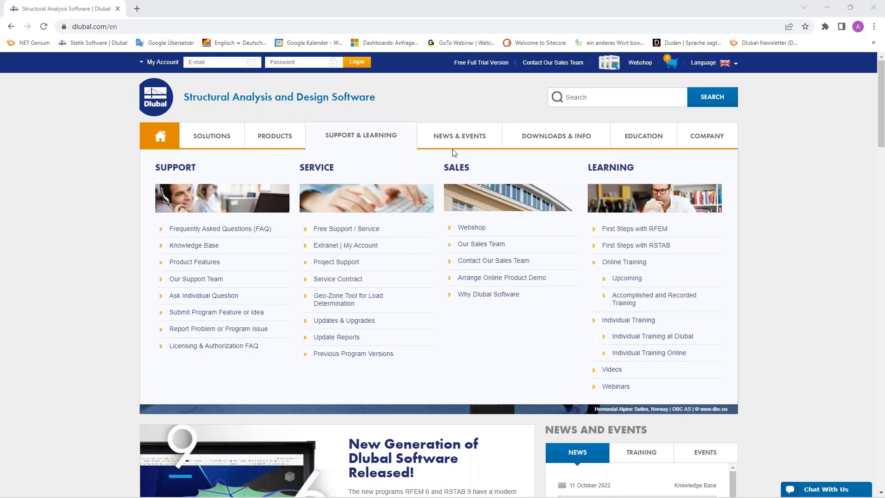
- Switch to the Dlubal website in the browser, open its webinar overview from the events and browse the listed webinars
{"action": "mouse_move", "coordinate": [433, 136]}
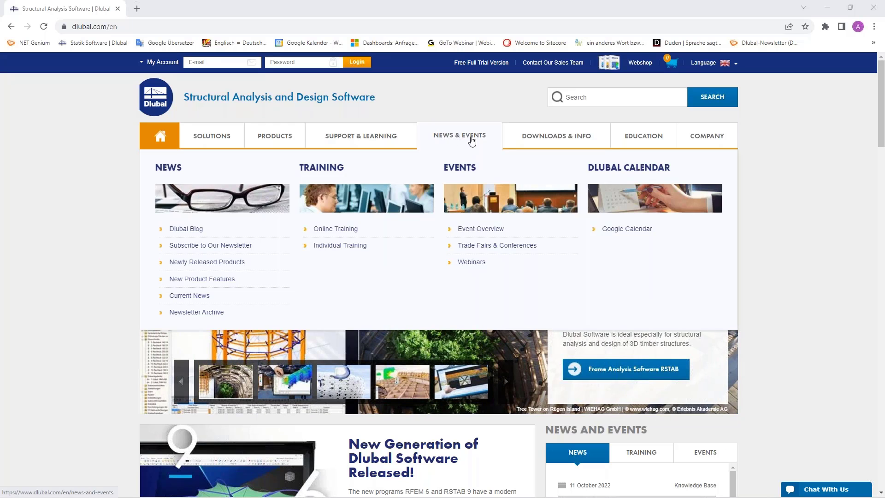
{"action": "left_click", "coordinate": [473, 265]}
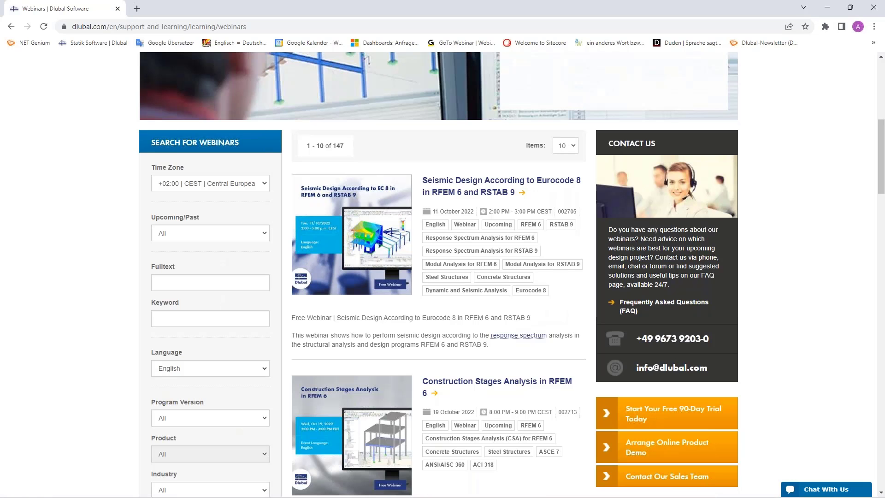
{"action": "scroll", "coordinate": [471, 300], "scroll_direction": "down", "scroll_amount": 18}
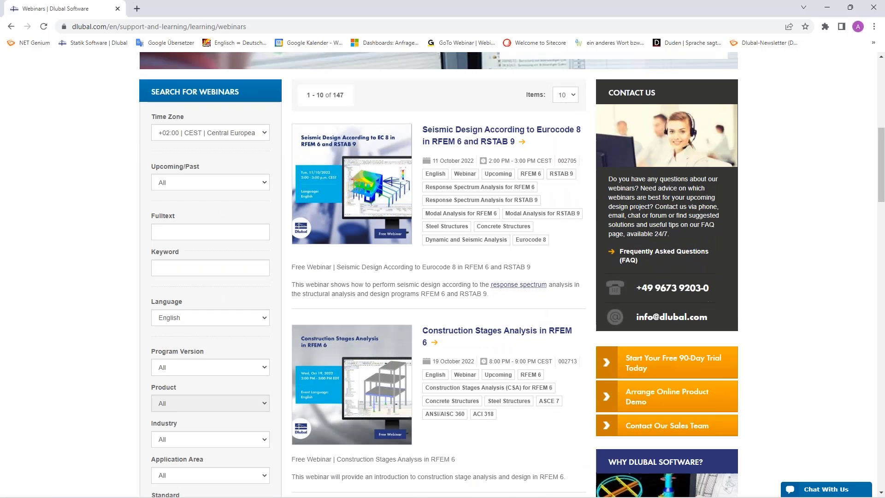
{"action": "scroll", "coordinate": [471, 300], "scroll_direction": "down", "scroll_amount": 15}
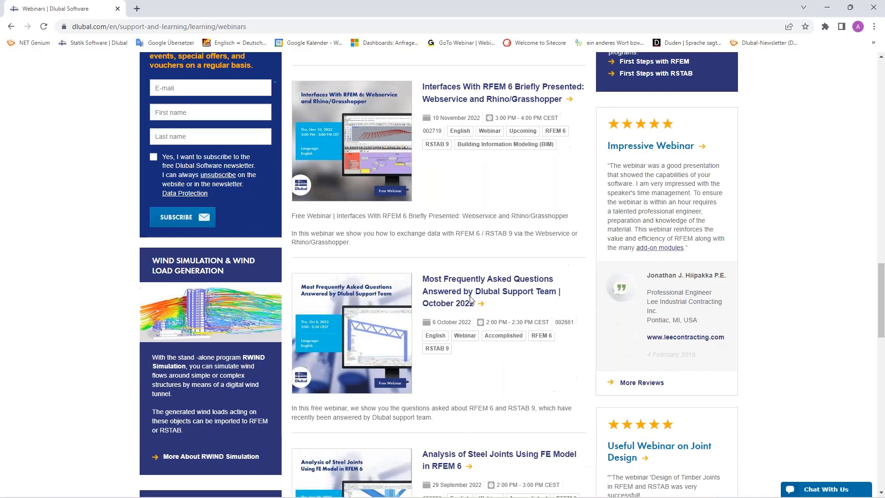
{"action": "scroll", "coordinate": [470, 313], "scroll_direction": "up", "scroll_amount": 20}
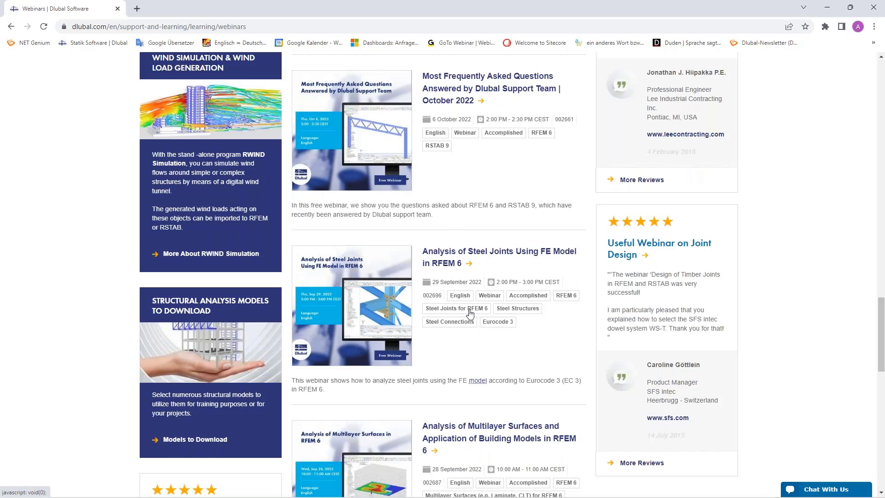
{"action": "scroll", "coordinate": [426, 301], "scroll_direction": "down", "scroll_amount": 8}
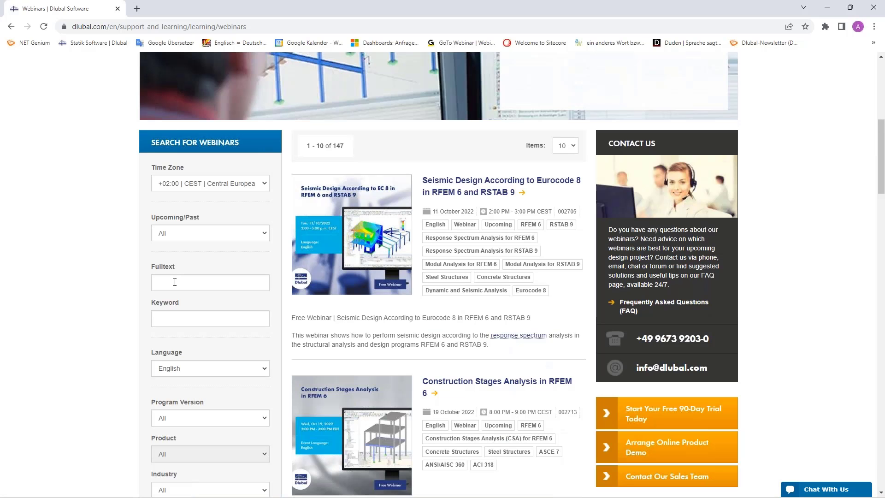
- Open the webinar page "Seismic Design According to Eurocode 8 in RFEM 6 and RSTAB 9" and locate its models to download
{"action": "left_click", "coordinate": [460, 183]}
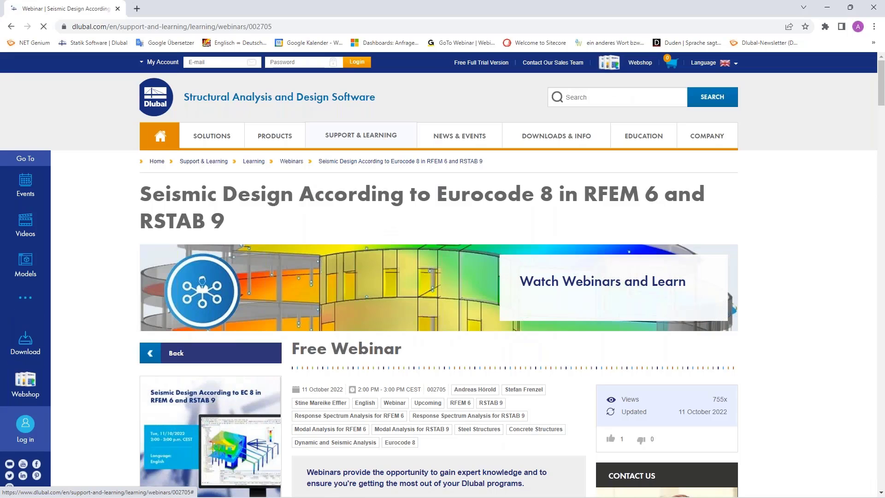
{"action": "scroll", "coordinate": [439, 277], "scroll_direction": "down", "scroll_amount": 4}
{"action": "scroll", "coordinate": [390, 330], "scroll_direction": "down", "scroll_amount": 15}
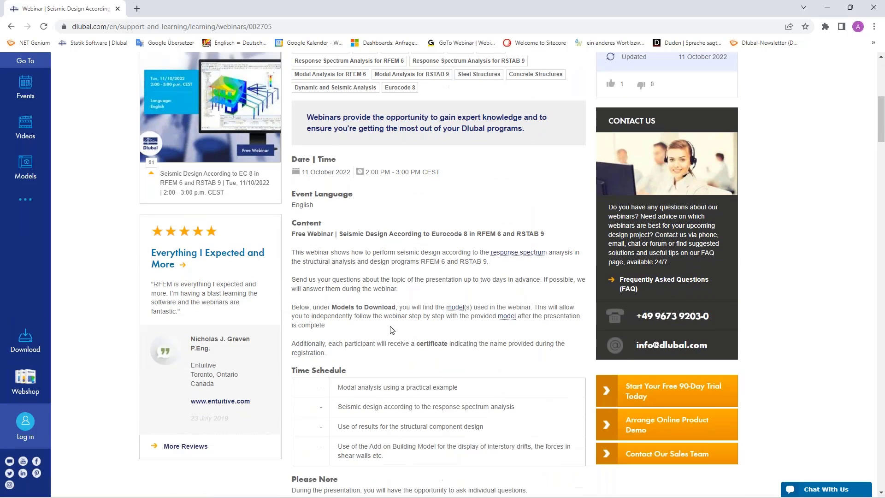
{"action": "scroll", "coordinate": [390, 330], "scroll_direction": "down", "scroll_amount": 18}
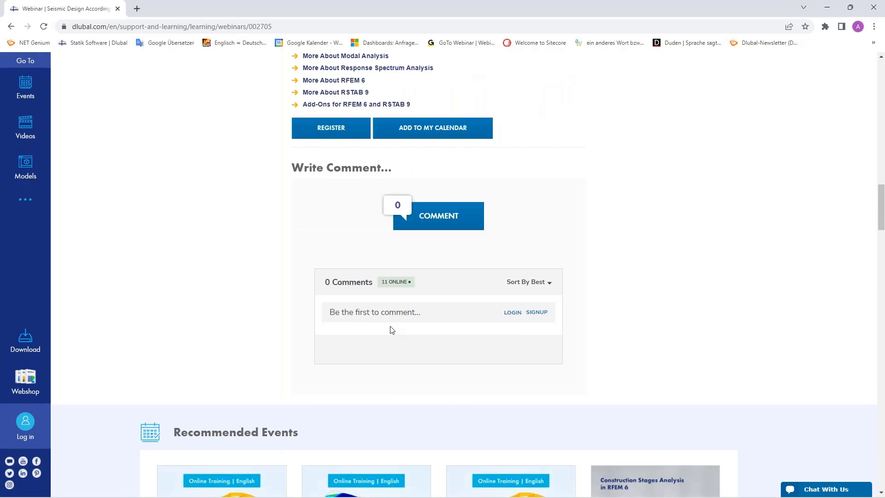
{"action": "scroll", "coordinate": [242, 308], "scroll_direction": "down", "scroll_amount": 6}
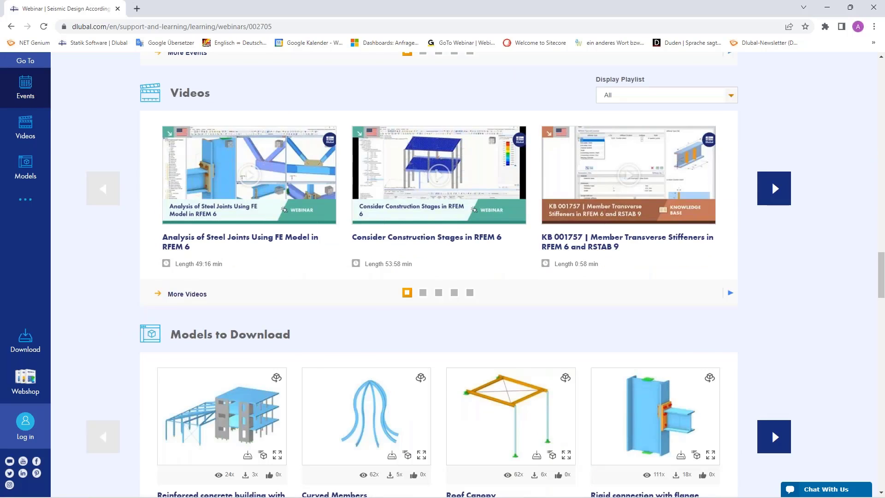
- Open the website's Free Full Trial Version page and review the trial downloads offered for RFEM 6, RSTAB 9, RSECTION 1 and RWIND 2
{"action": "scroll", "coordinate": [242, 308], "scroll_direction": "down", "scroll_amount": 2}
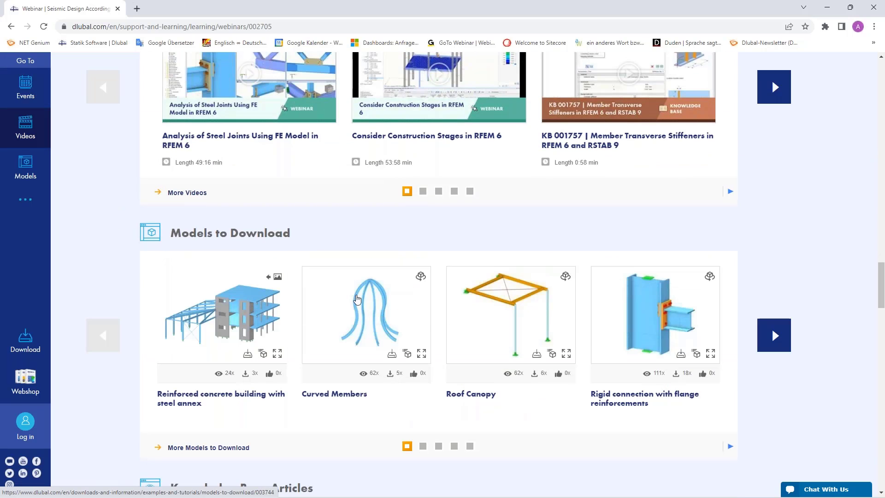
{"action": "scroll", "coordinate": [369, 298], "scroll_direction": "up", "scroll_amount": 20}
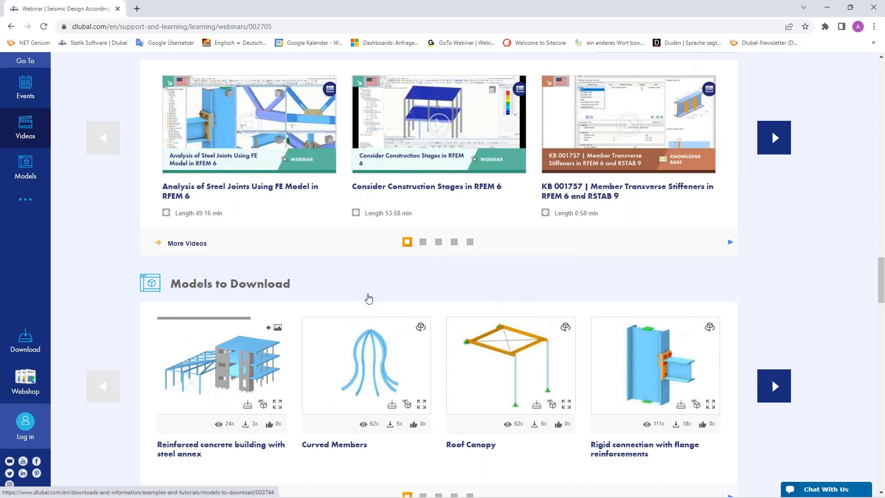
{"action": "scroll", "coordinate": [368, 298], "scroll_direction": "up", "scroll_amount": 15}
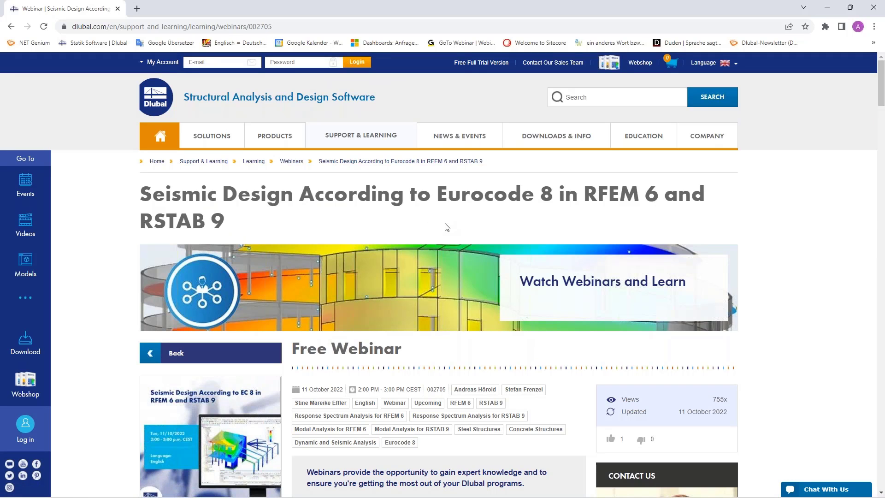
{"action": "left_click", "coordinate": [473, 65]}
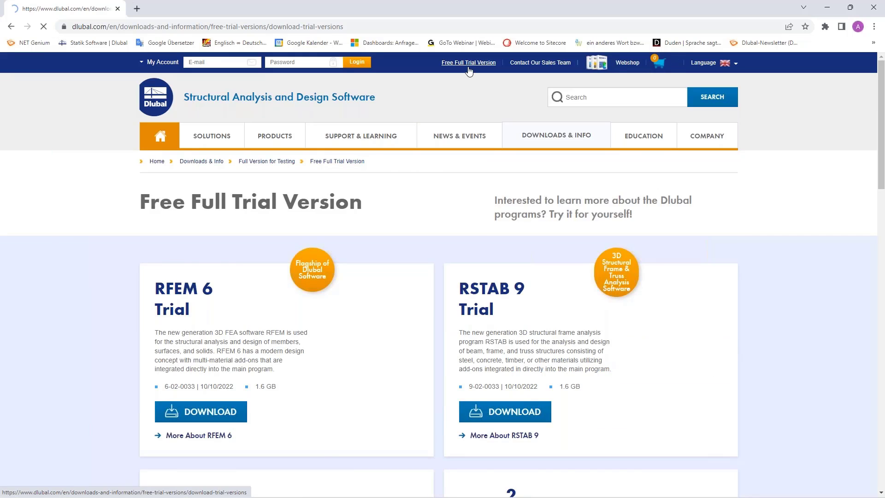
{"action": "mouse_move", "coordinate": [459, 135]}
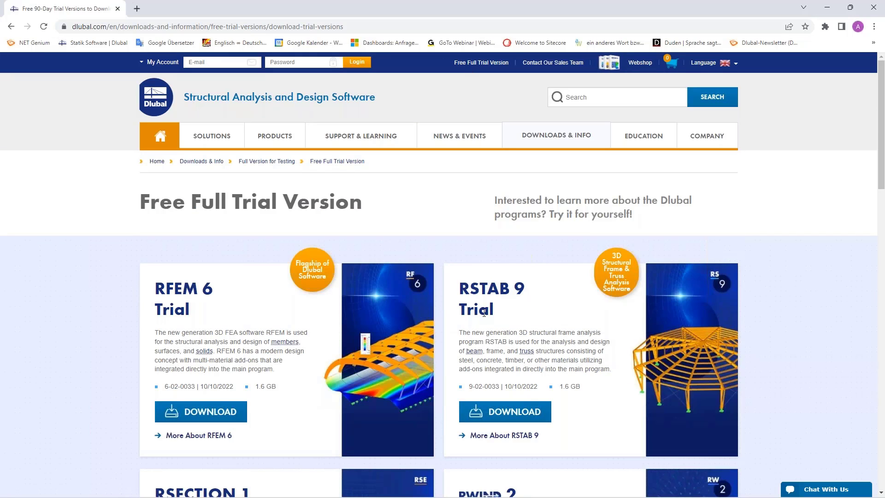
{"action": "scroll", "coordinate": [484, 314], "scroll_direction": "down", "scroll_amount": 1}
{"action": "scroll", "coordinate": [484, 314], "scroll_direction": "down", "scroll_amount": 2}
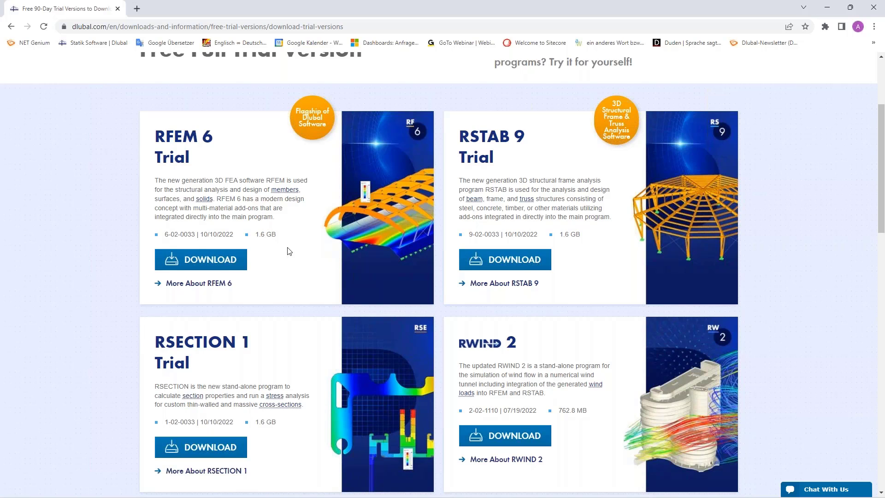
{"action": "scroll", "coordinate": [289, 252], "scroll_direction": "up", "scroll_amount": 3}
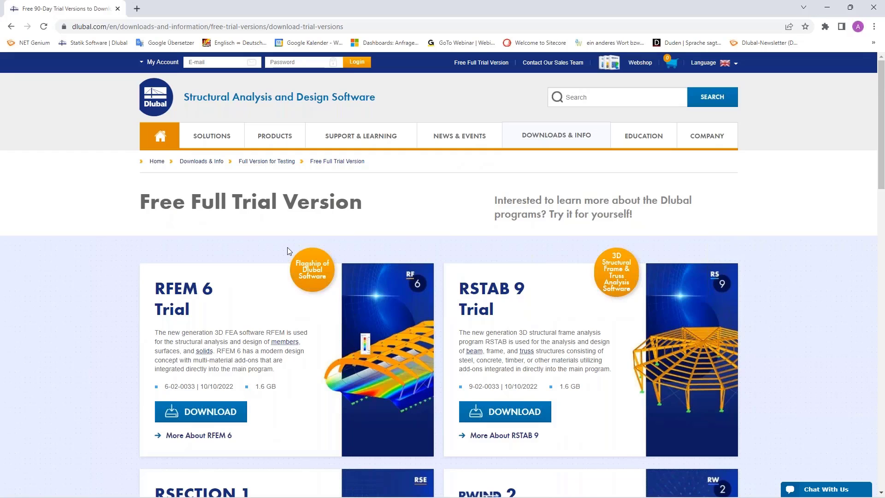